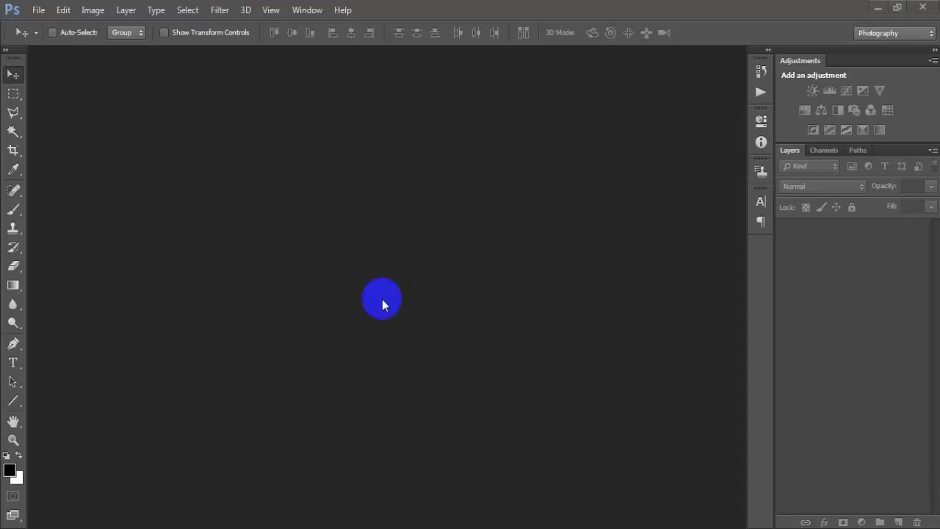
Create a 2400 × 3300 px, 300 ppi CMYK document and dock it as a tab.
click(39, 10)
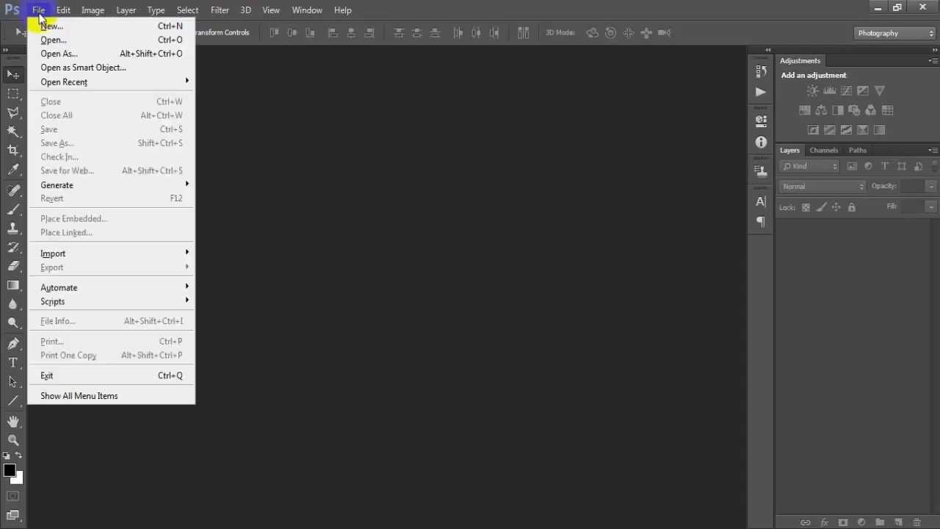
click(98, 27)
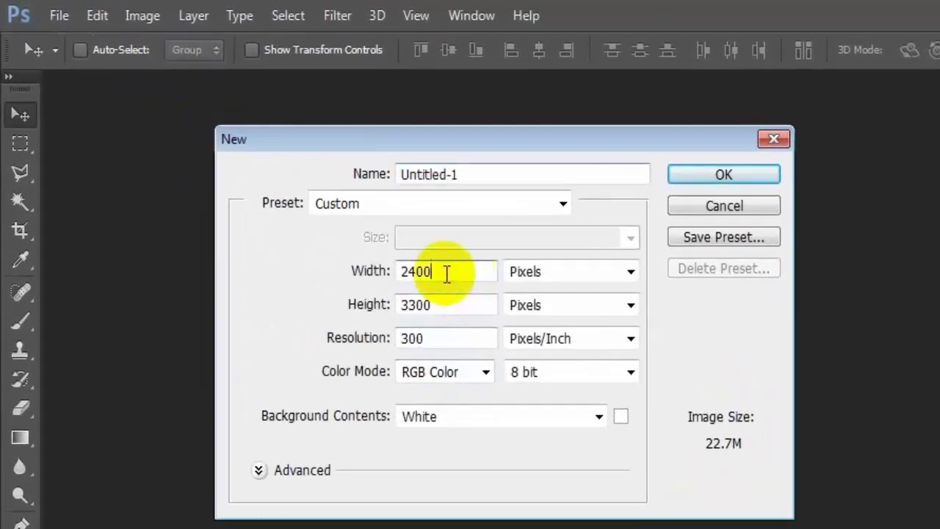
double_click(296, 179)
key(Tab)
key(Tab)
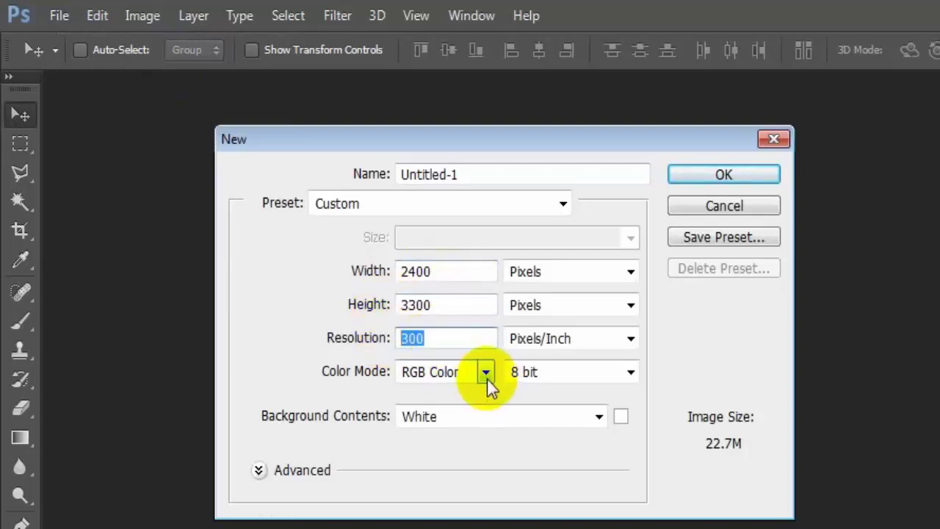
click(486, 373)
click(470, 447)
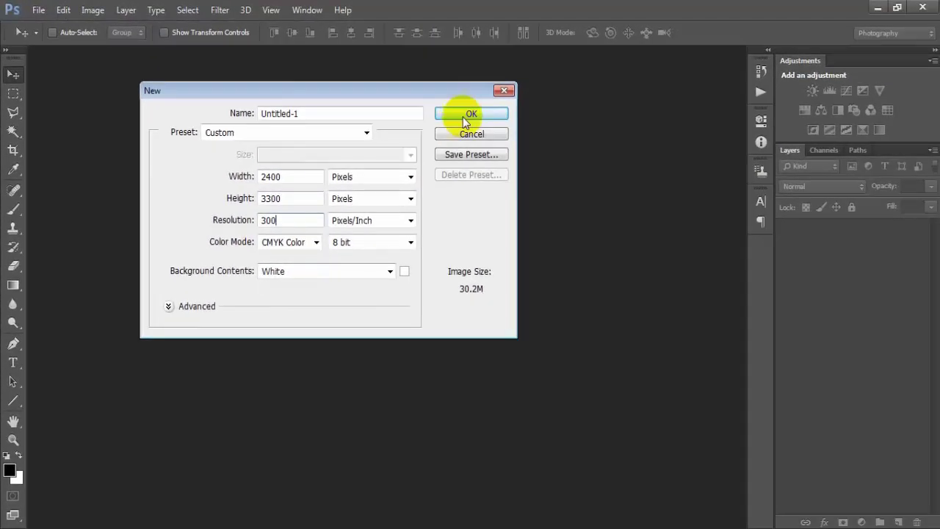
click(463, 117)
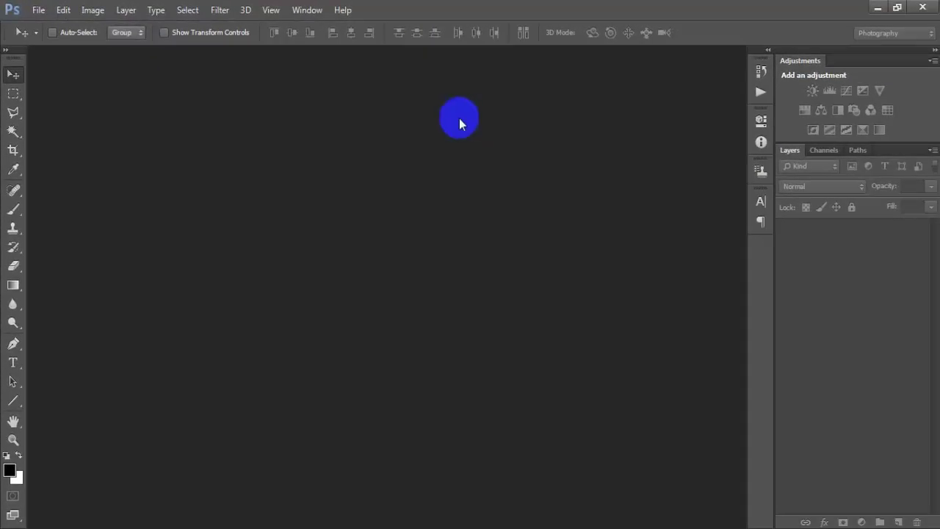
drag(203, 56, 388, 56)
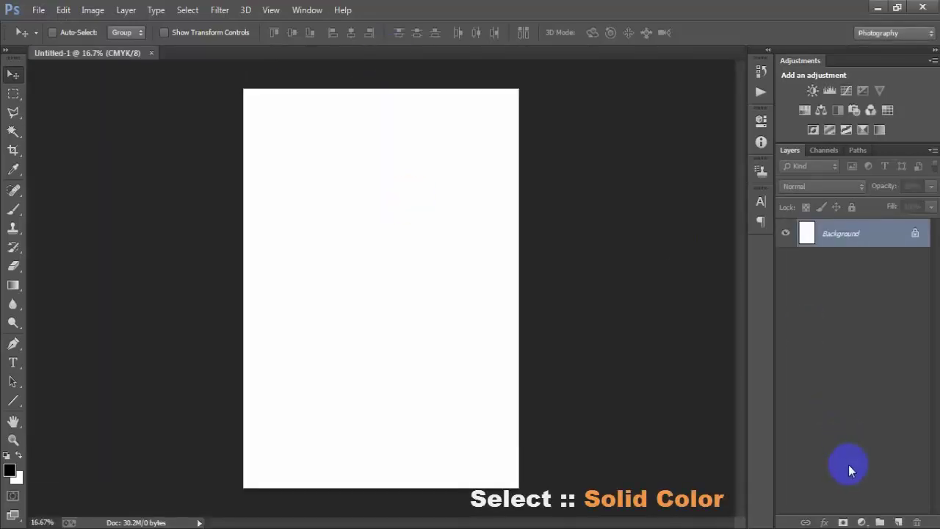
Add a #4c4c4c grey Solid Color fill layer with an empty Layer 1 above it.
click(862, 522)
click(847, 205)
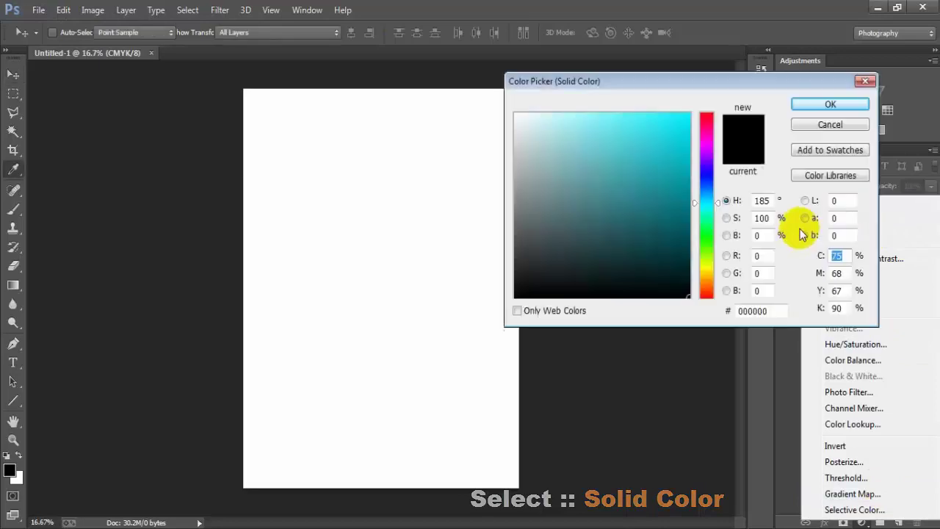
drag(516, 257, 473, 243)
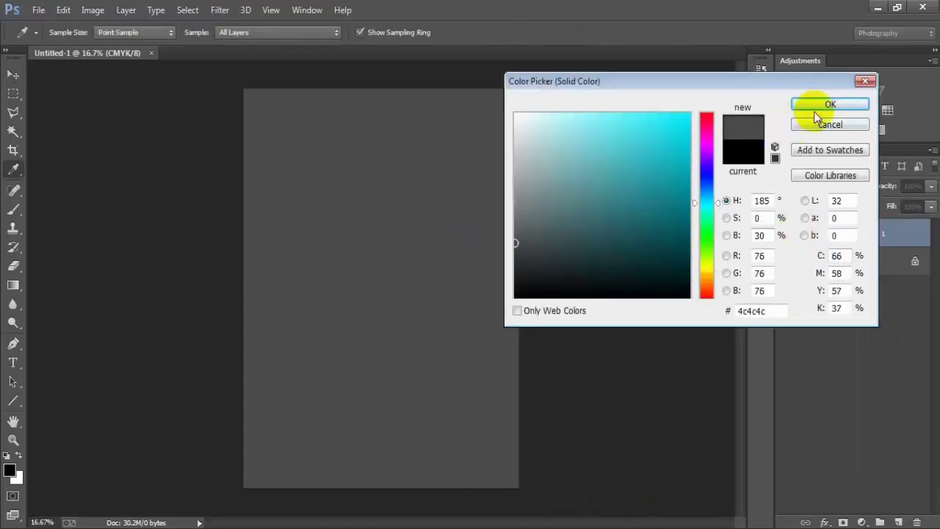
click(814, 108)
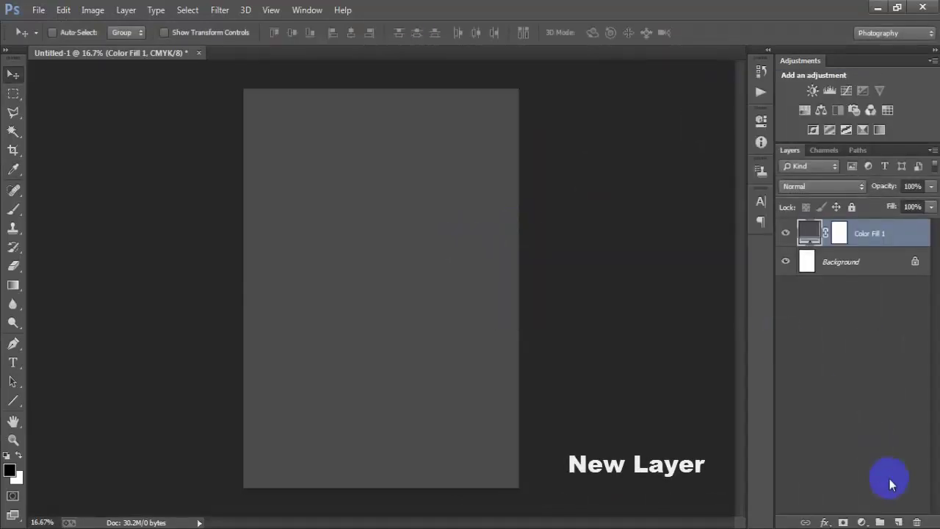
click(898, 522)
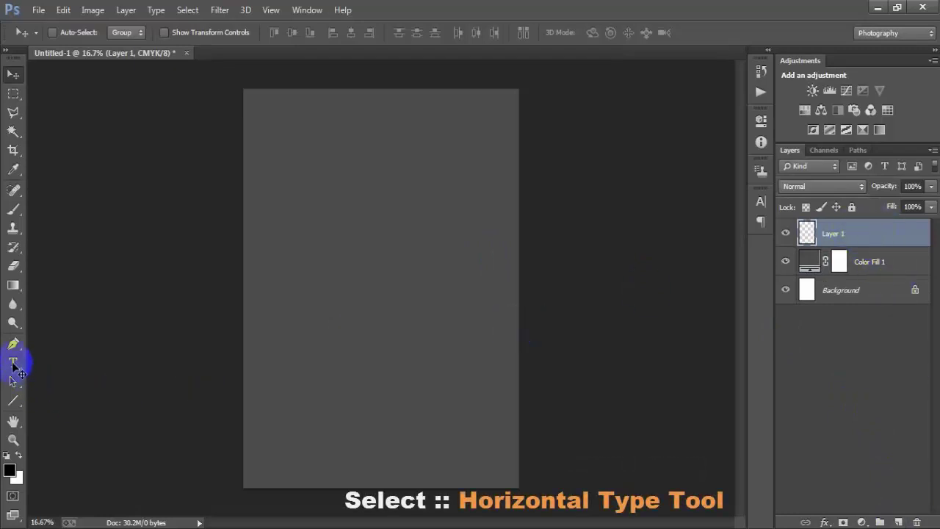
Type NO ONE with the Horizontal Type Tool and move it toward the top centre.
drag(12, 368, 80, 360)
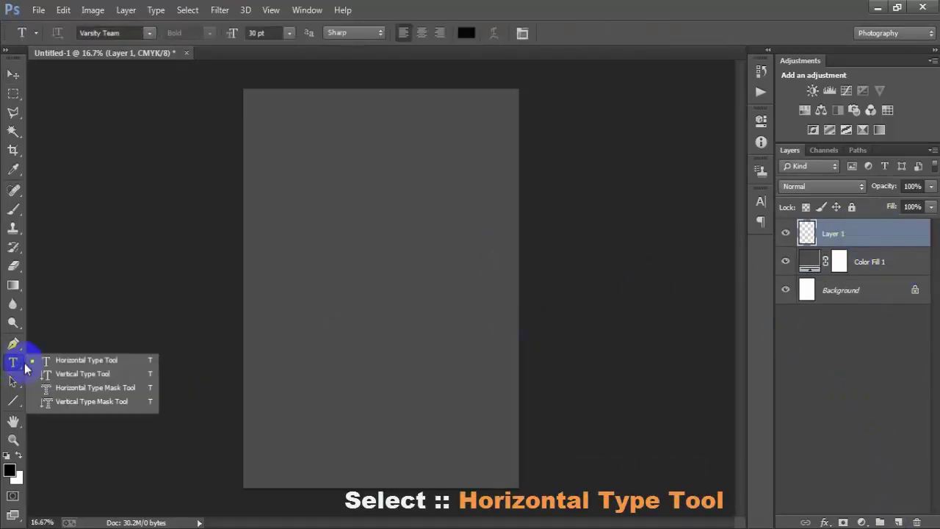
click(320, 204)
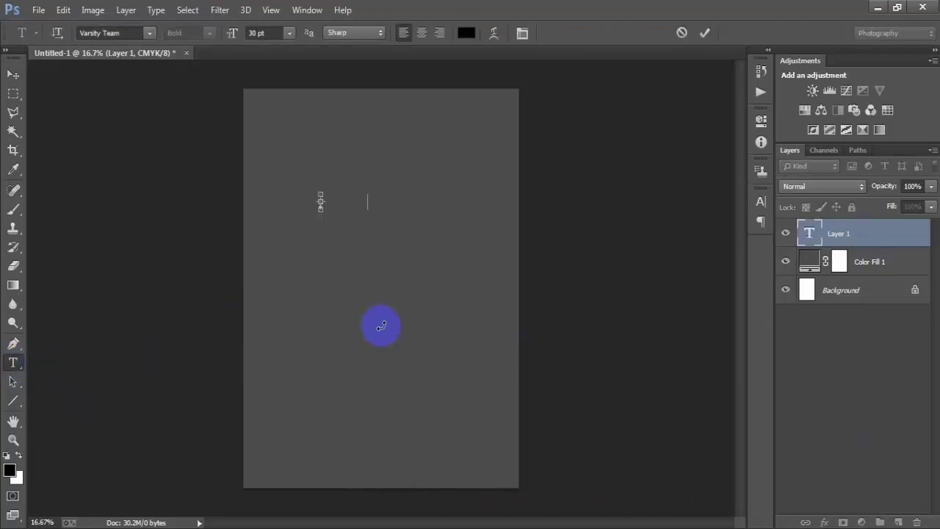
text(NO ONE)
click(13, 75)
drag(371, 221, 399, 165)
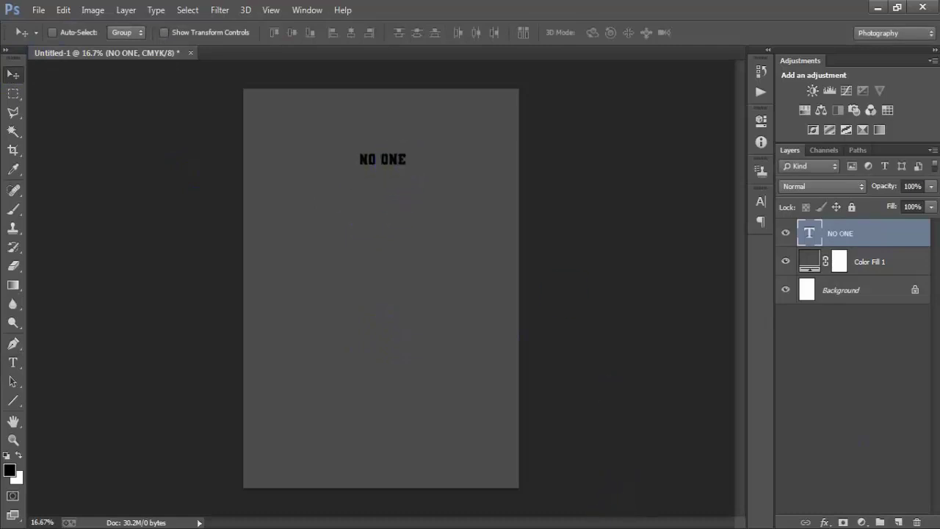
Enlarge NO ONE about fourfold and centre it horizontally against the Background.
key(ctrl+t)
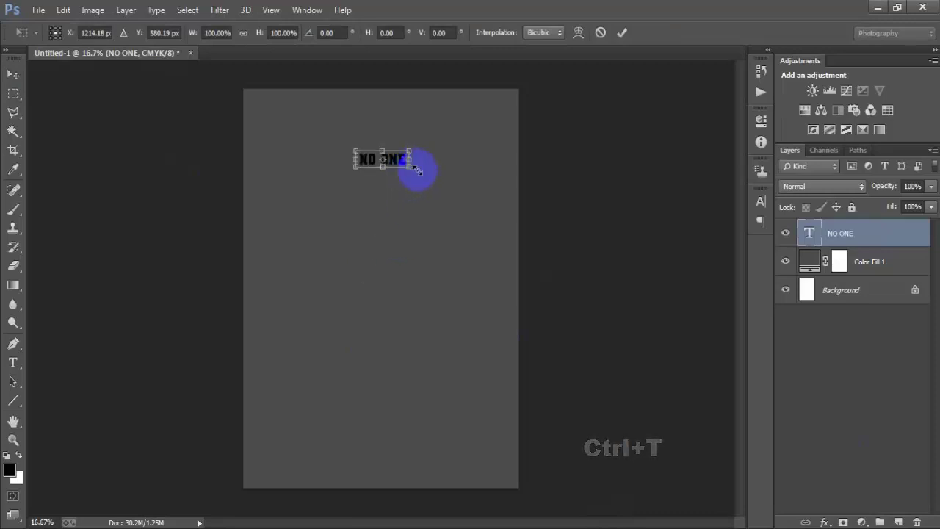
drag(406, 174, 488, 193)
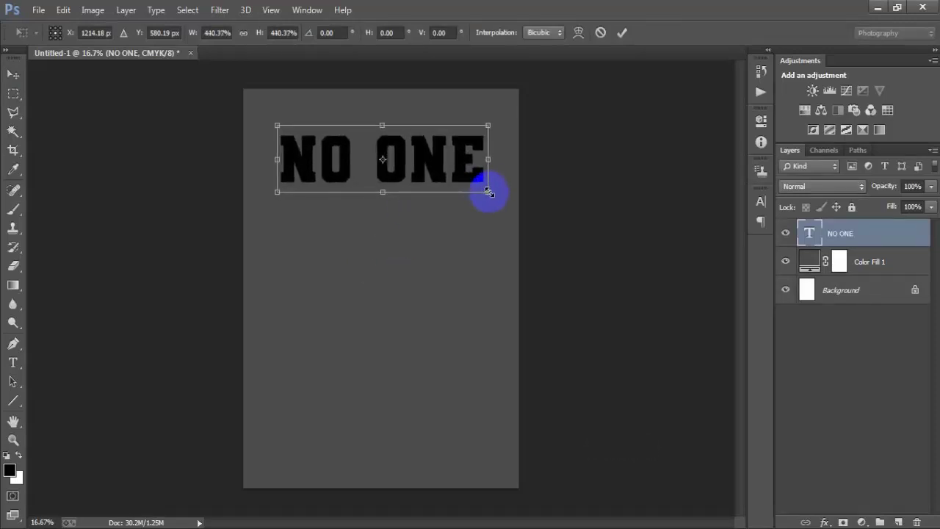
click(623, 33)
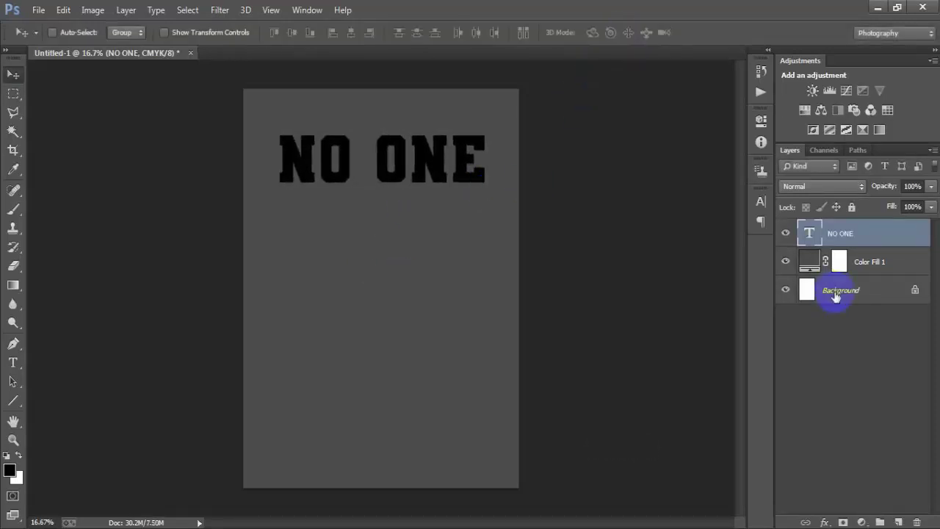
ctrl+click(834, 293)
click(353, 34)
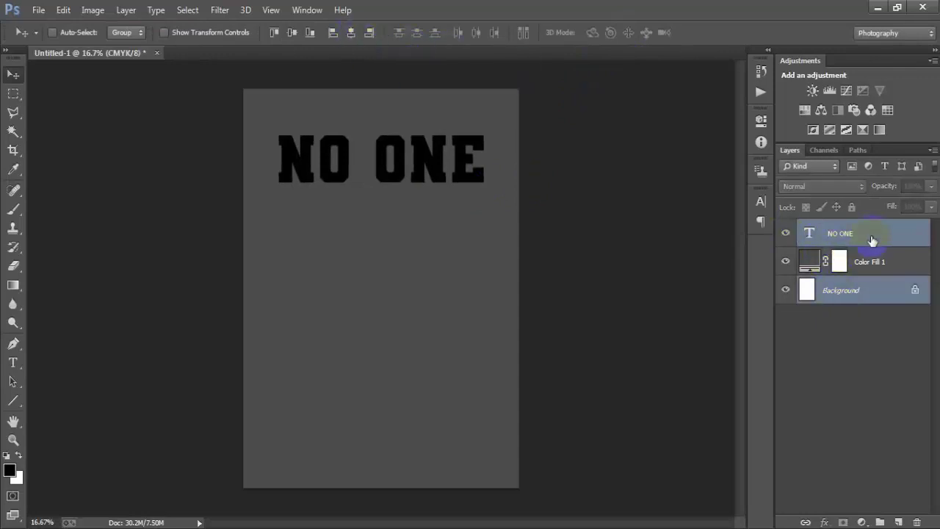
click(806, 241)
Set the NO ONE text colour to white in the Character panel.
click(761, 202)
click(715, 287)
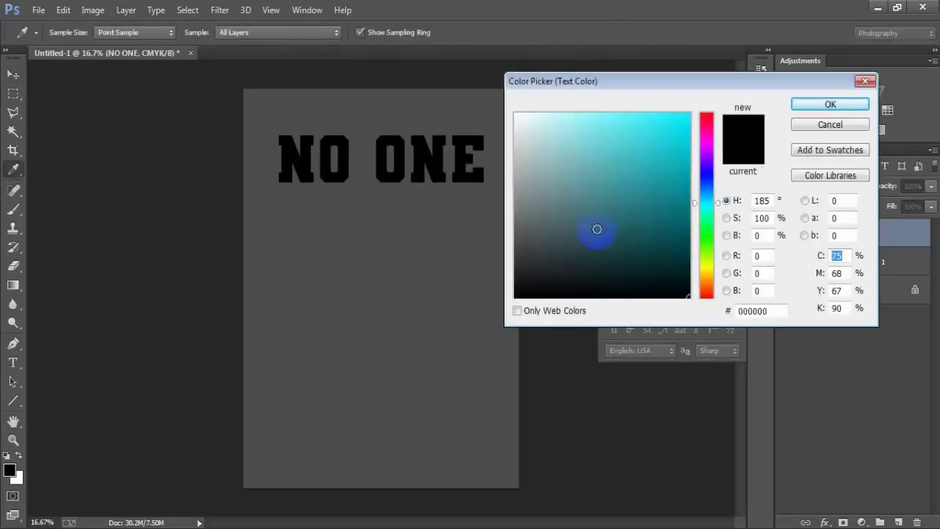
drag(595, 227, 499, 70)
click(823, 107)
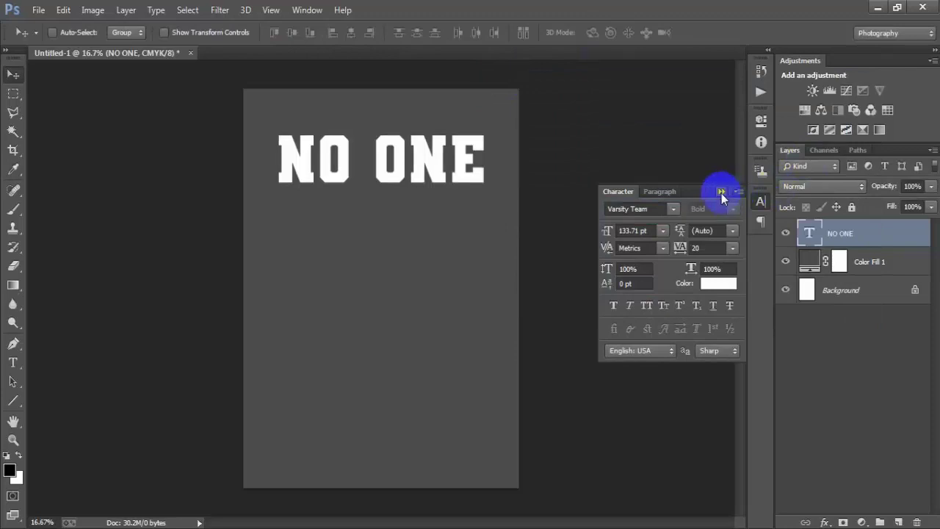
click(725, 185)
Duplicate the NO ONE layer, move the copy below, and retype it as HAS EVER.
key(ctrl+j)
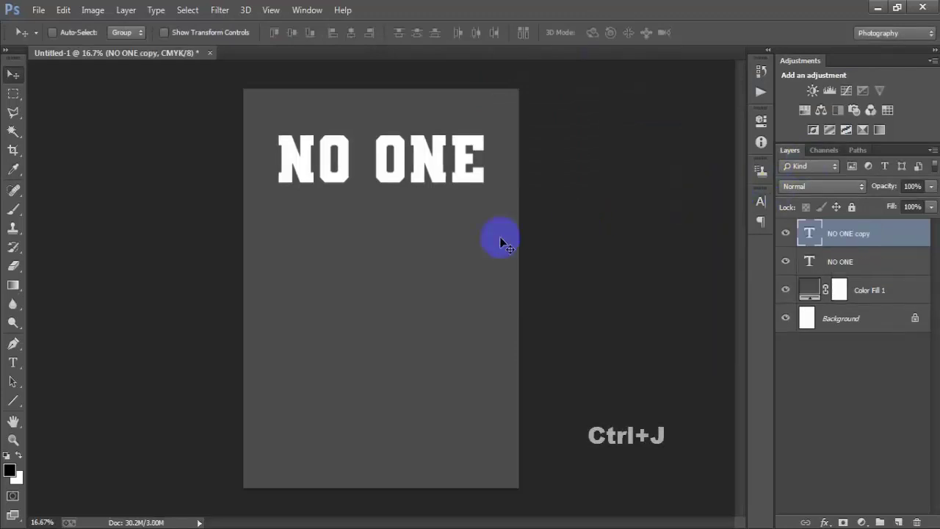
drag(370, 203, 371, 234)
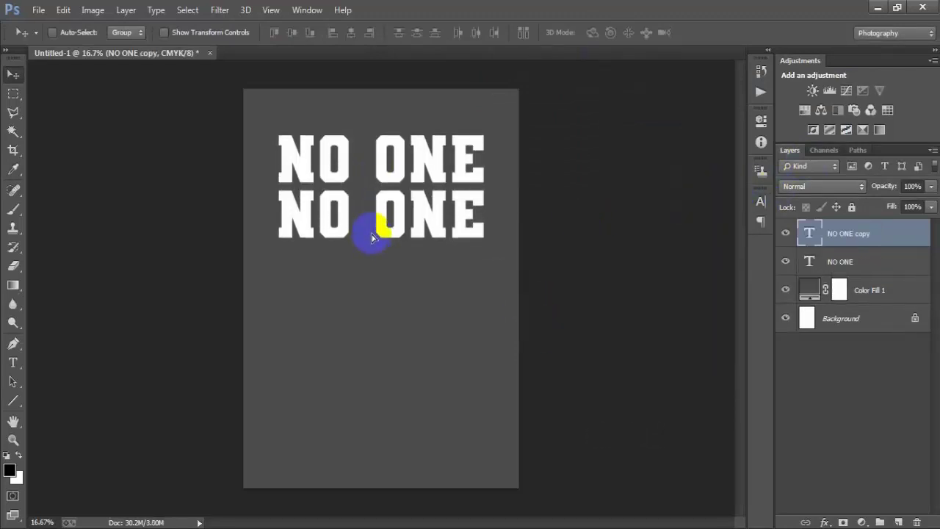
double_click(810, 234)
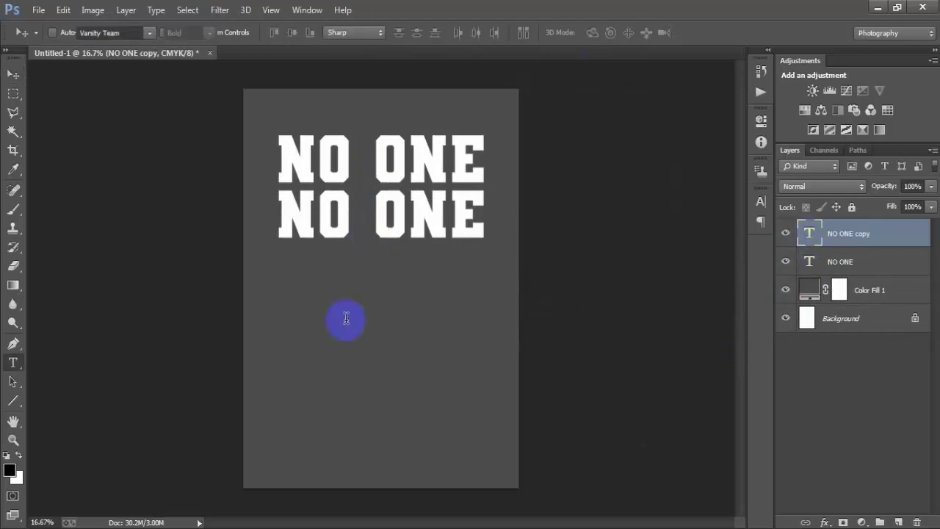
text(HAS EVE)
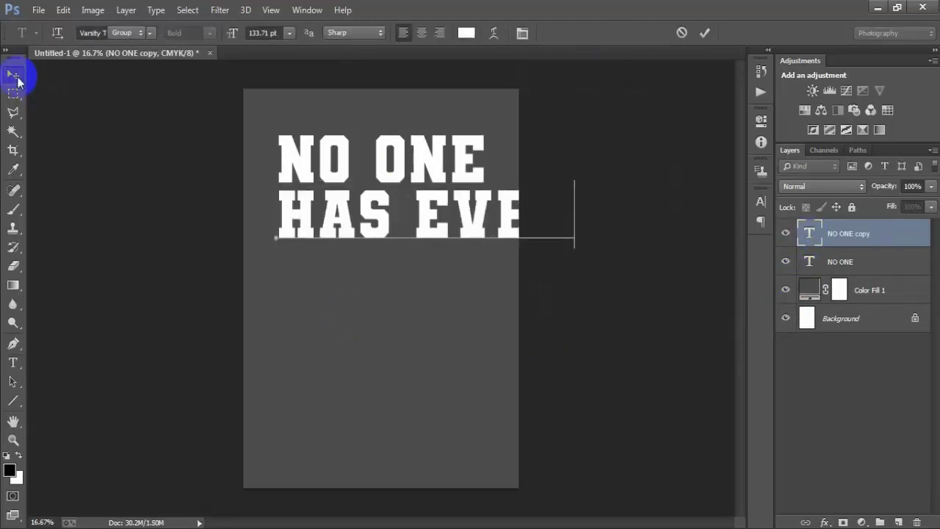
click(13, 74)
Scale HAS EVER to about 70% to match NO ONE, centre it, and nudge it up.
key(ctrl+t)
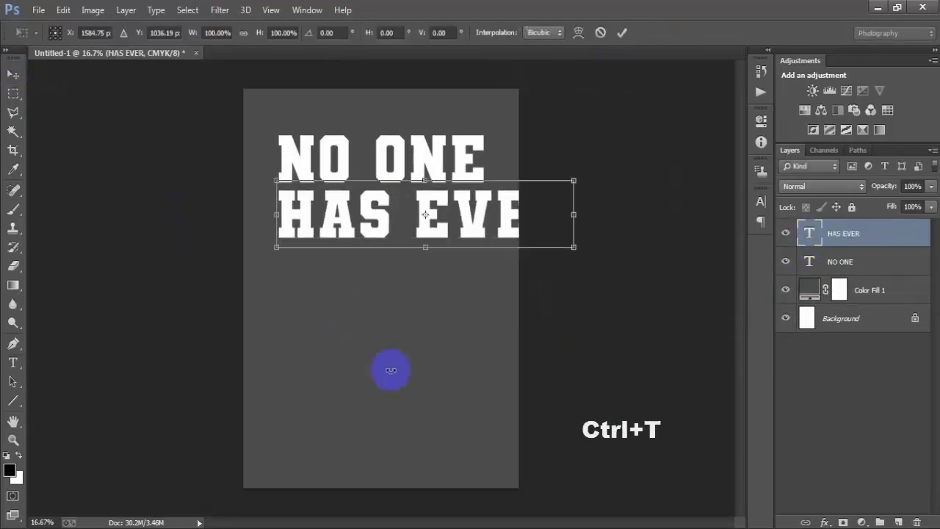
drag(276, 247, 315, 239)
drag(487, 216, 434, 210)
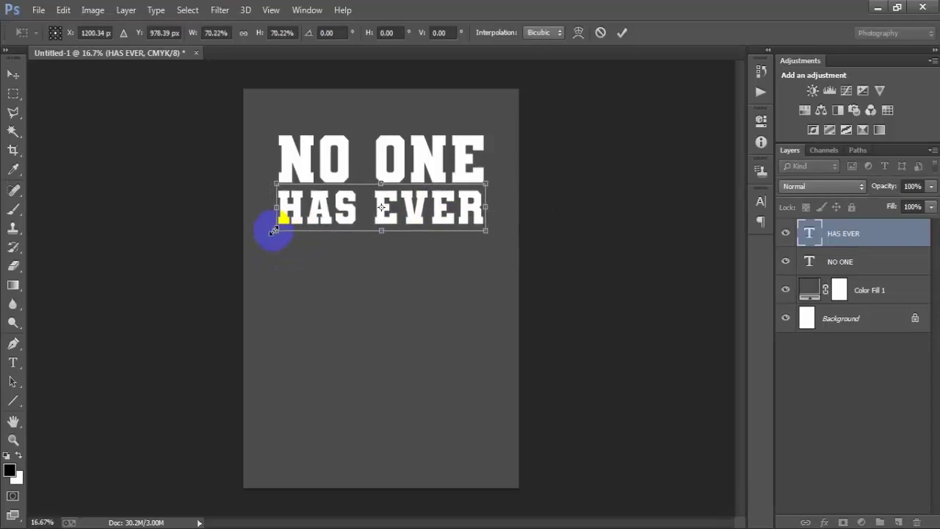
drag(270, 231, 276, 229)
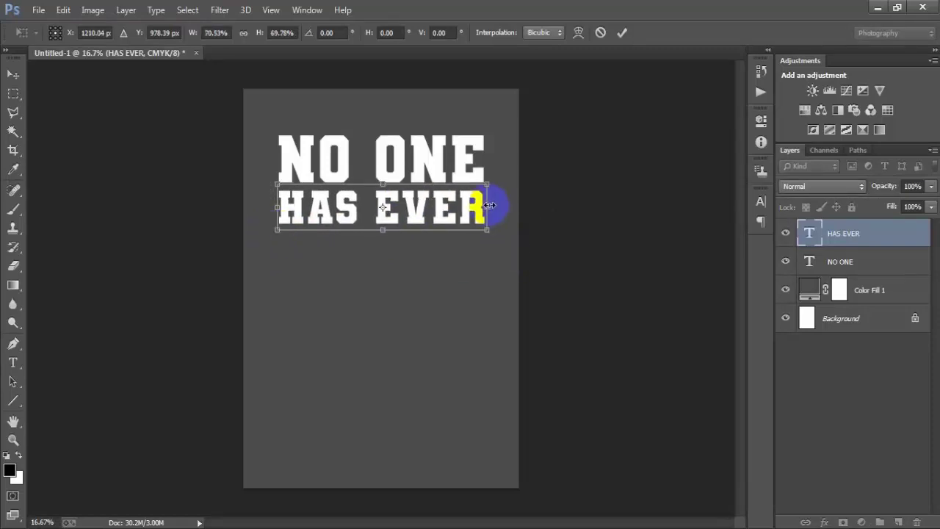
click(621, 33)
ctrl+click(844, 332)
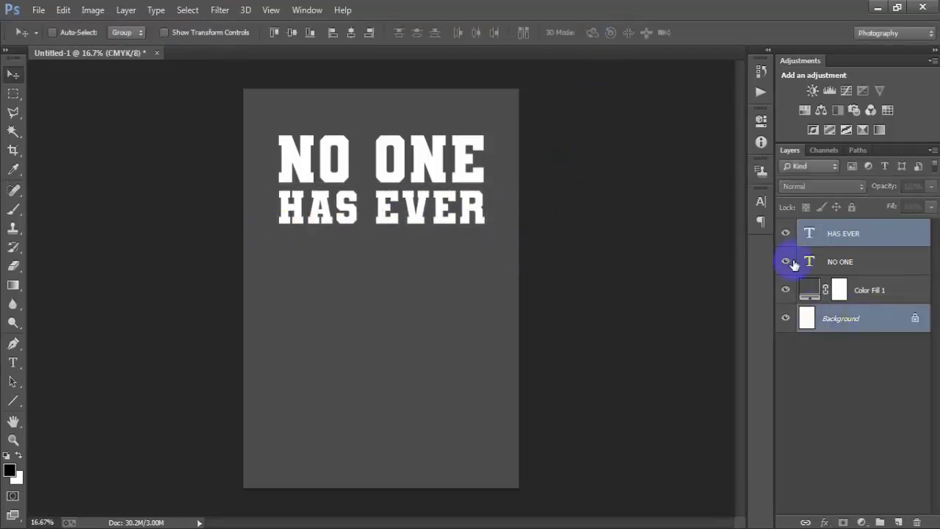
click(848, 236)
key(shift+Up)
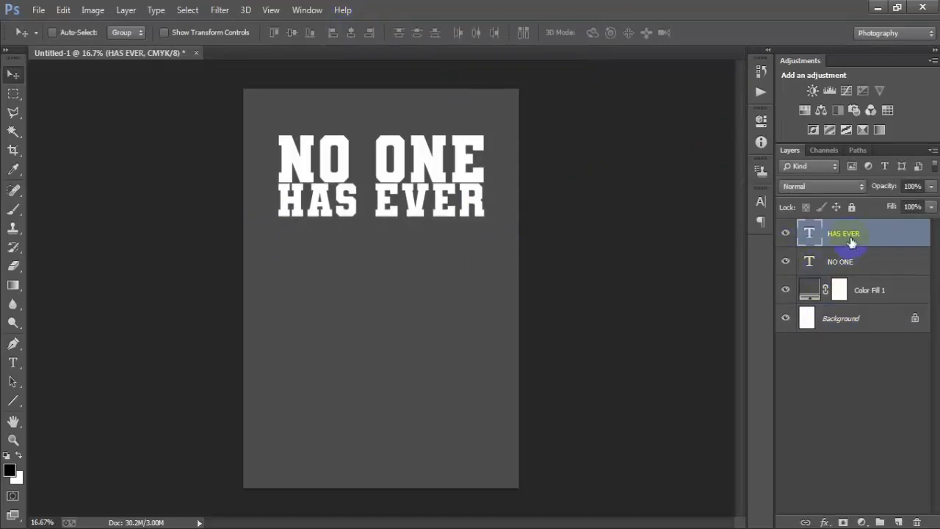
key(shift+Up)
key(shift+Up)
key(shift+Up)
key(shift+Up)
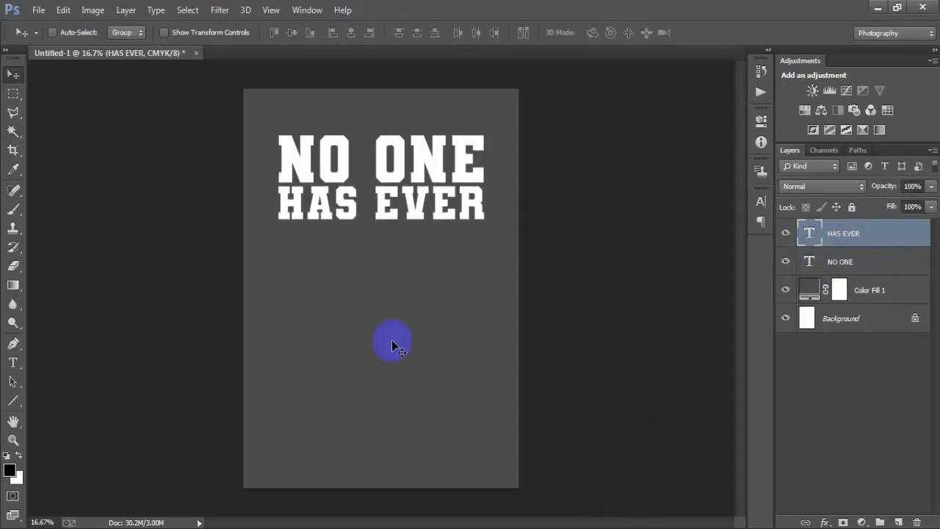
Duplicate the HAS EVER line, shift it down a row, and retype it as BECOME.
key(ctrl+j)
key(shift+Down)
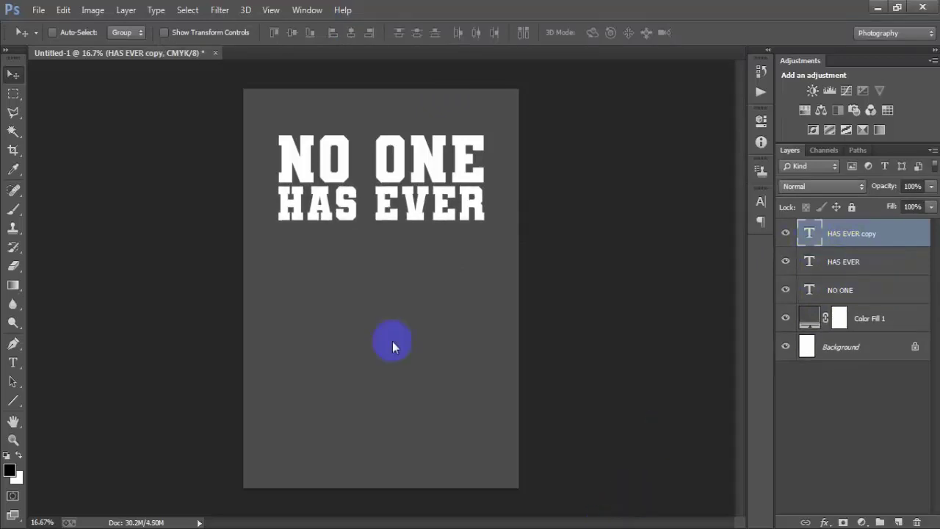
key(shift+Down)
key(shift+Down)
key(shift+Down)
key(shift+Down)
key(shift+Down)
key(shift+Down)
key(shift+Down)
key(shift+Down)
key(shift+Down)
key(shift+Down)
key(shift+Down)
key(shift+Down)
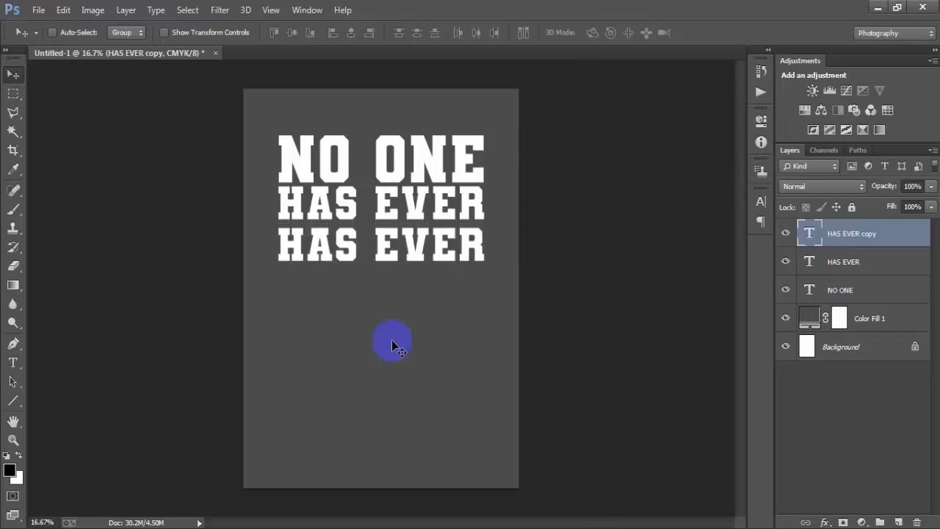
key(shift+Down)
key(shift+Down)
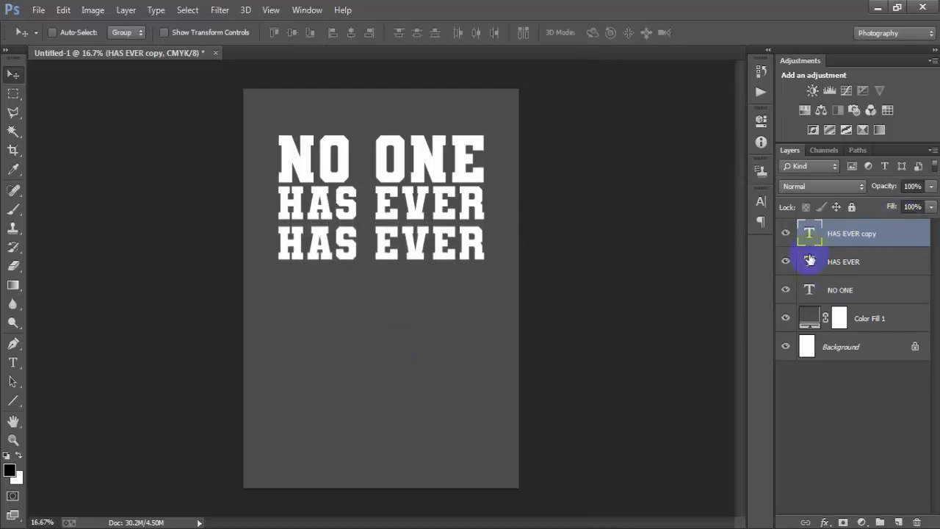
double_click(810, 236)
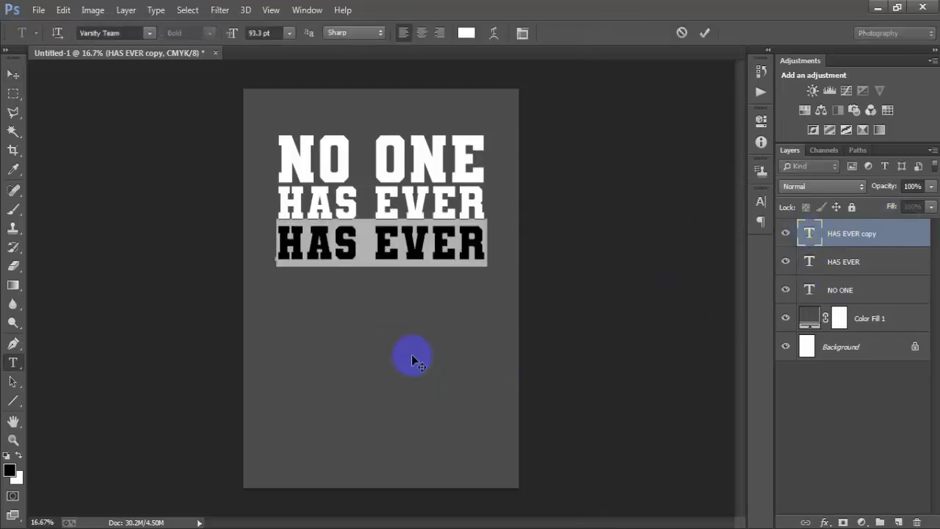
text(BECOME)
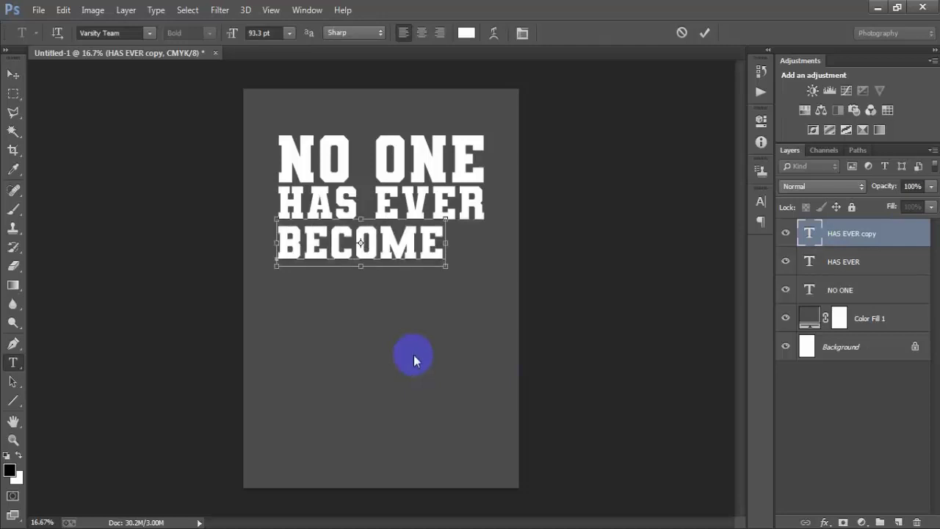
click(703, 33)
key(v)
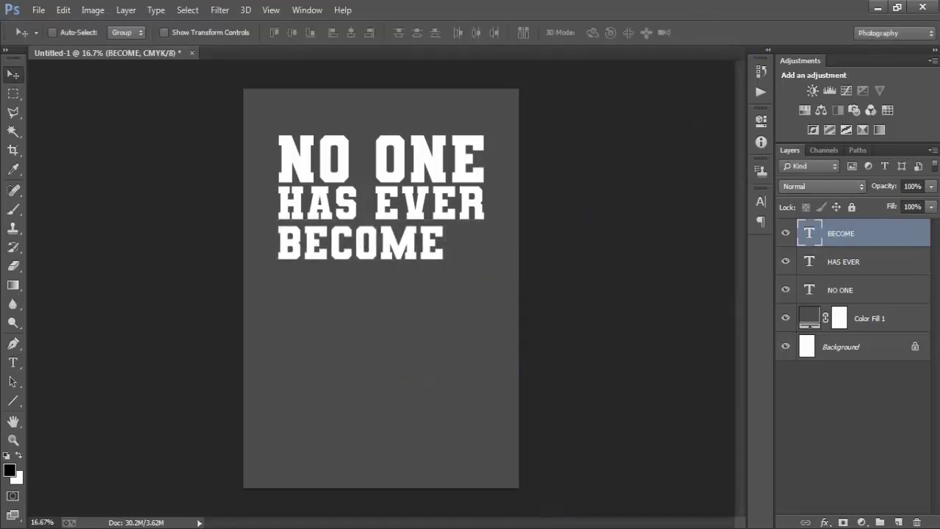
Enlarge BECOME to about 124% so it matches the width above.
click(431, 318)
key(ctrl+t)
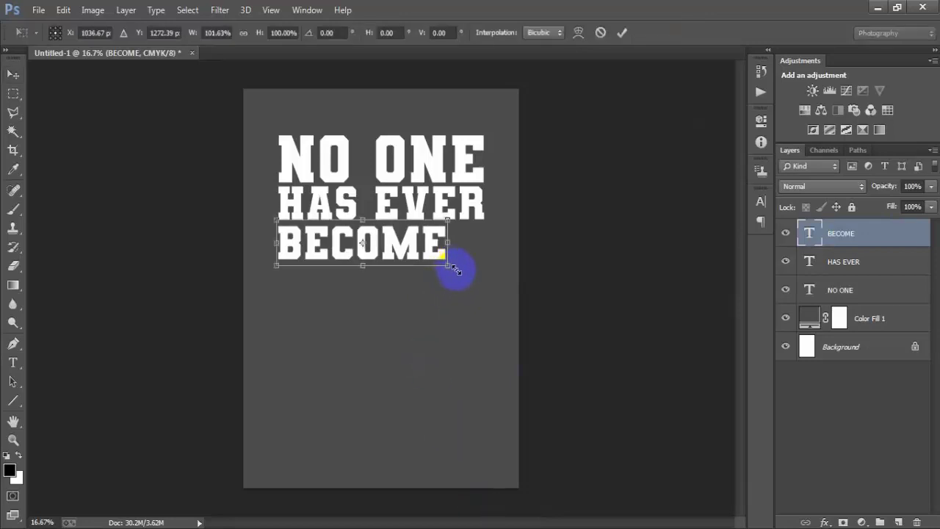
drag(445, 270, 482, 277)
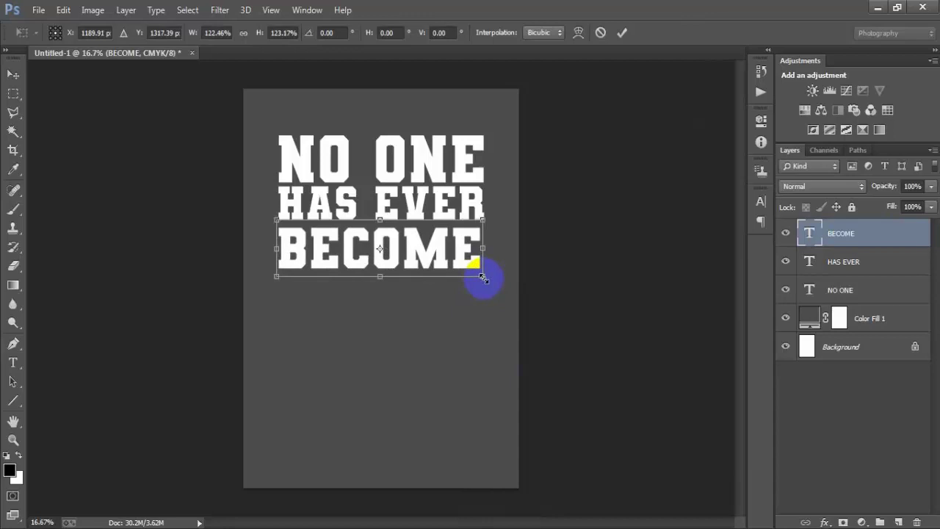
drag(483, 277, 489, 277)
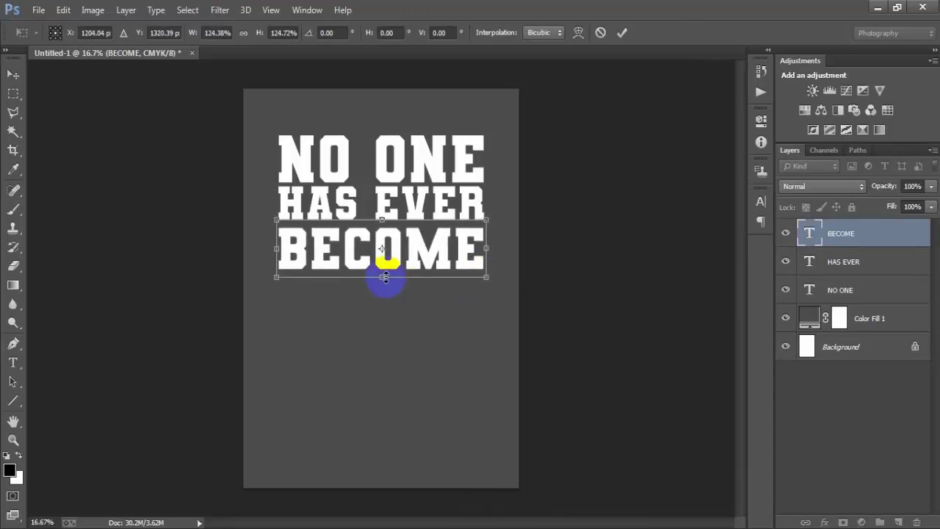
click(622, 32)
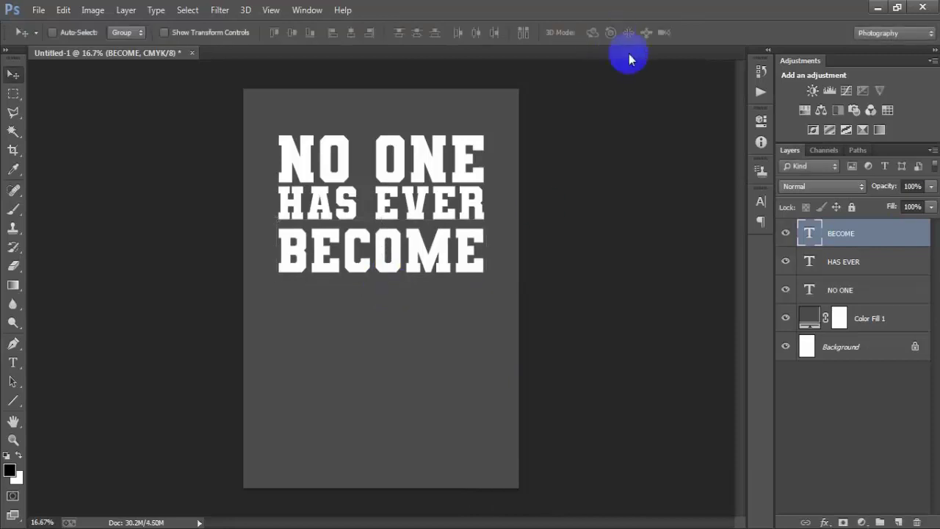
Nudge BECOME up and centre it horizontally against the Background.
key(shift+Up)
key(shift+Up)
key(shift+Up)
key(shift+Up)
key(shift+Up)
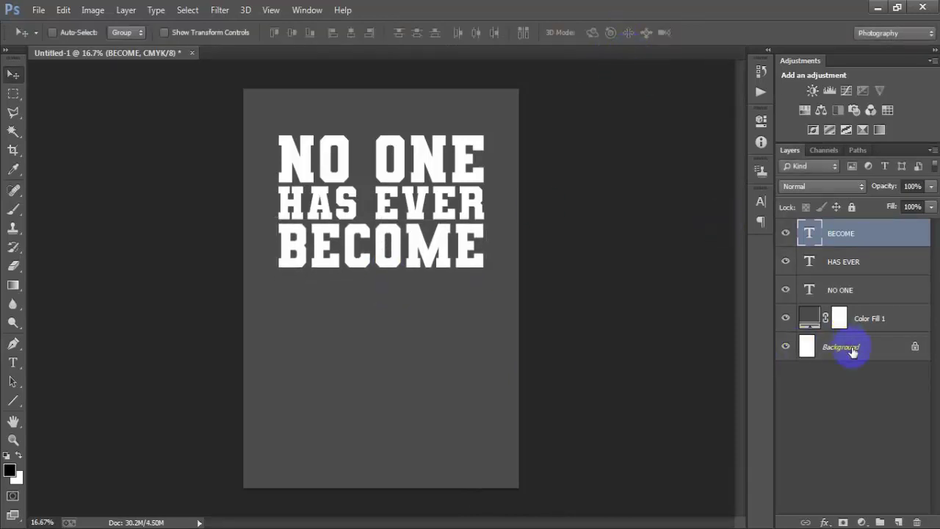
ctrl+click(799, 350)
click(351, 32)
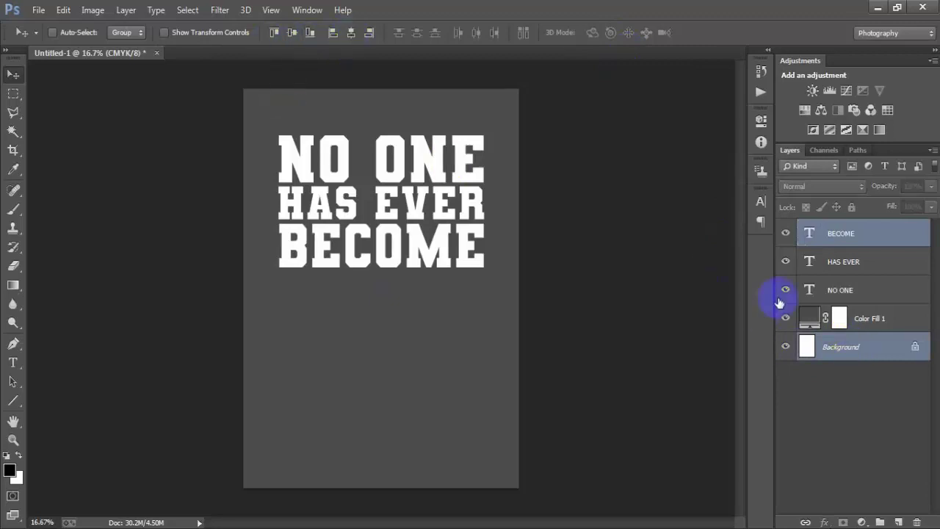
click(834, 242)
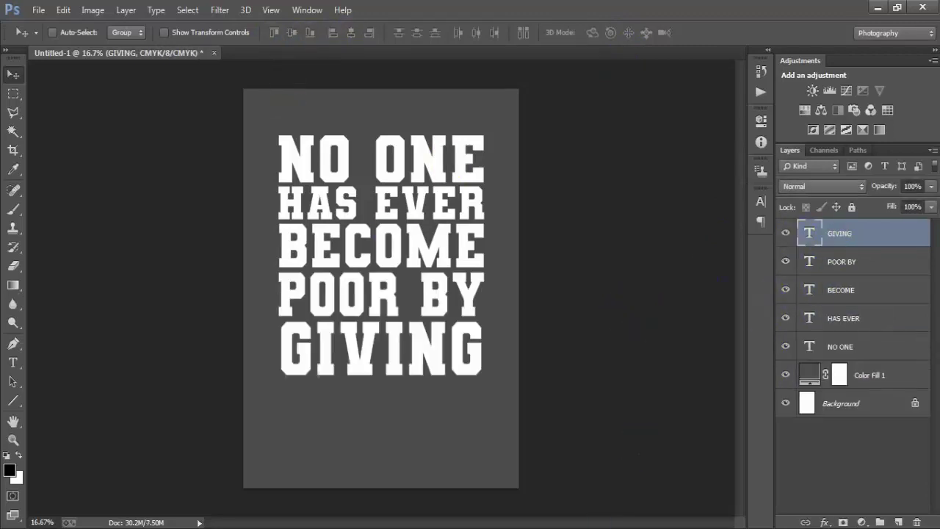
Toggle visibility of each text line, GIVING through NO ONE, to check them.
click(785, 233)
click(784, 233)
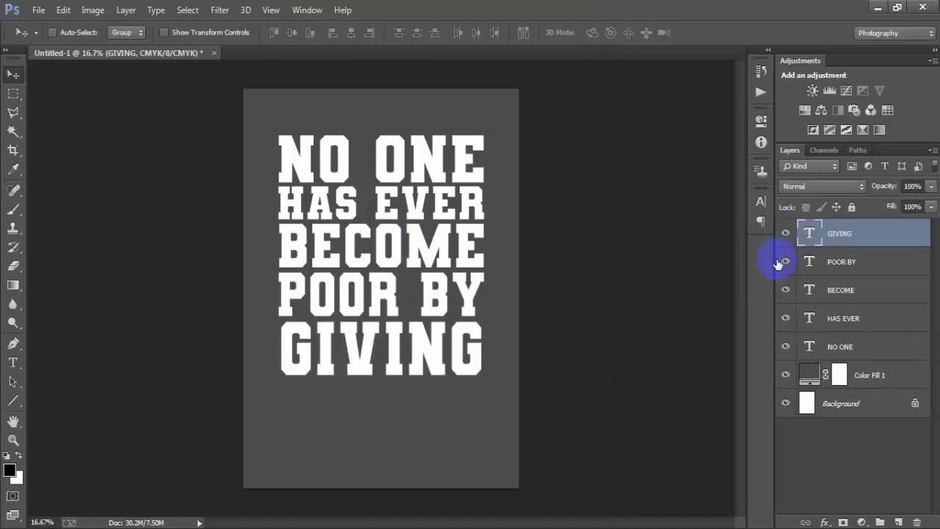
click(786, 262)
click(786, 261)
click(785, 289)
click(786, 289)
click(786, 318)
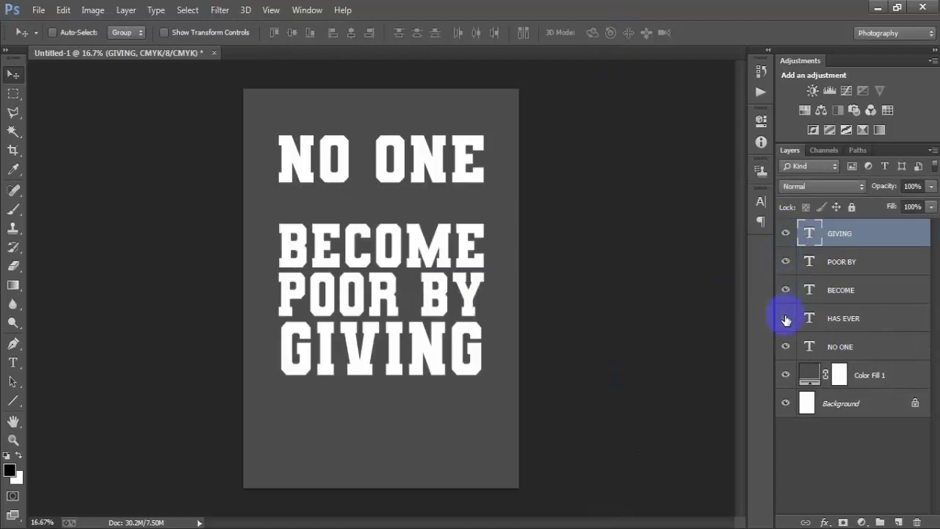
click(786, 318)
click(784, 350)
click(784, 350)
Merge the five text layers into one, centre it horizontally, and add an empty layer.
shift+click(837, 347)
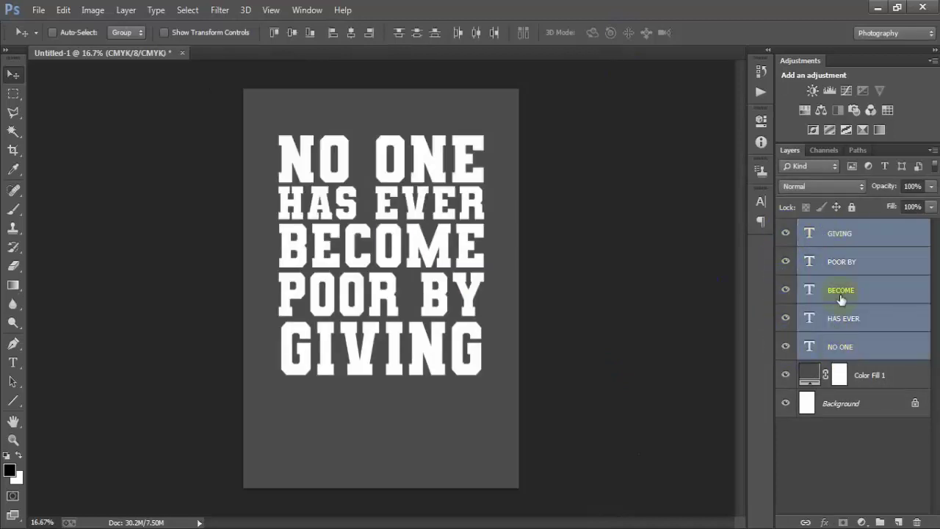
key(ctrl+e)
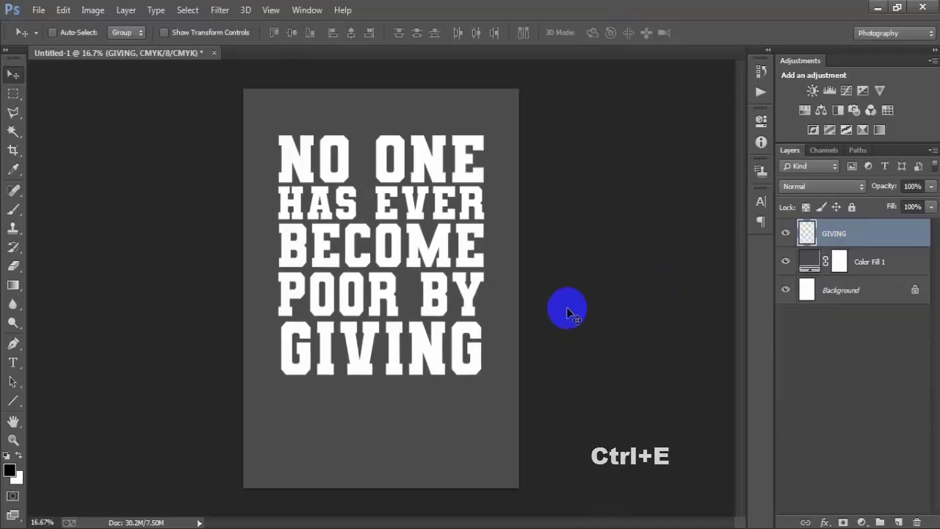
drag(409, 270, 403, 290)
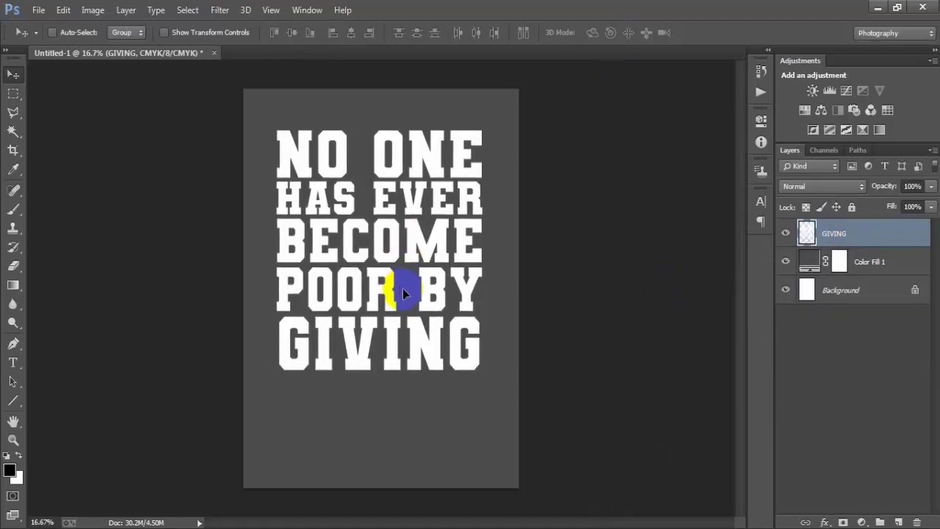
ctrl+click(843, 293)
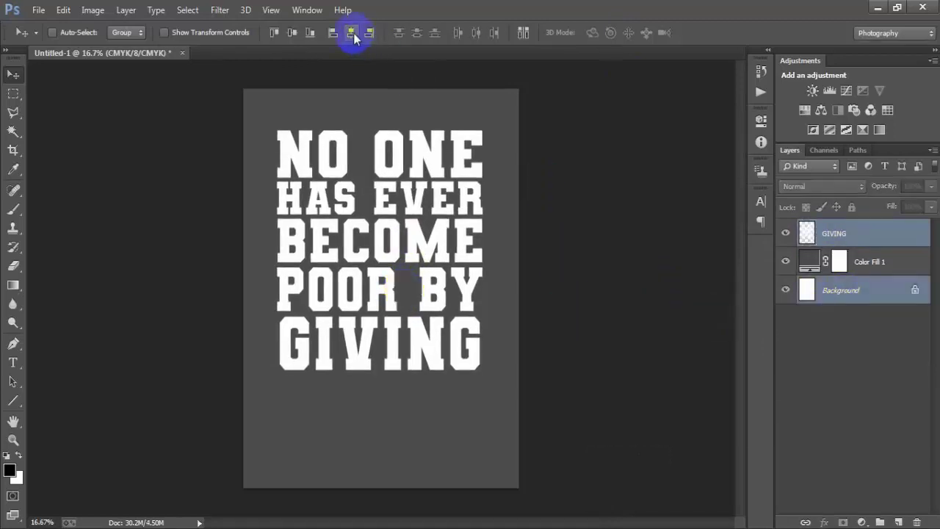
click(352, 33)
click(870, 237)
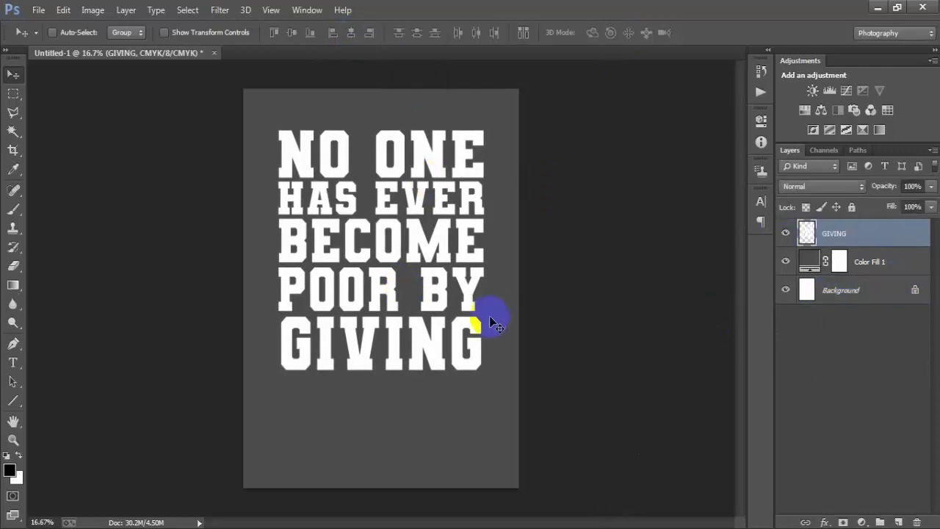
click(898, 523)
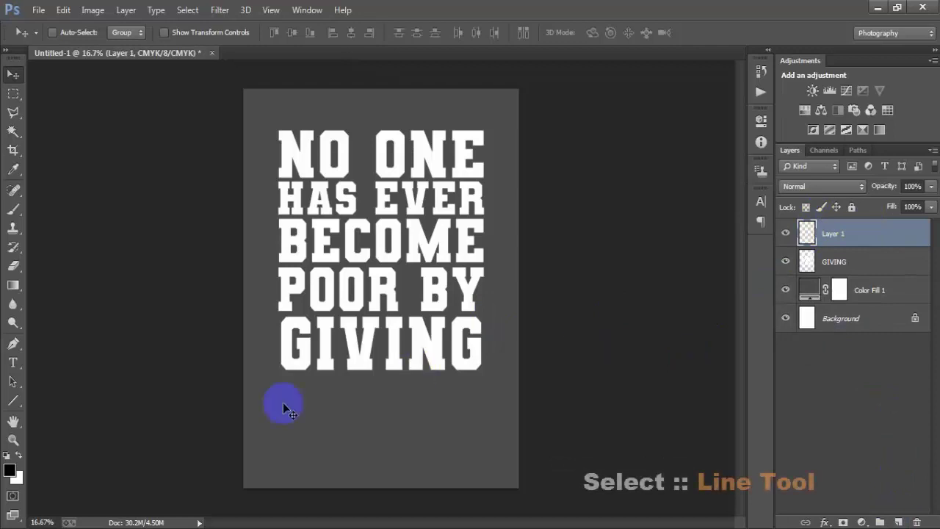
Draw a horizontal Line shape across the lower poster with red fill and 17 px height.
click(28, 401)
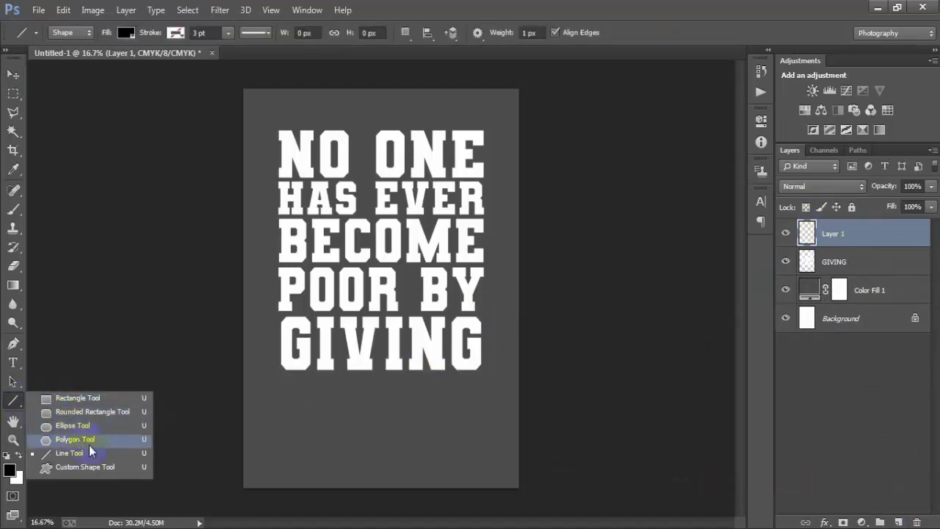
click(99, 454)
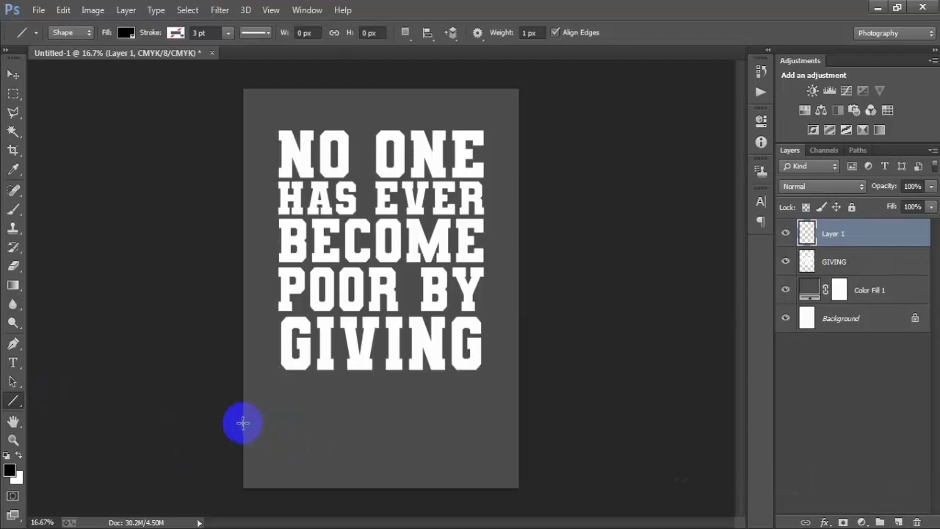
drag(243, 423, 536, 424)
click(125, 32)
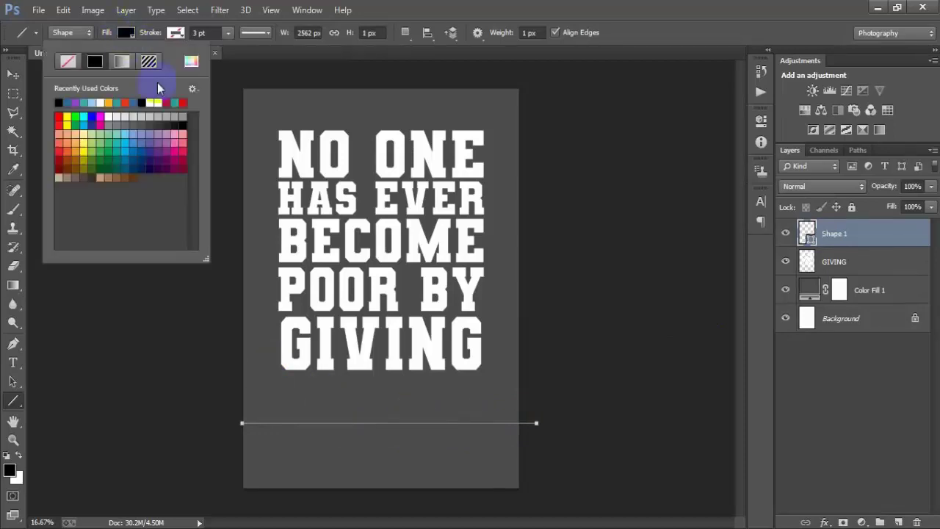
click(59, 116)
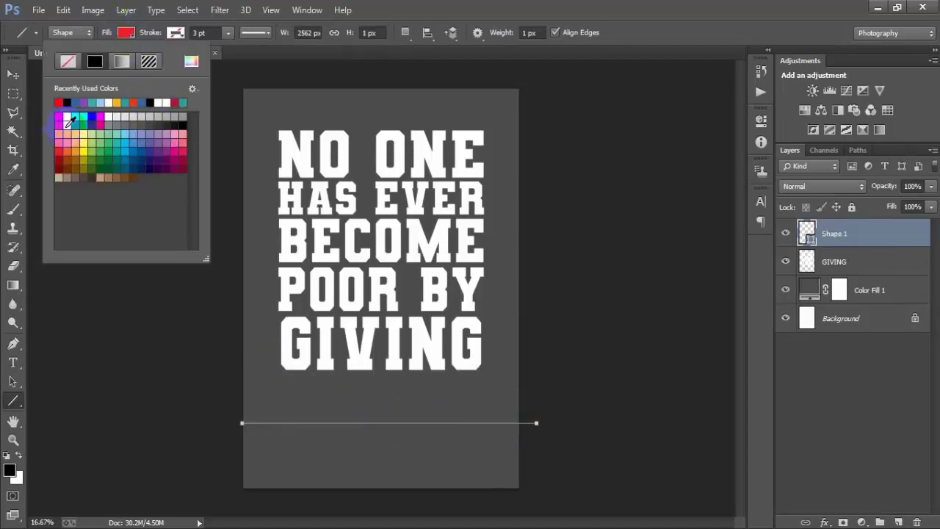
click(349, 33)
text(17)
key(Return)
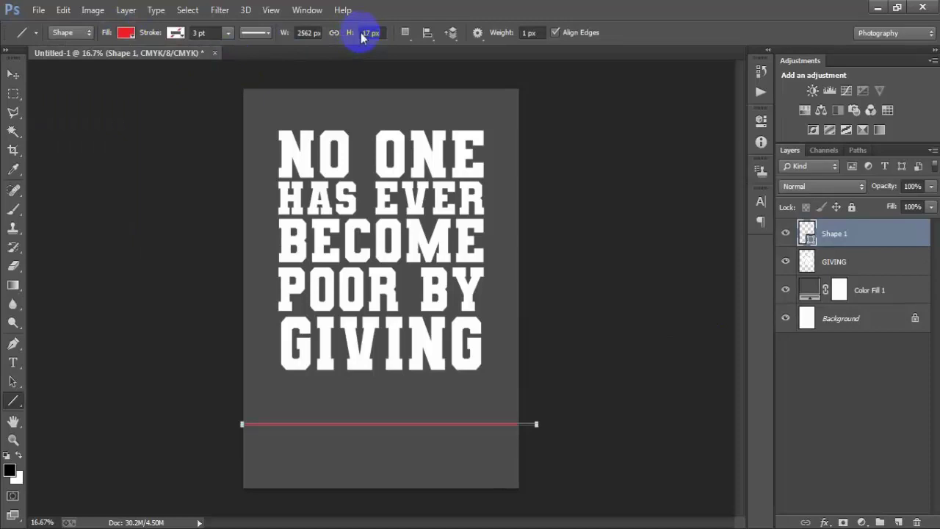
click(13, 75)
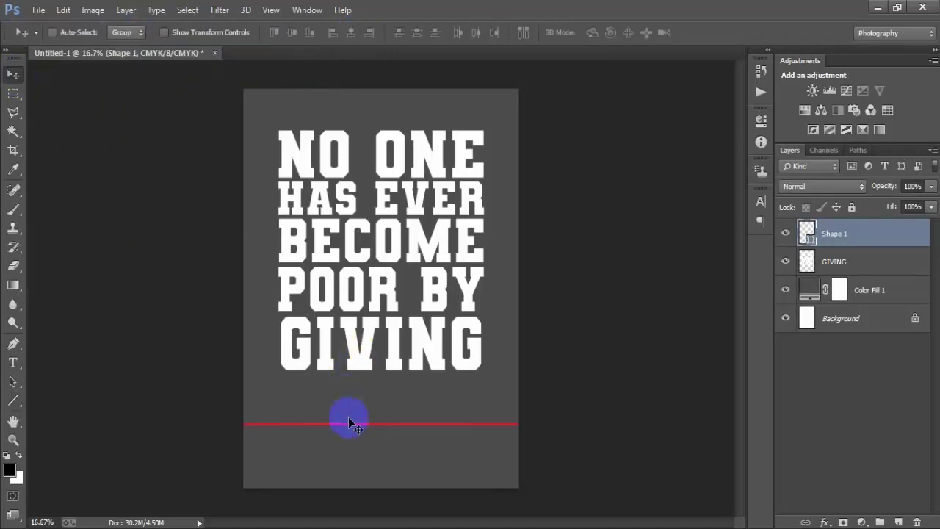
Move the red line up, rotate it about 50°, and place it across the quote's right side.
drag(348, 421, 361, 203)
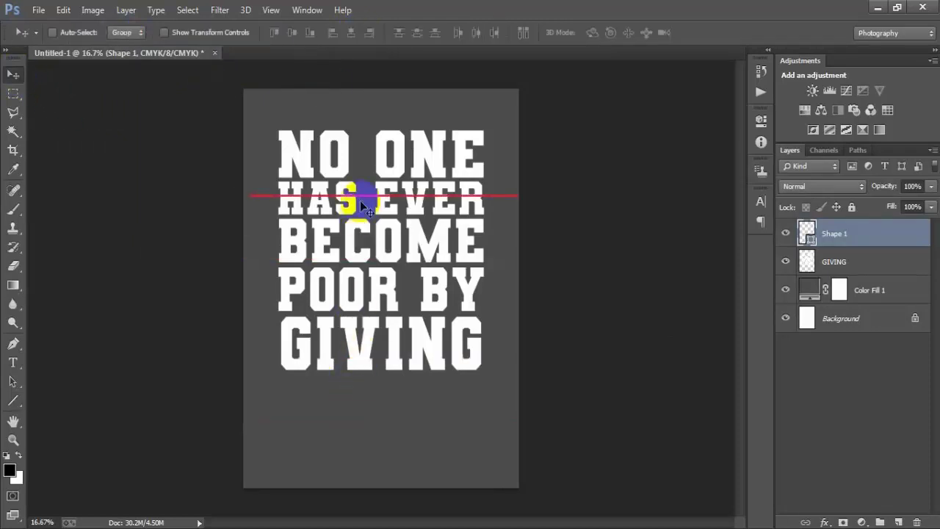
key(ctrl+t)
drag(560, 263, 471, 451)
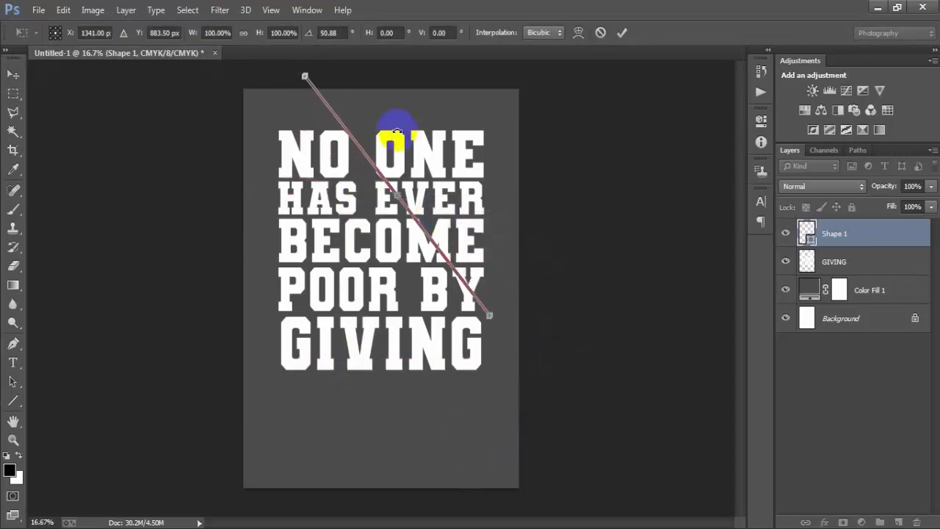
click(620, 38)
drag(419, 221, 448, 223)
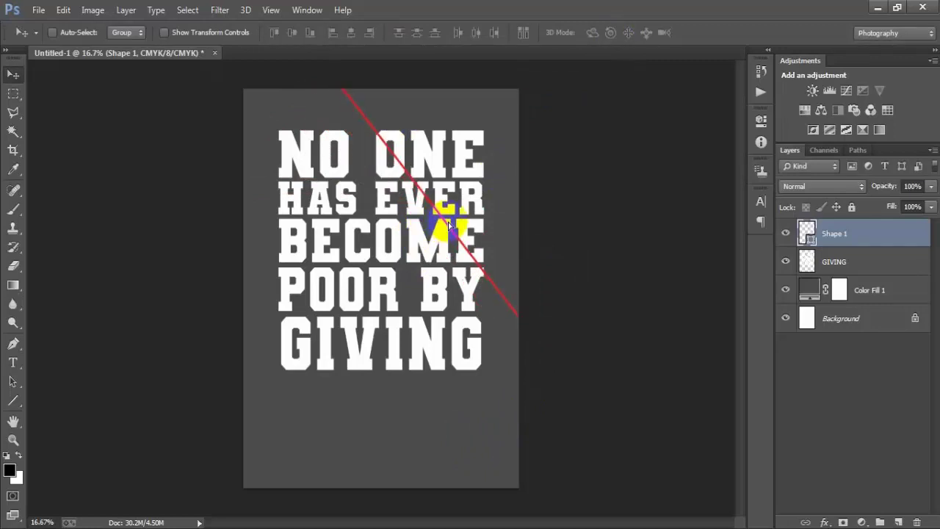
drag(440, 228, 444, 229)
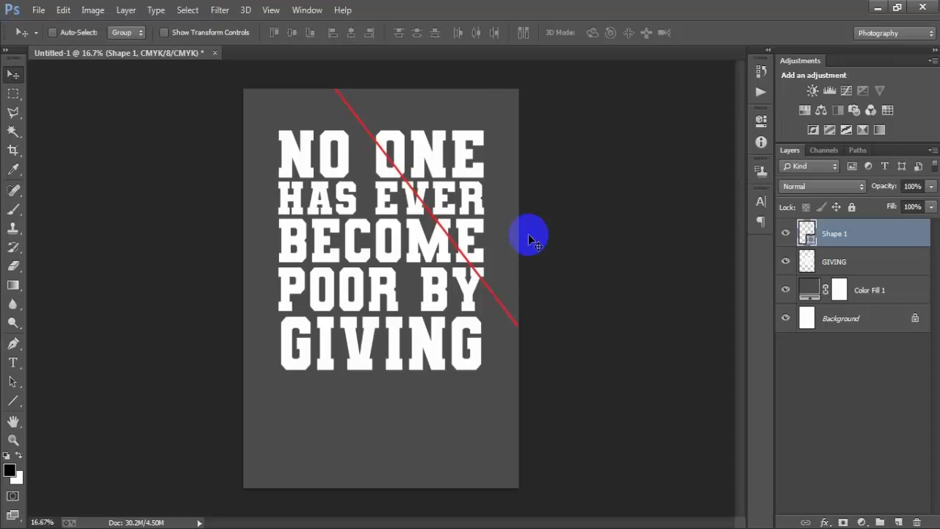
Duplicate the red line and position both diagonals side by side across the quote.
ctrl+click(806, 232)
key(ctrl+j)
key(ctrl+j)
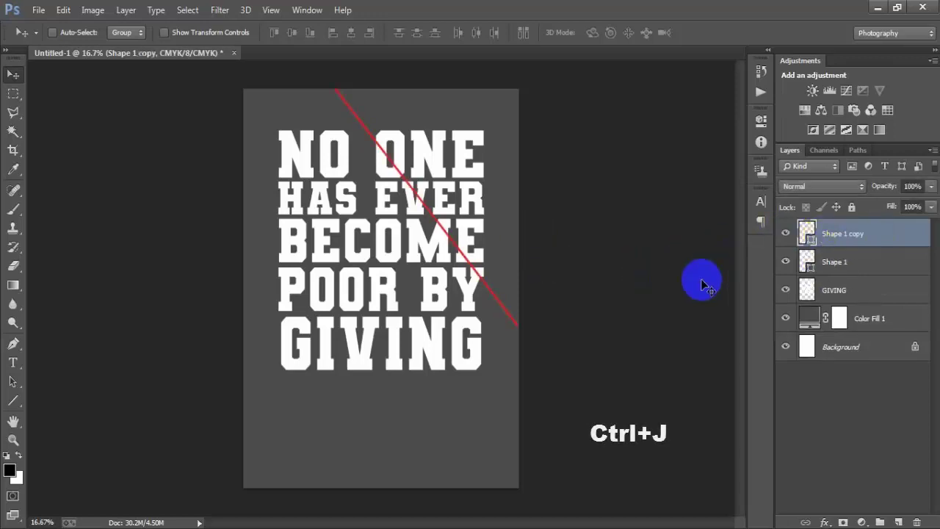
mouse_move(415, 221)
mouse_down()
mouse_move(433, 228)
mouse_move(389, 250)
mouse_move(403, 256)
mouse_up()
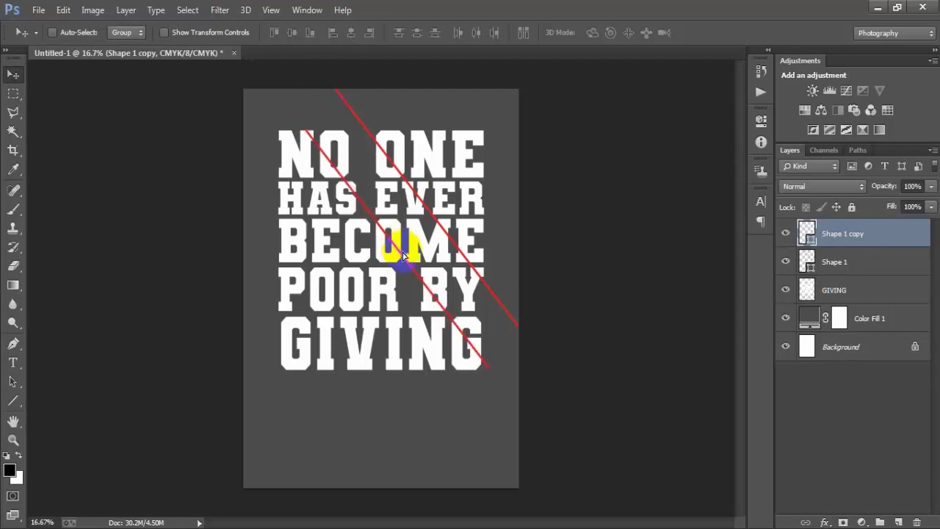
click(833, 262)
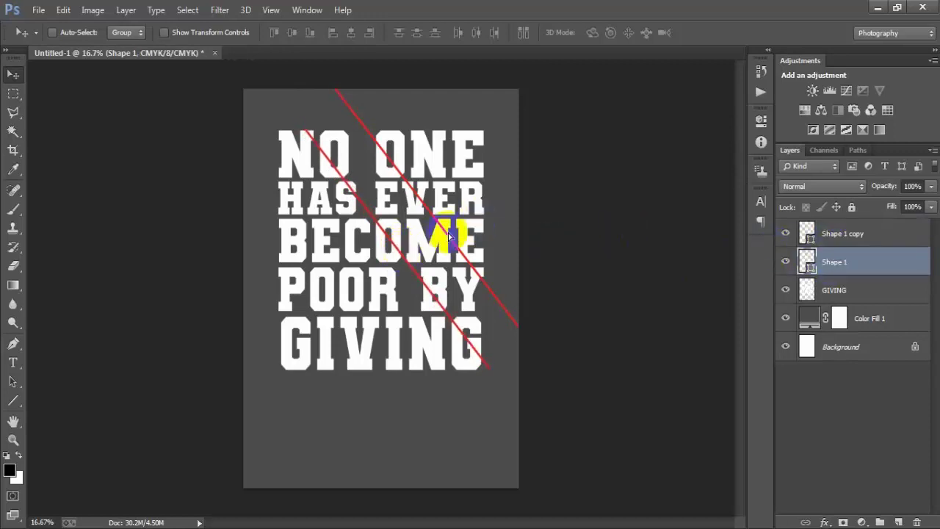
mouse_move(441, 220)
mouse_down()
mouse_move(457, 230)
mouse_move(420, 281)
mouse_up()
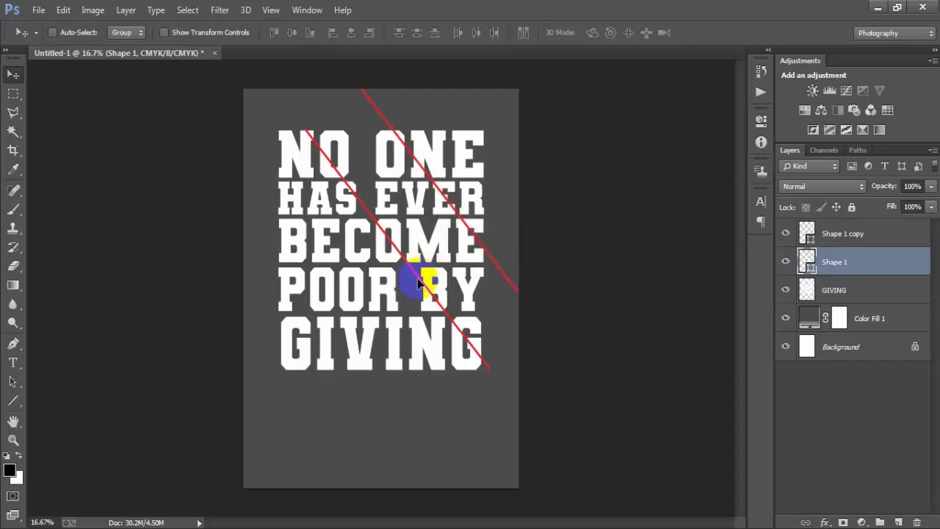
click(835, 239)
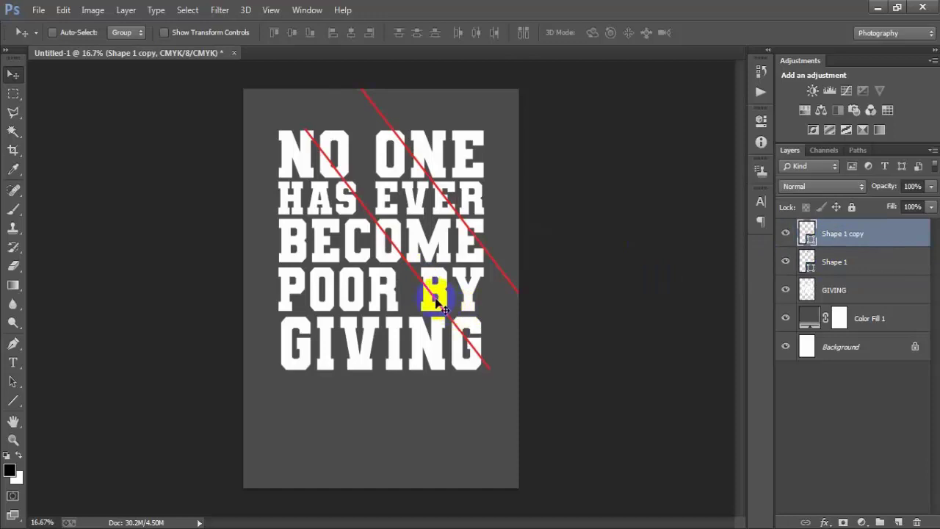
drag(436, 287, 444, 284)
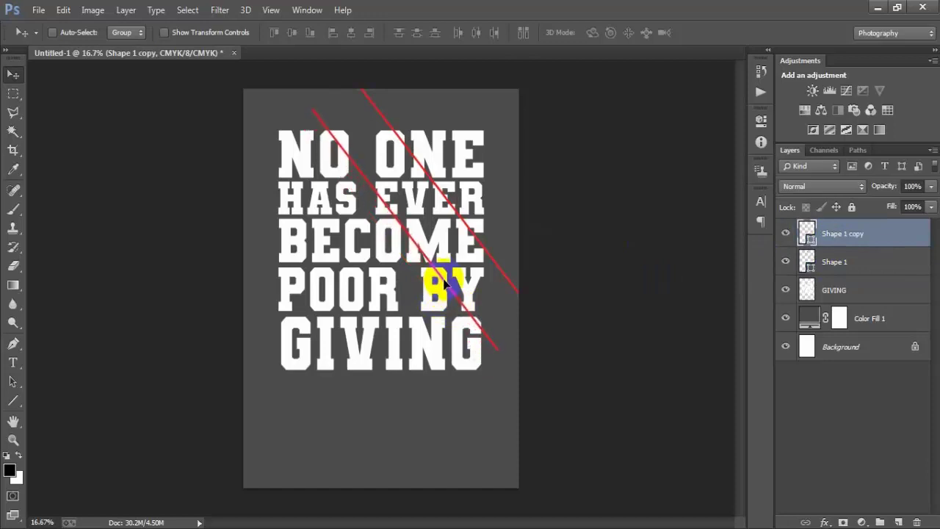
Fine-rotate and nudge the left red line until it runs parallel to the other.
key(ctrl+t)
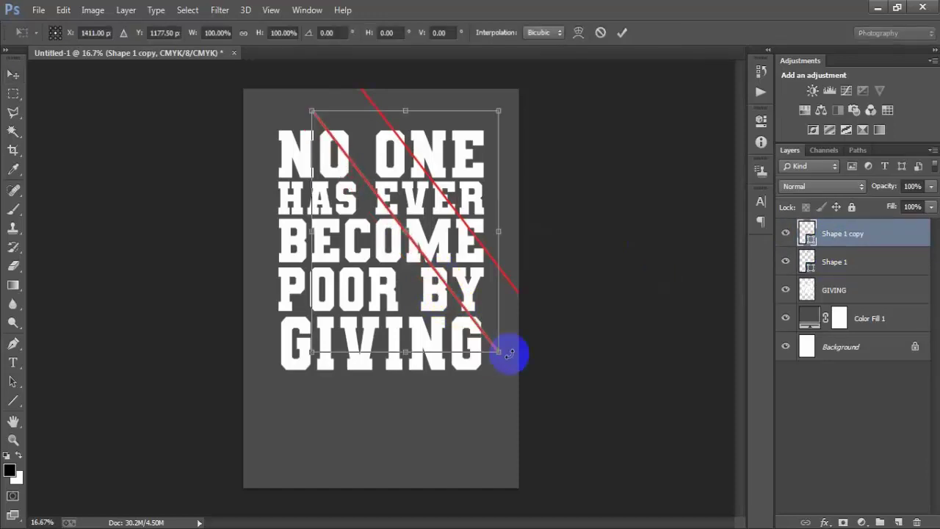
drag(518, 383, 521, 382)
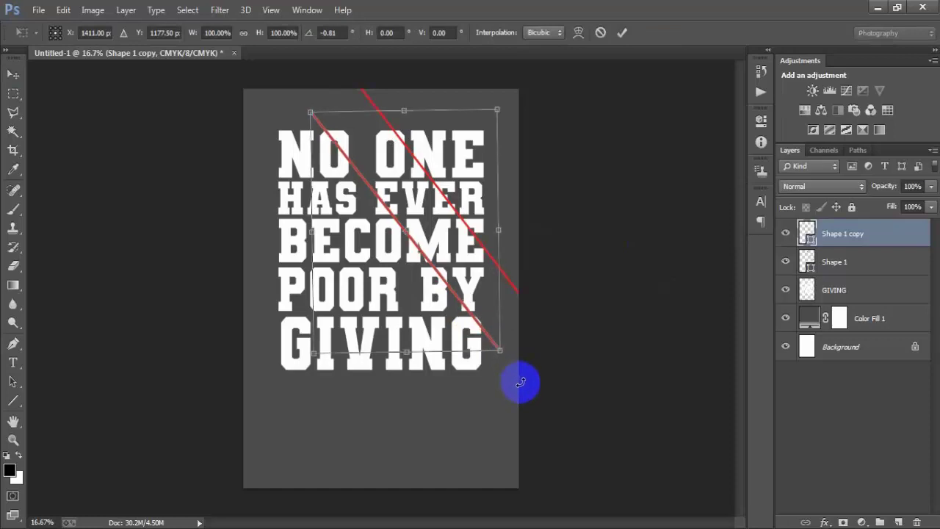
click(622, 33)
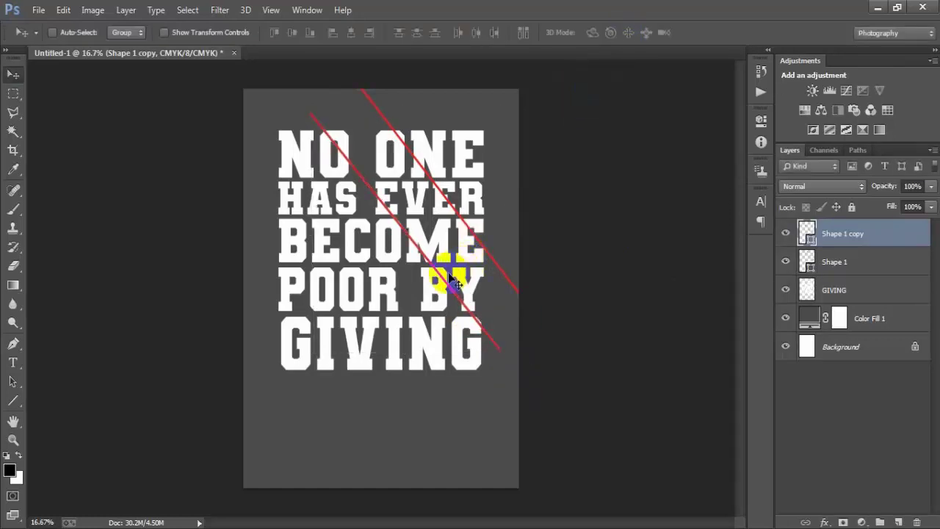
drag(445, 286, 443, 278)
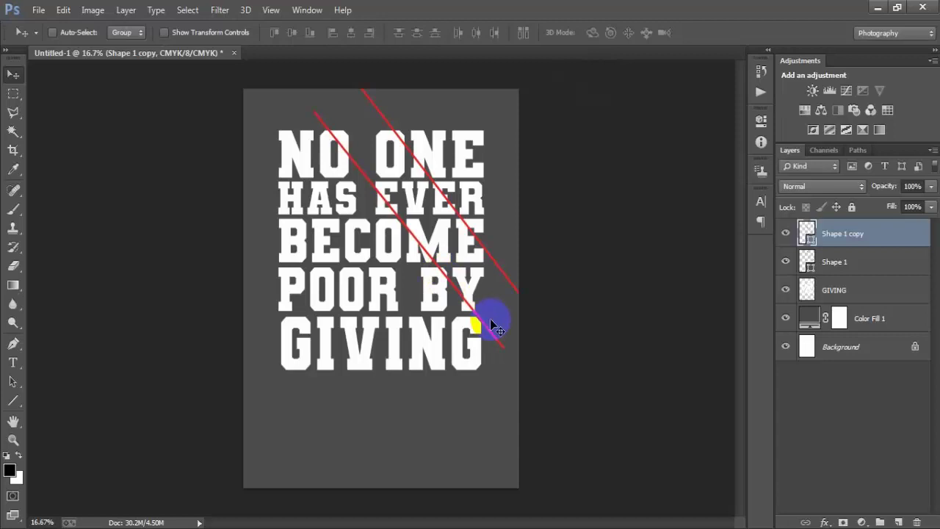
key(ctrl+t)
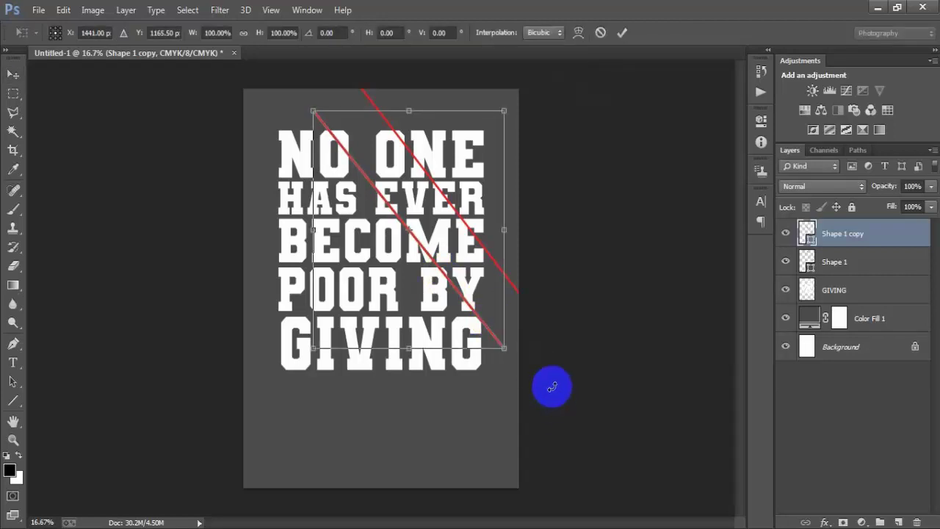
drag(539, 399, 538, 403)
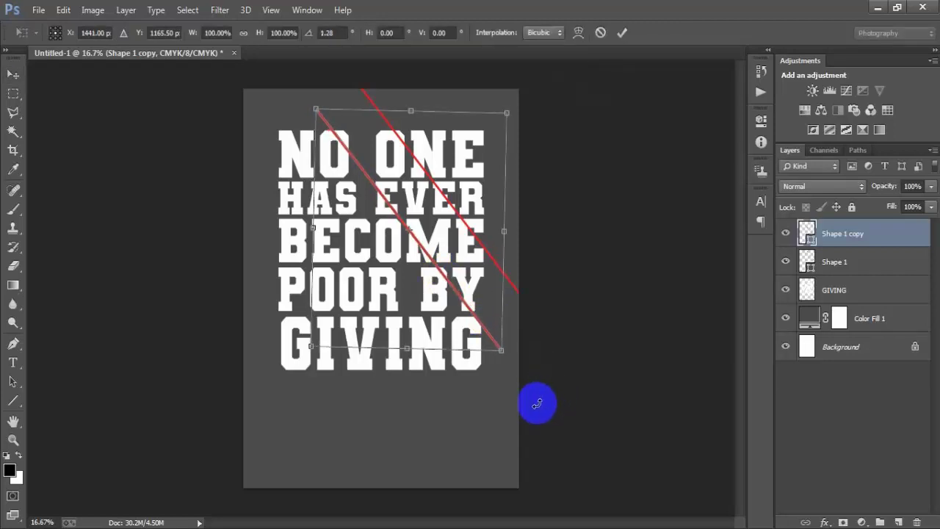
click(621, 32)
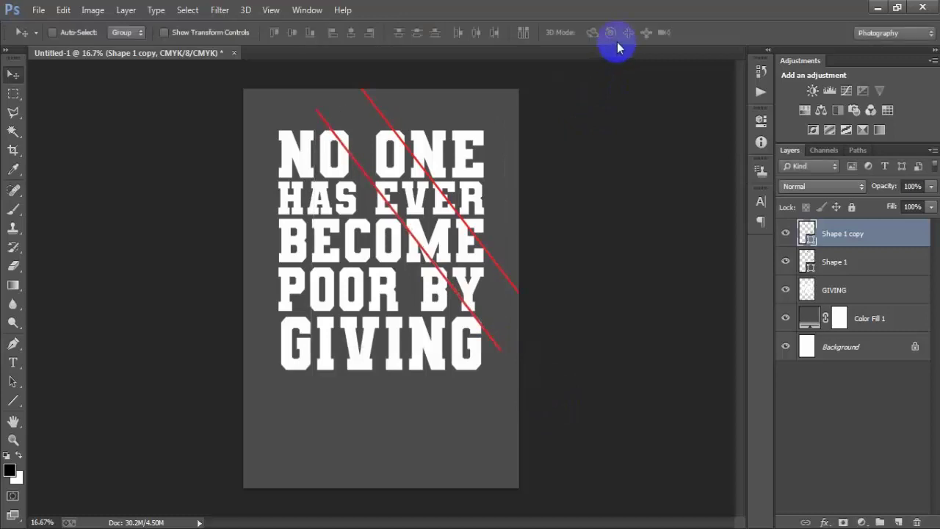
Add a third red diagonal copy down-left and nudge it right into even spacing.
key(shift+Left)
key(shift+Left)
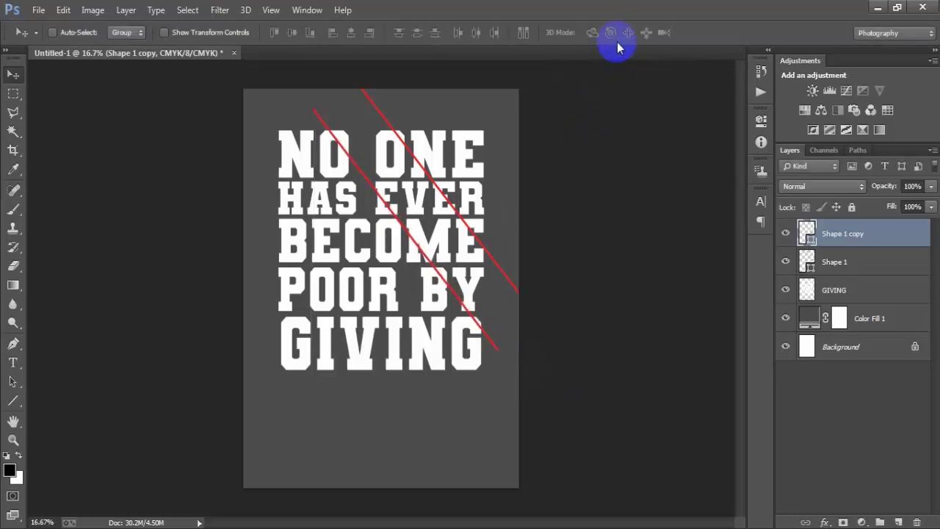
key(ctrl+j)
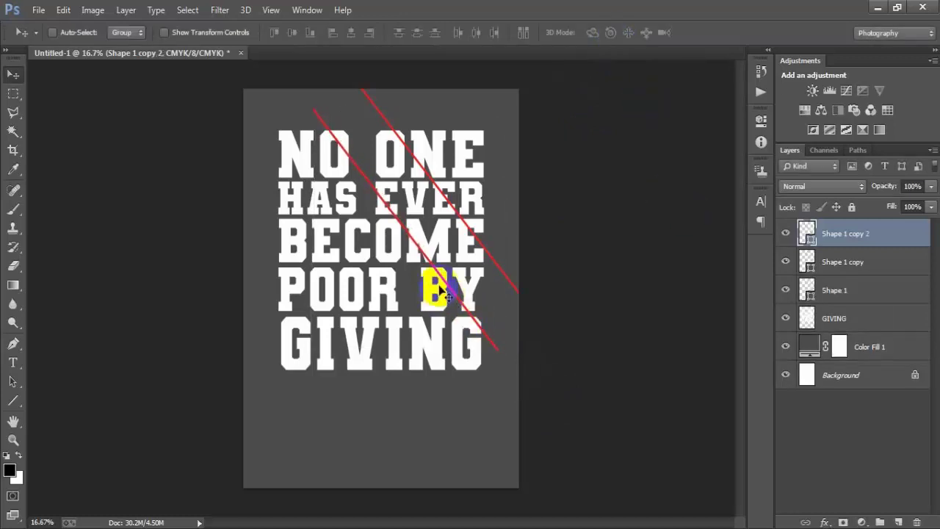
drag(440, 293, 395, 308)
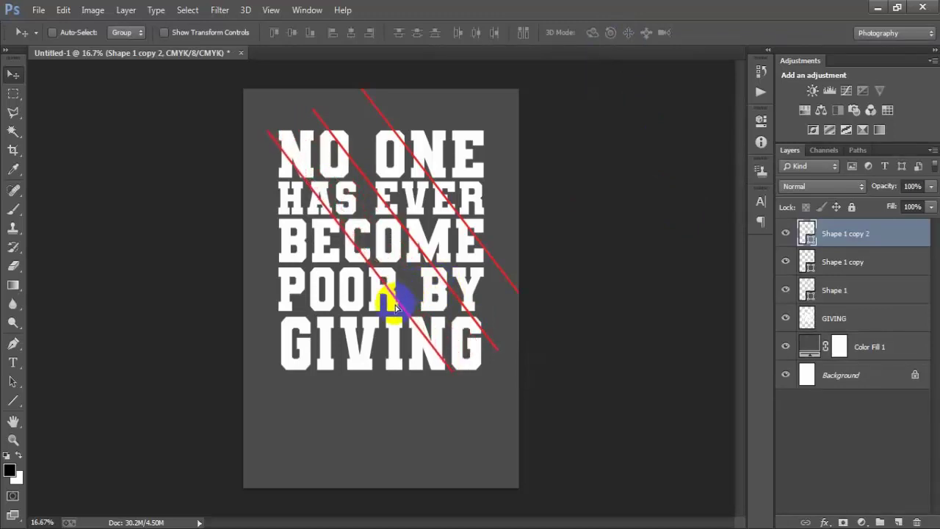
drag(394, 309, 391, 312)
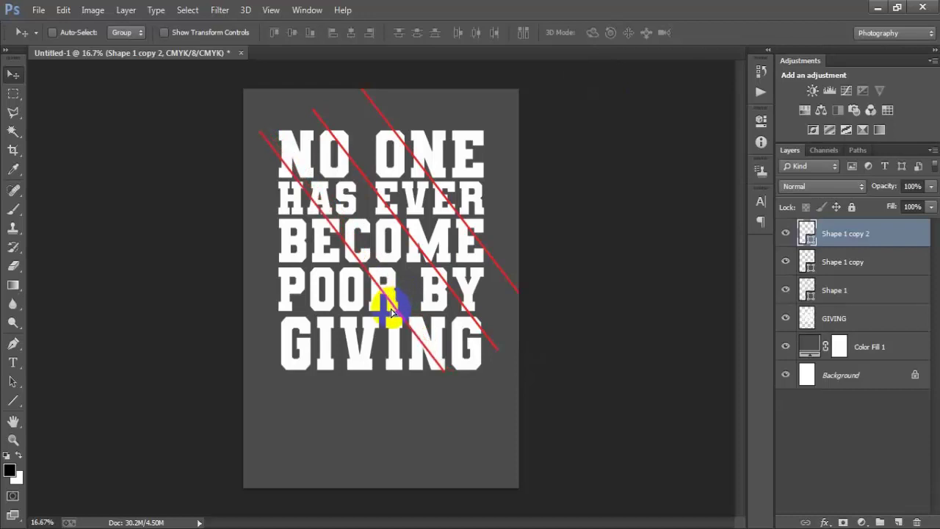
key(Right)
key(Right)
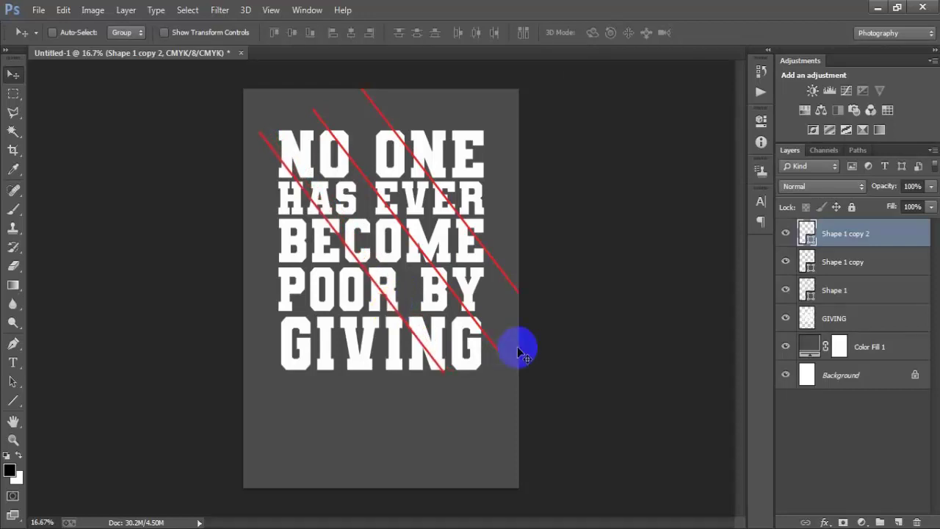
key(Right)
key(Right)
key(Right)
key(Right)
key(Right)
key(Right)
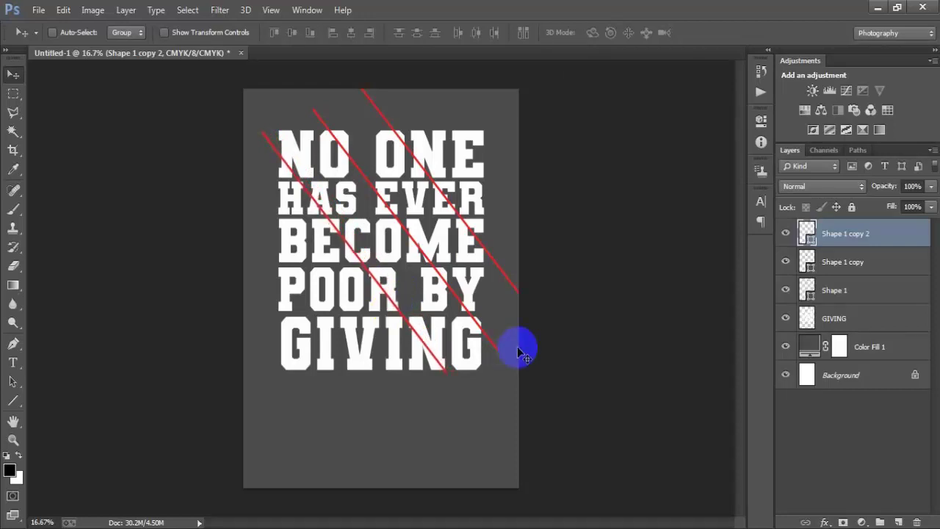
key(Right)
key(Right)
key(Right)
key(Right)
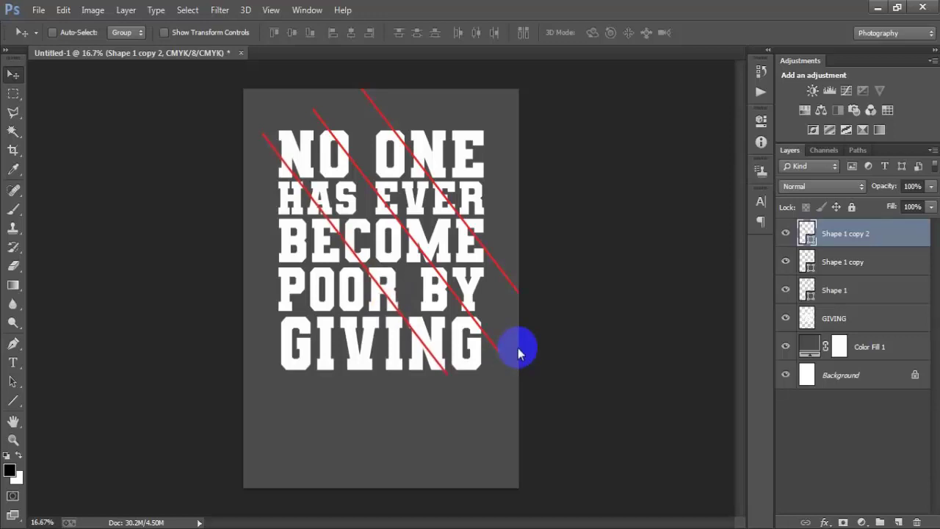
key(Right)
key(Right)
key(Right)
key(Right)
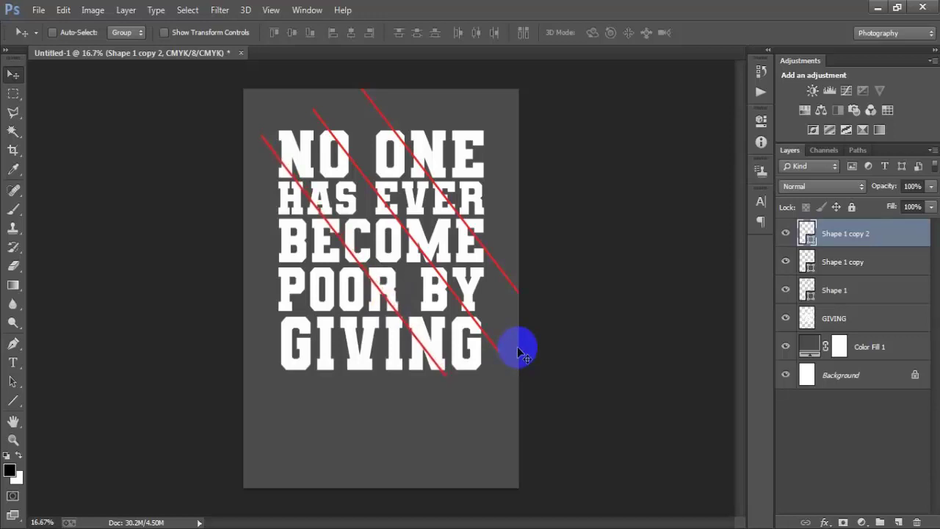
key(Right)
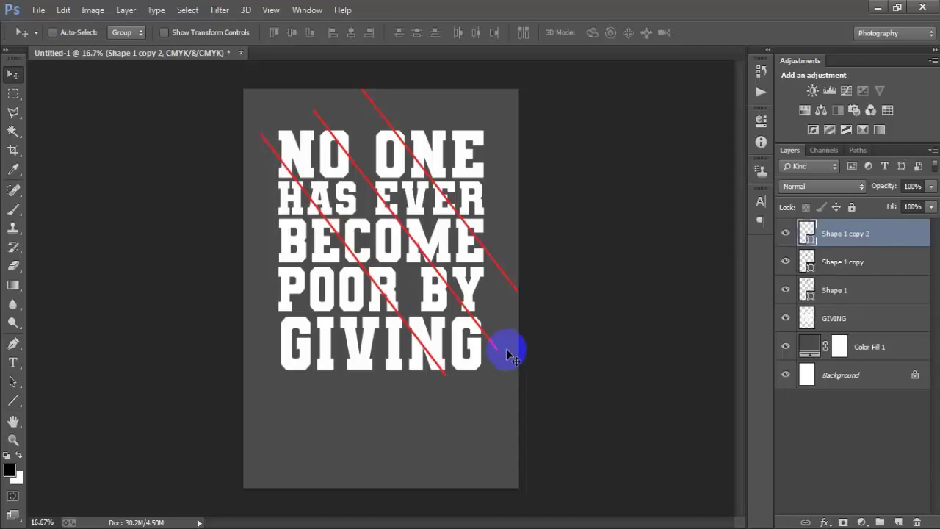
Add fourth and fifth red diagonal copies further left, the last across the G of GIVING.
key(ctrl+j)
drag(359, 270, 332, 321)
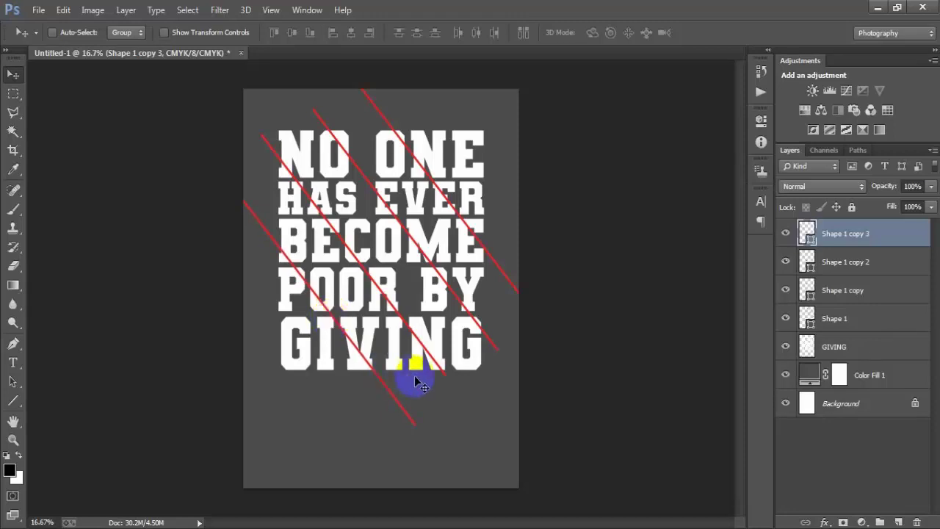
key(ctrl+j)
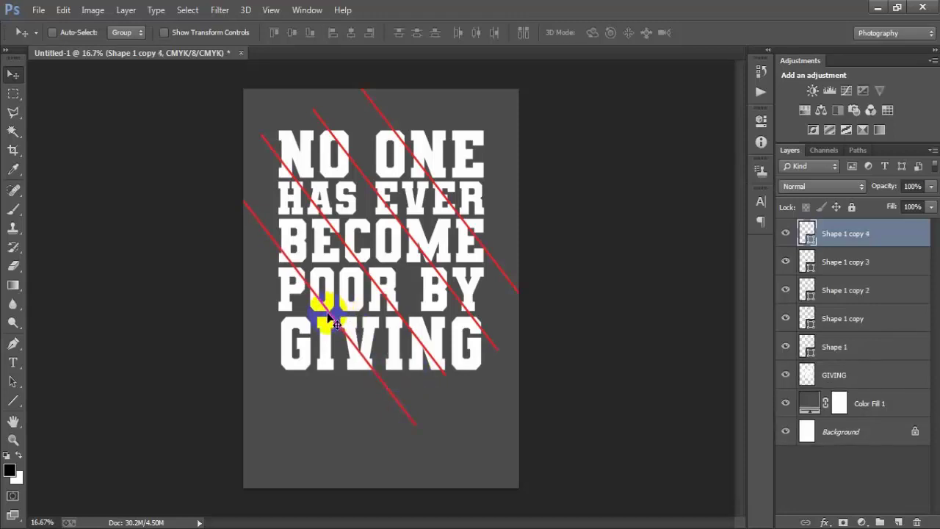
drag(332, 321, 342, 323)
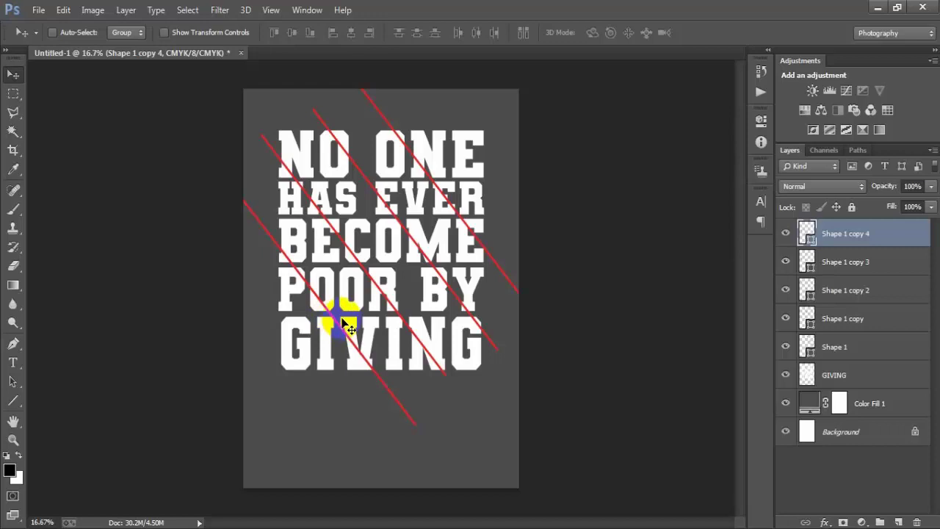
drag(343, 323, 315, 353)
click(786, 233)
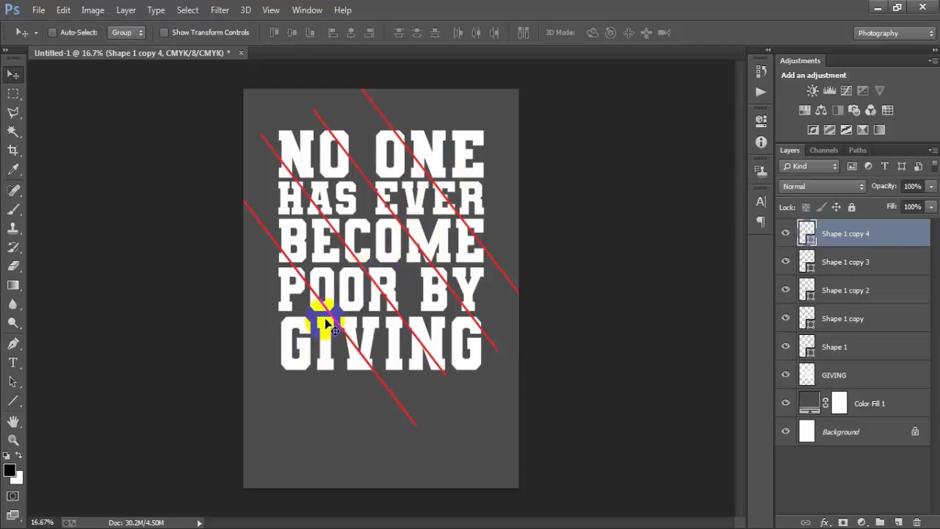
drag(328, 321, 308, 341)
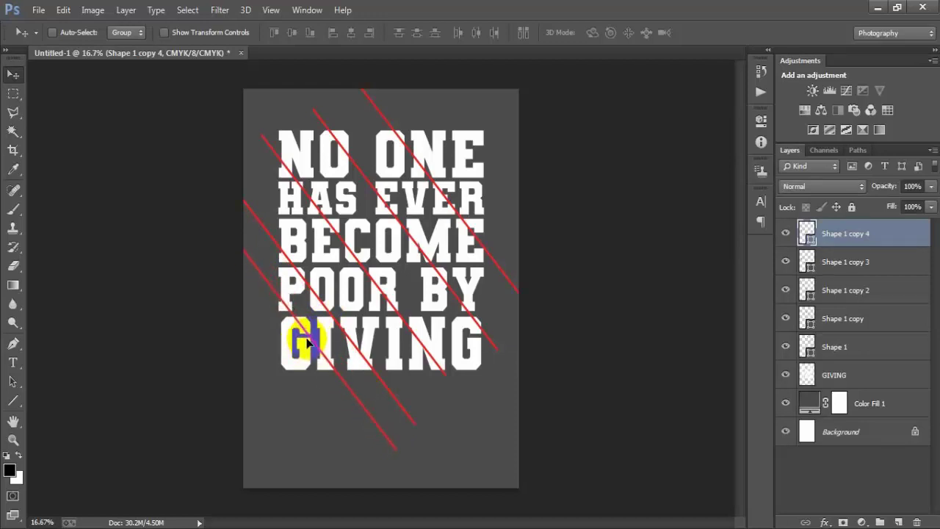
Nudge Shape 1 copy 3 up-right and review the Shape 1 copy 2–4 lines.
click(844, 261)
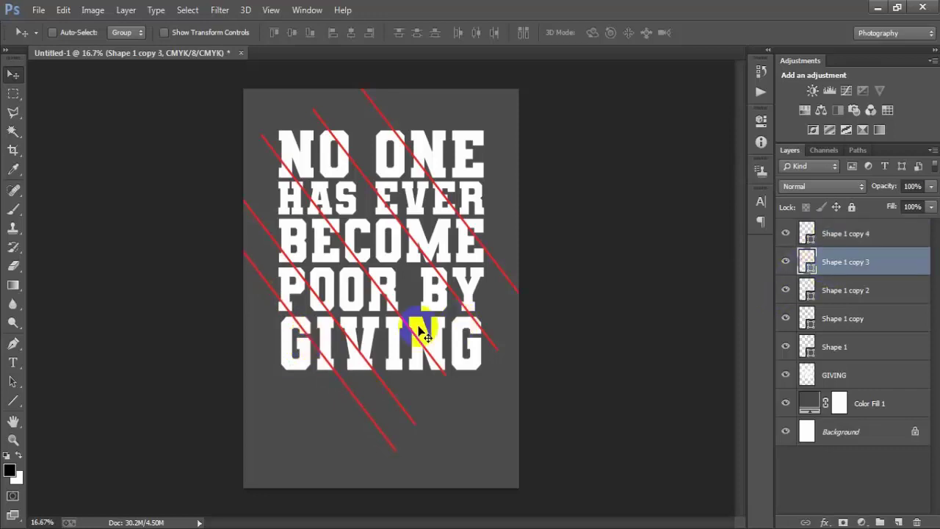
drag(340, 327, 345, 324)
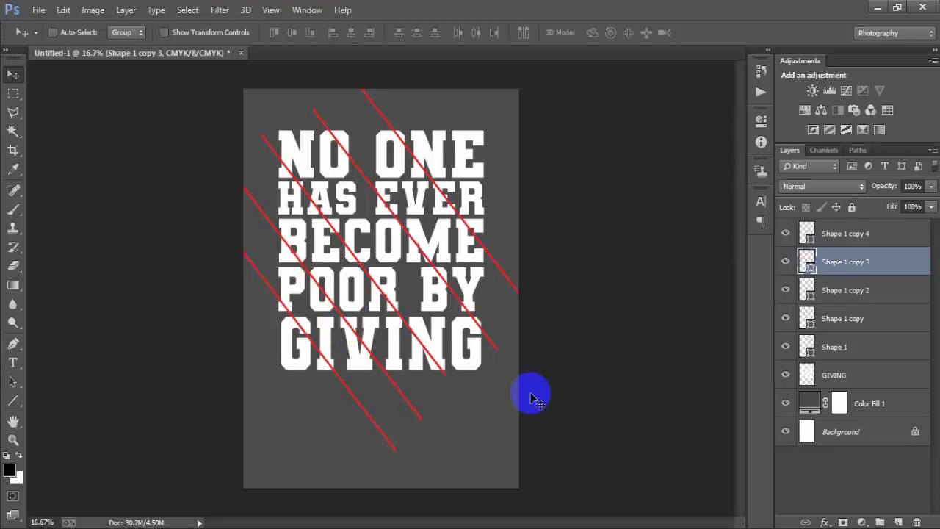
click(808, 297)
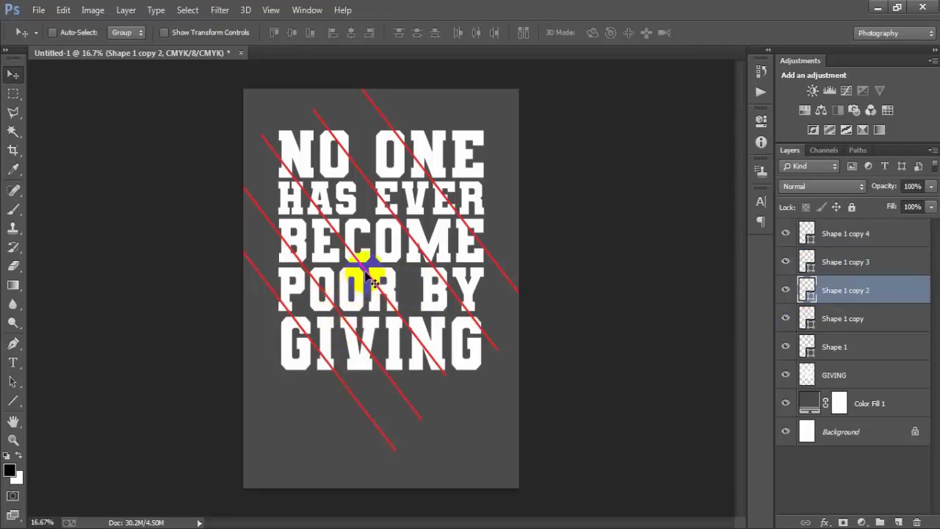
click(827, 264)
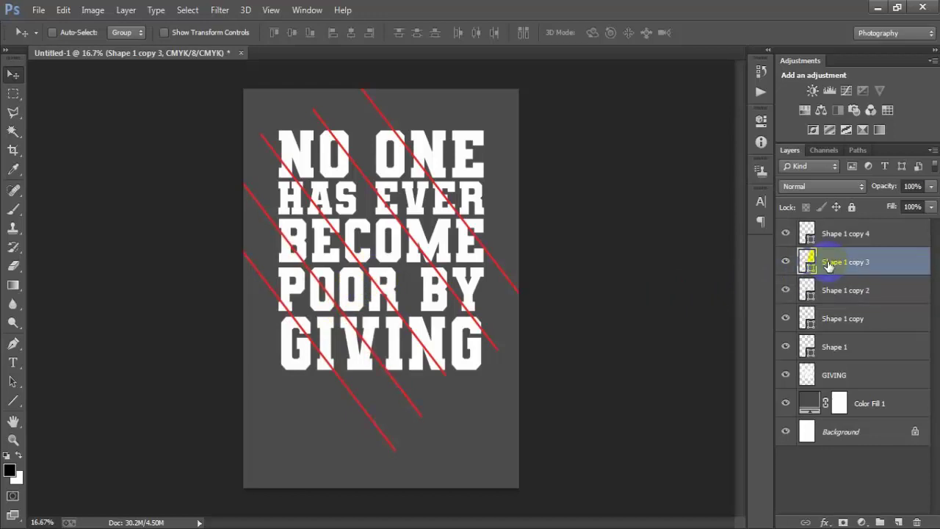
click(870, 238)
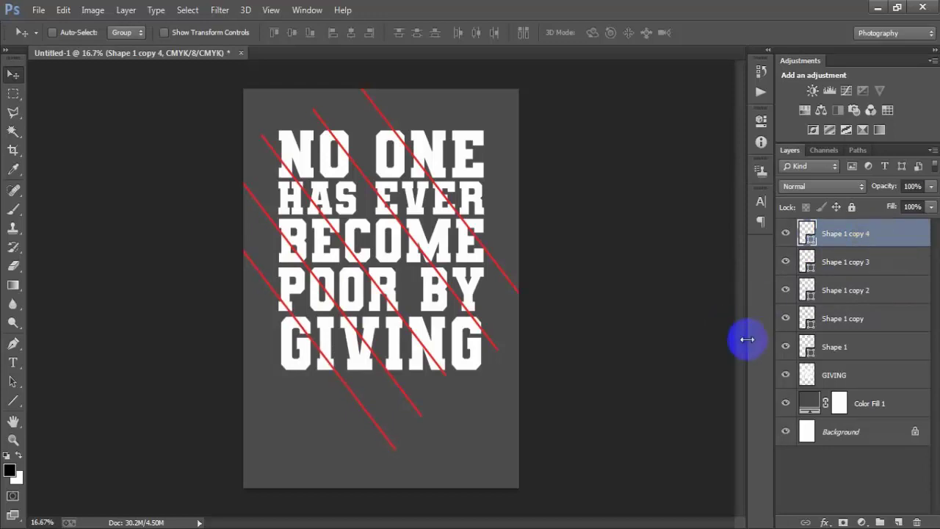
click(846, 294)
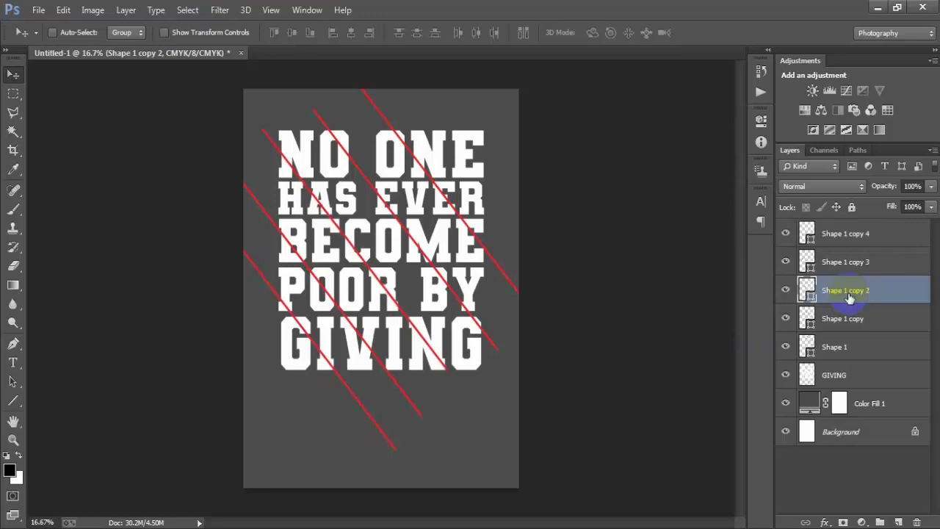
click(846, 269)
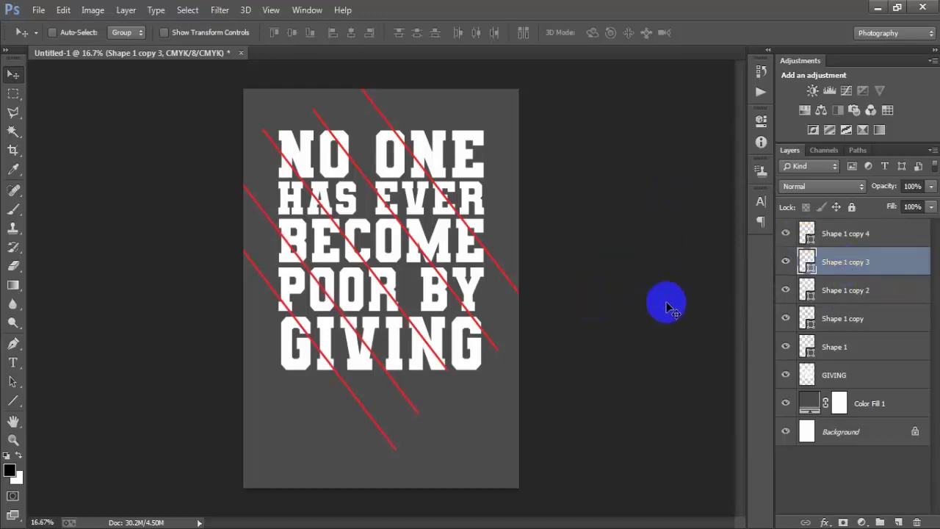
Merge the five diagonal line layers into one layer and rasterize it.
click(829, 236)
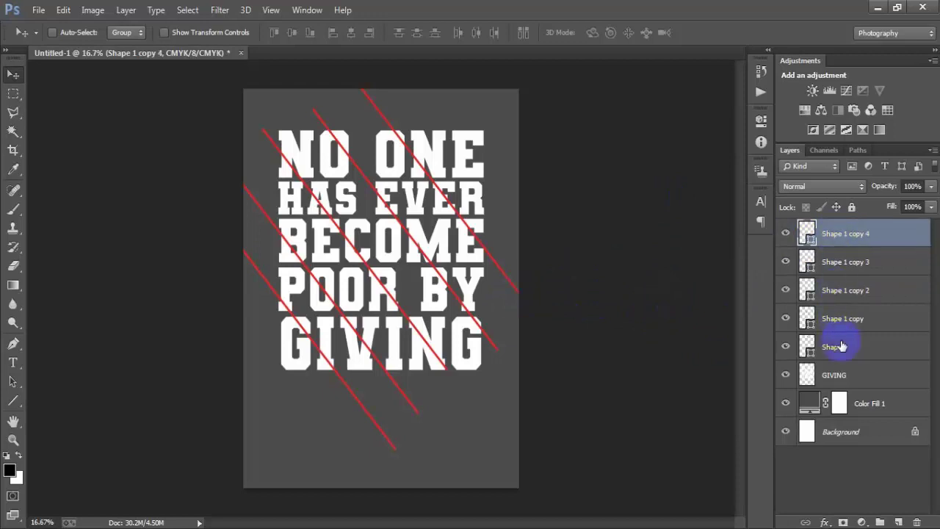
shift+click(842, 347)
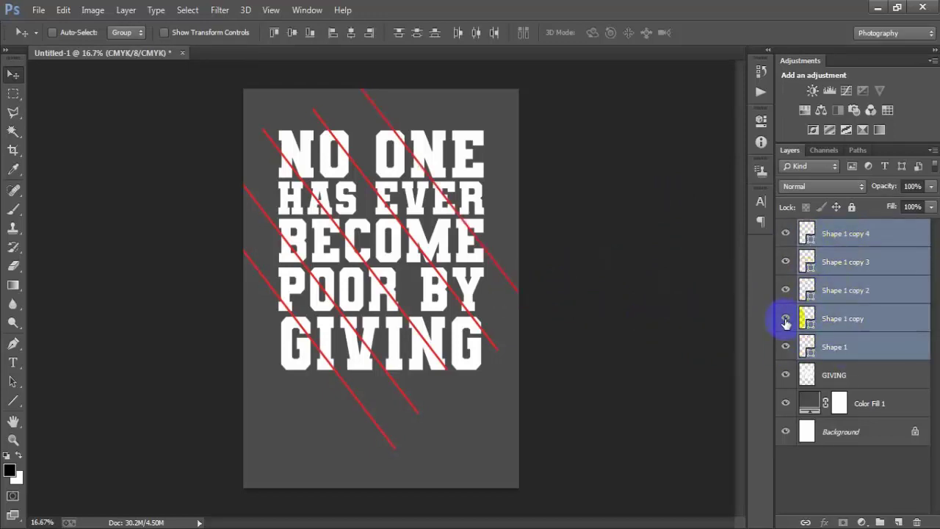
drag(786, 321, 784, 235)
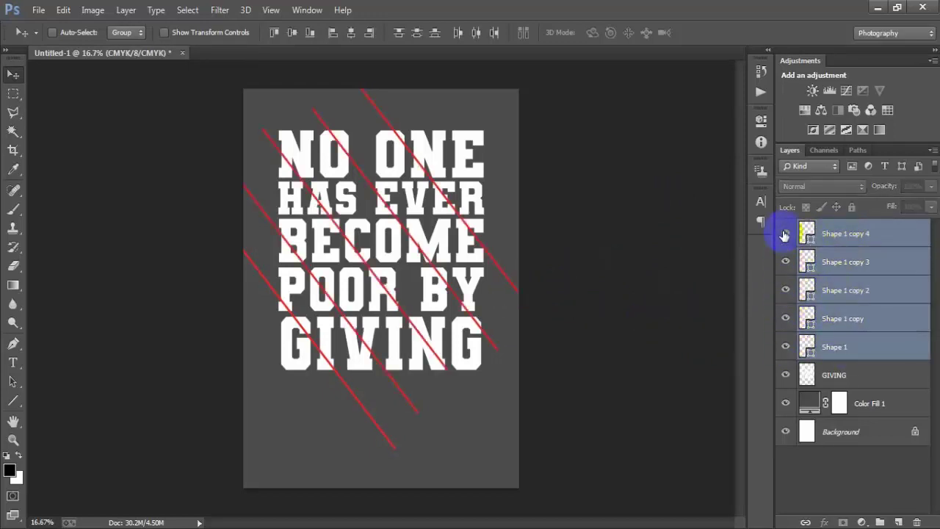
key(ctrl+e)
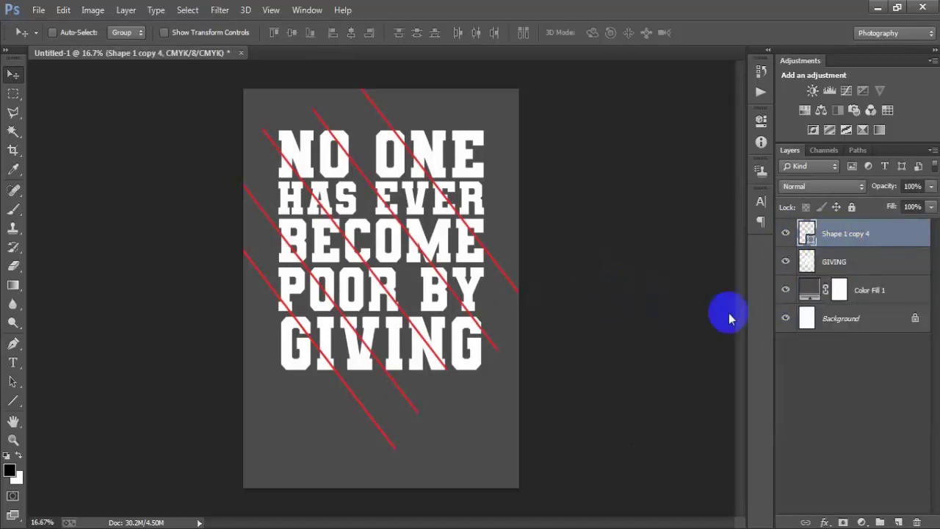
right_click(872, 236)
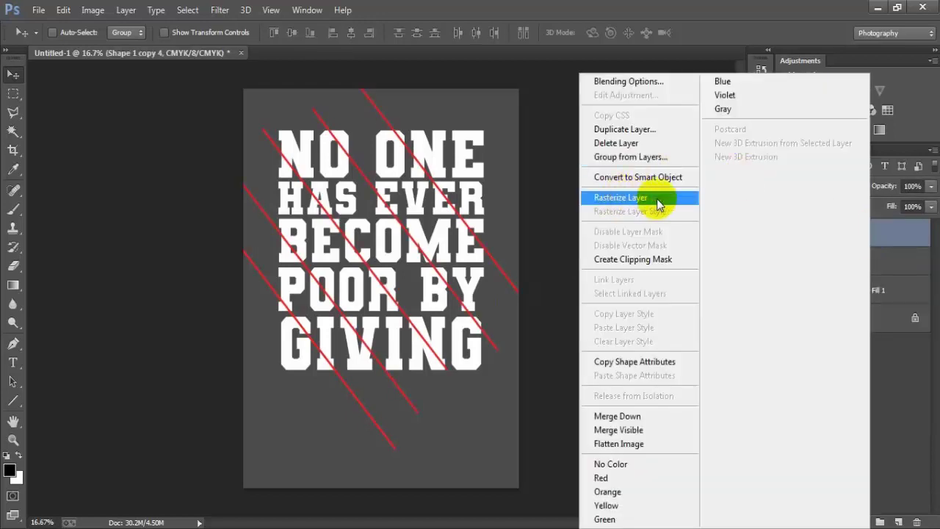
click(667, 199)
click(787, 236)
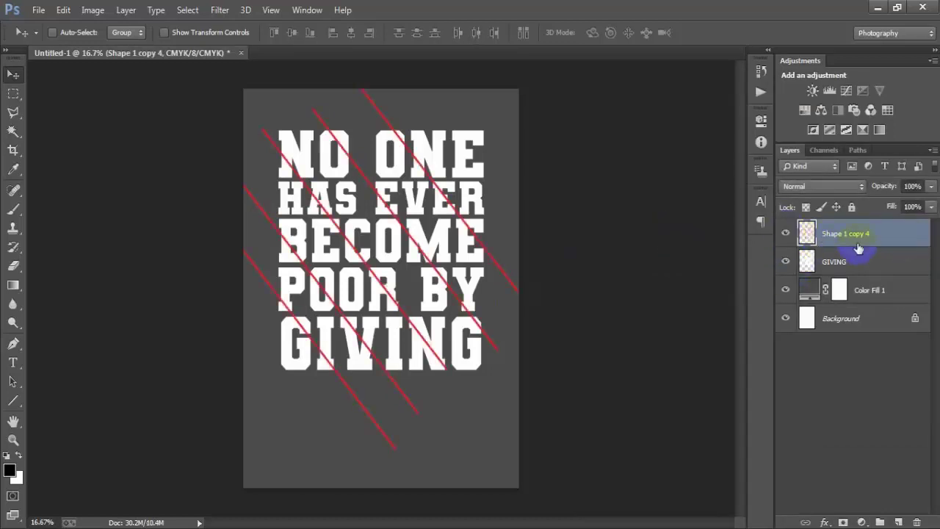
Load the lines as a selection, delete that area from the GIVING text layer, and deselect.
ctrl+click(806, 234)
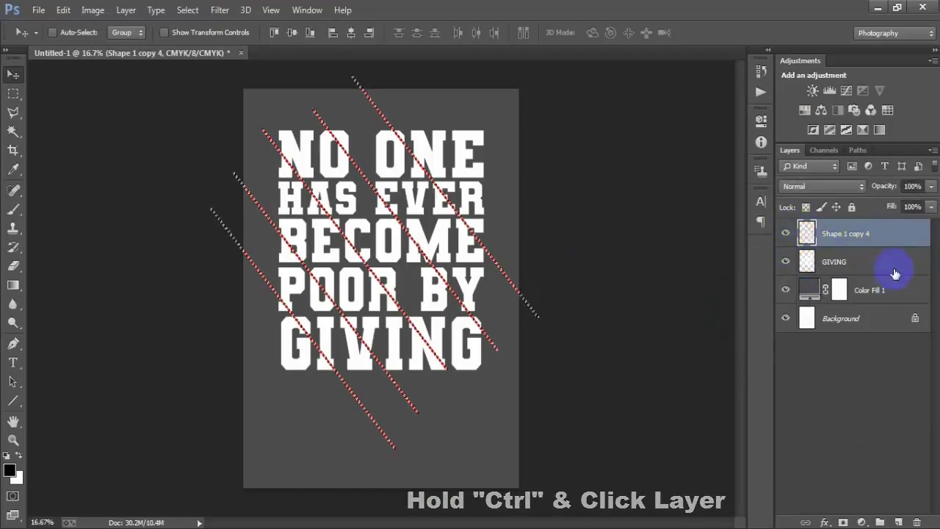
click(837, 261)
click(786, 262)
click(786, 261)
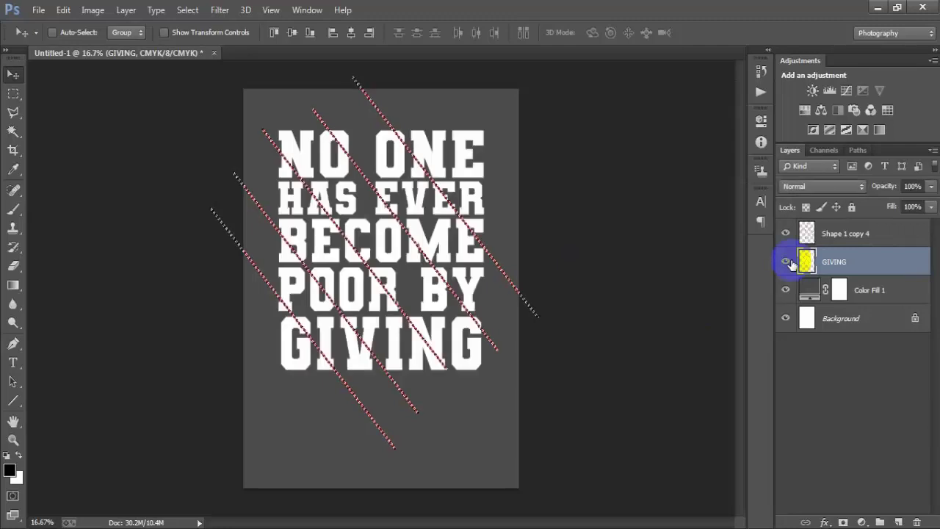
click(785, 261)
click(786, 261)
key(Delete)
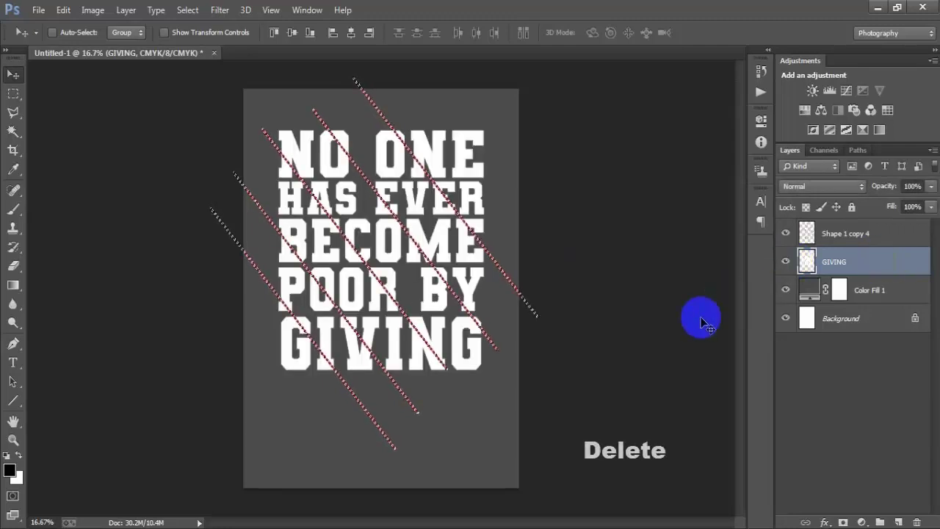
key(ctrl+d)
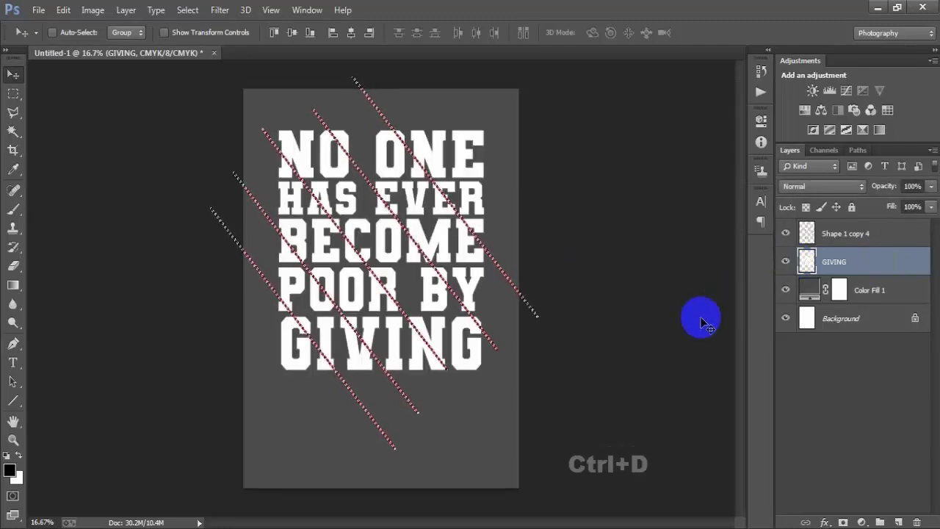
Delete the merged red lines layer.
click(823, 235)
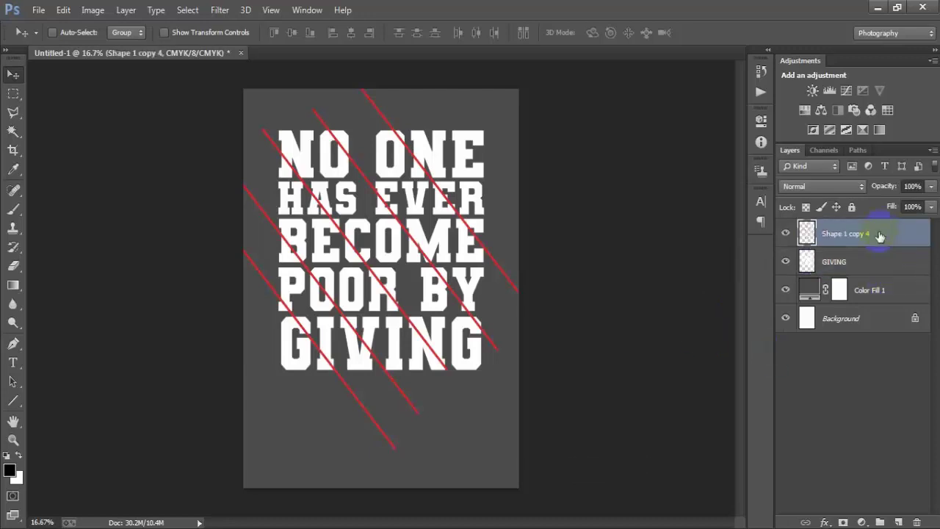
click(786, 233)
click(787, 233)
key(Delete)
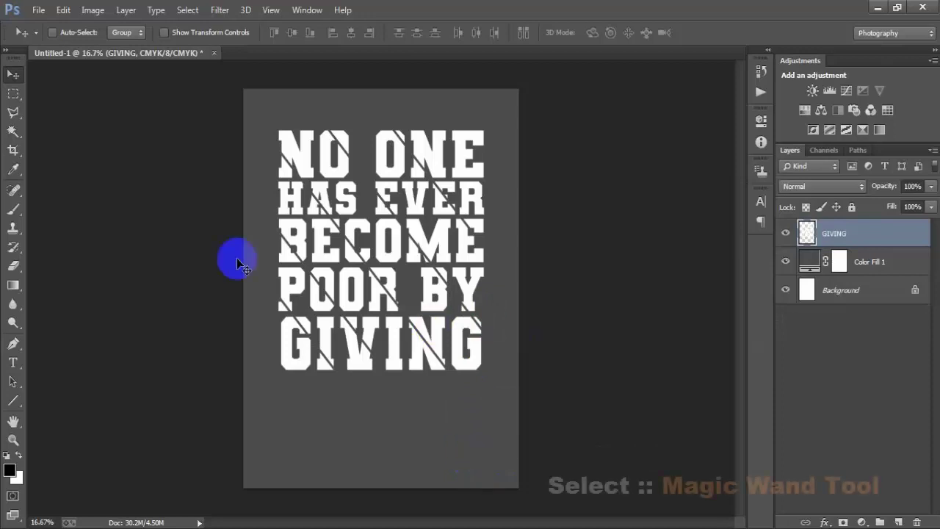
Switch to the Magic Wand tool and zoom in on the quote.
click(13, 131)
right_click(14, 132)
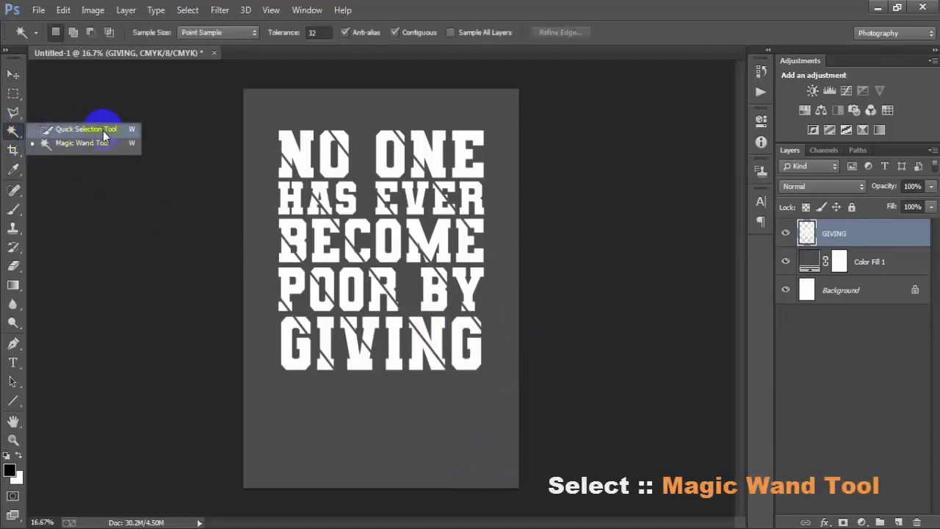
click(90, 145)
click(303, 176)
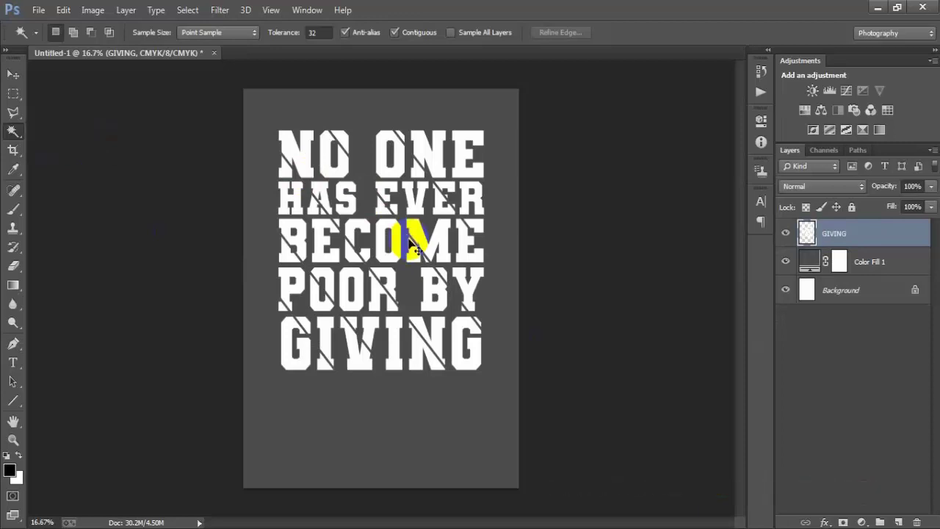
key(ctrl+plus)
scroll(413, 250, up, 1)
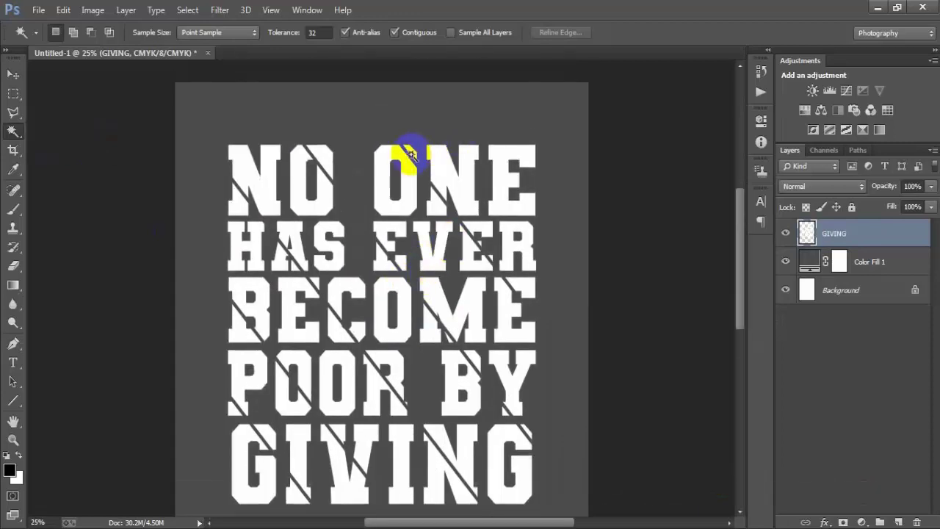
Select the cut-off fragments of ONE and EVER beyond the top slash.
click(473, 209)
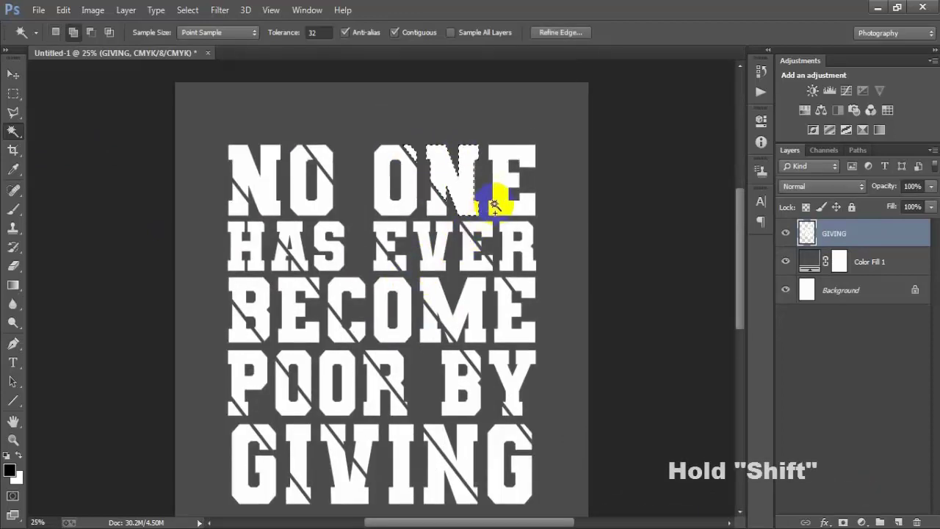
shift+click(498, 201)
shift+click(486, 244)
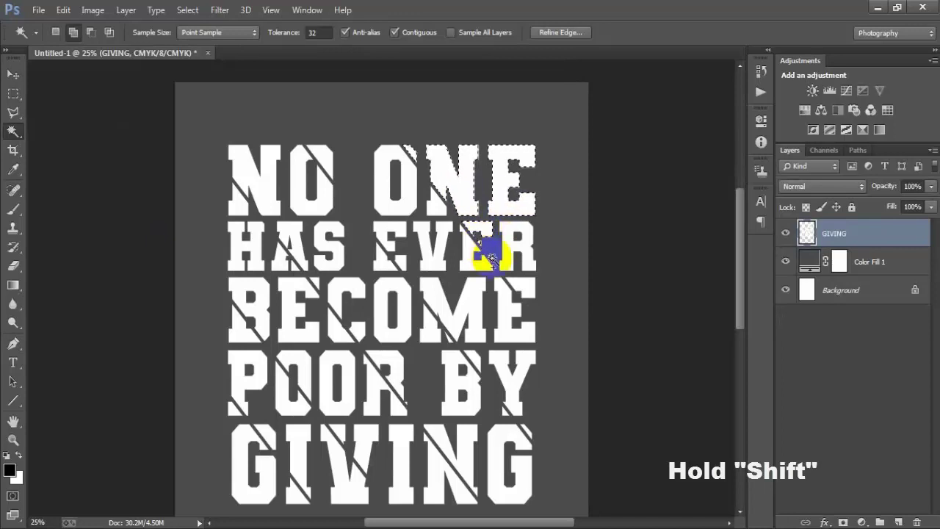
shift+click(510, 254)
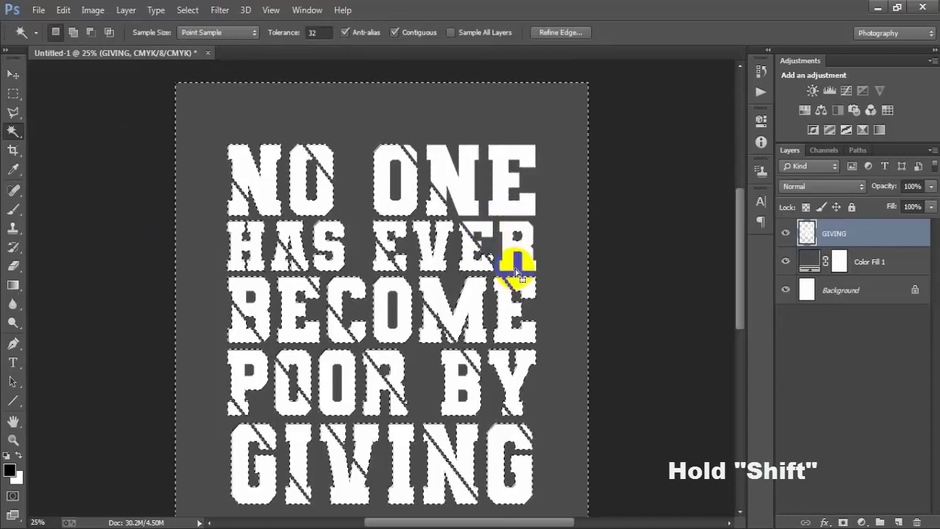
shift+click(487, 236)
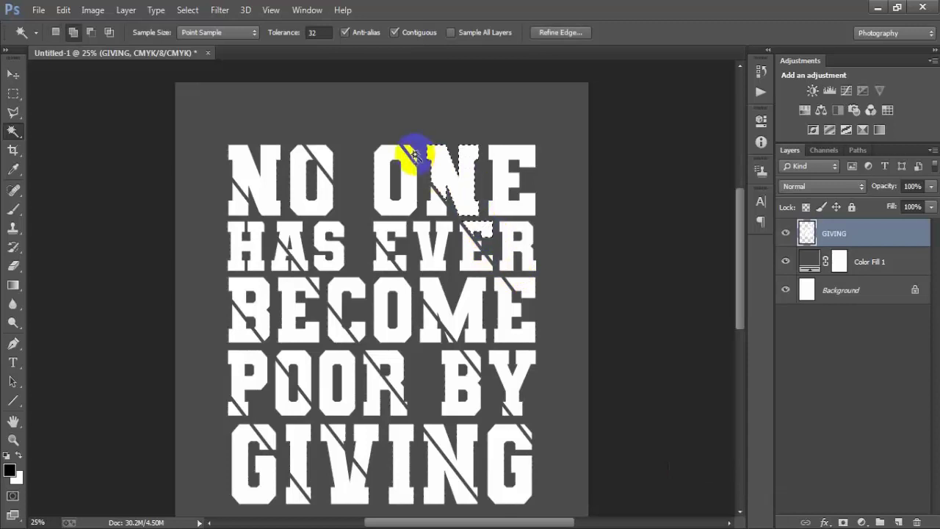
shift+click(500, 167)
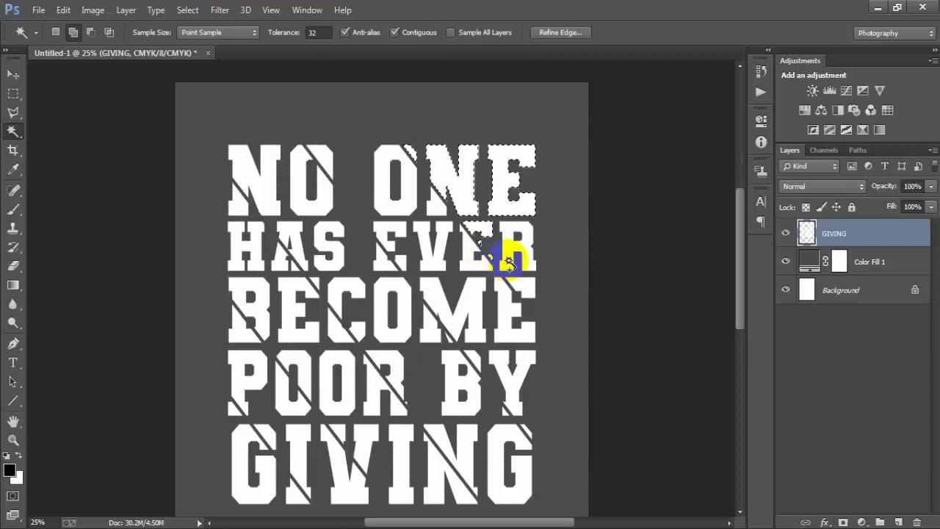
shift+click(522, 286)
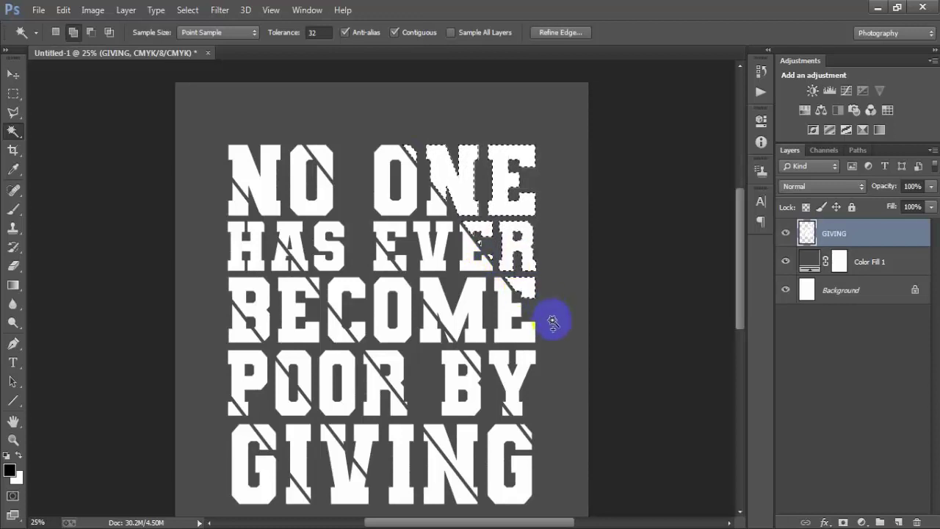
key(ctrl+minus)
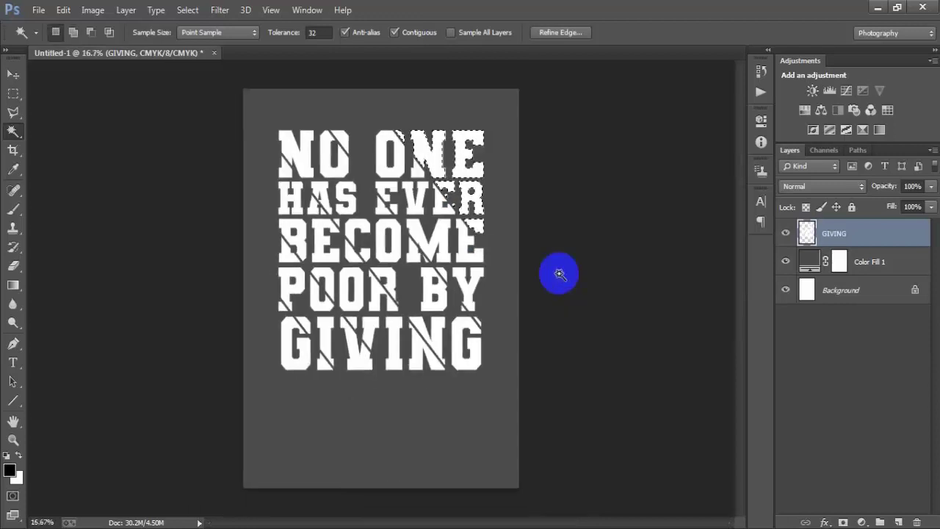
Fill the selected ONE and EVER fragments with blue #306BA1, then deselect.
click(9, 472)
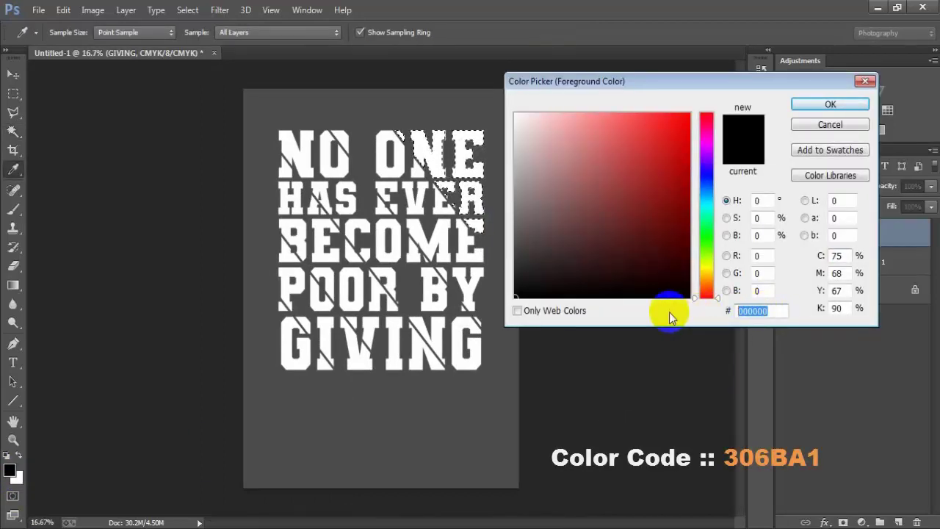
text(46)
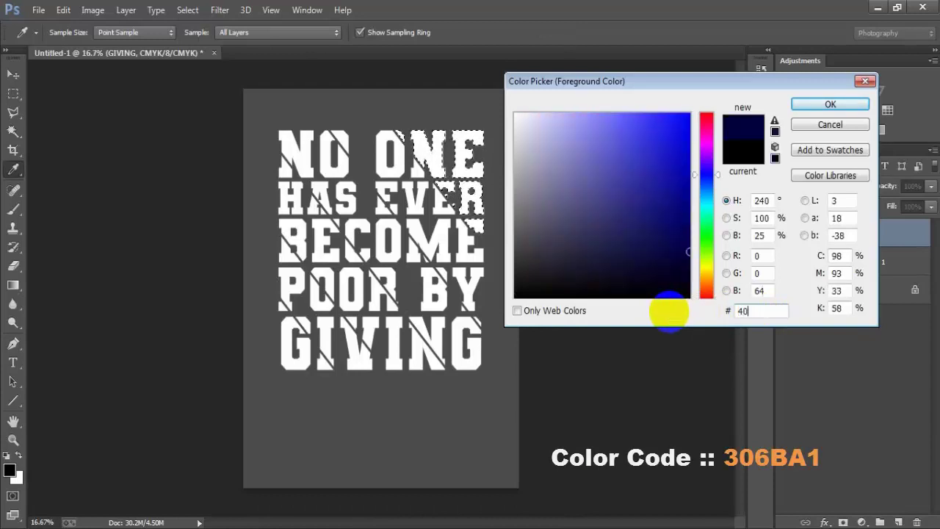
key(BackSpace)
key(BackSpace)
text(30)
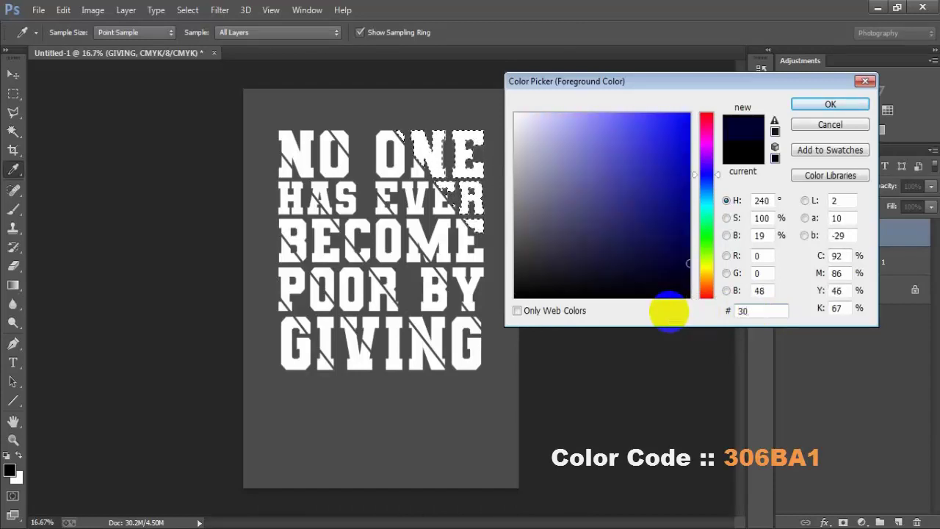
text(6)
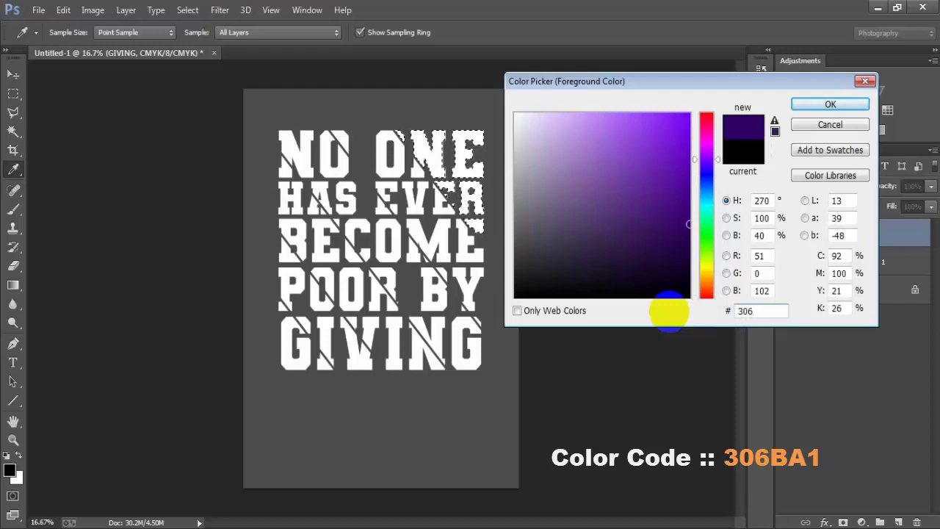
text(BA1)
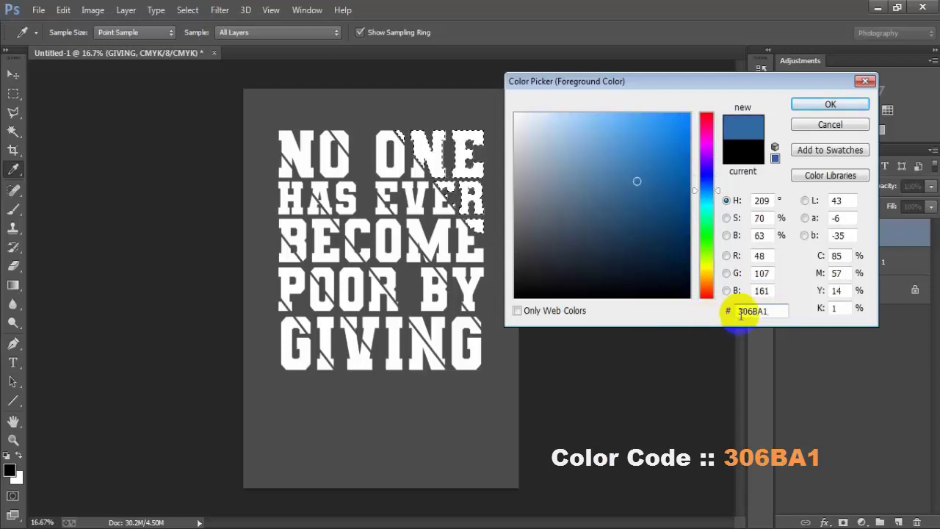
drag(776, 311, 629, 315)
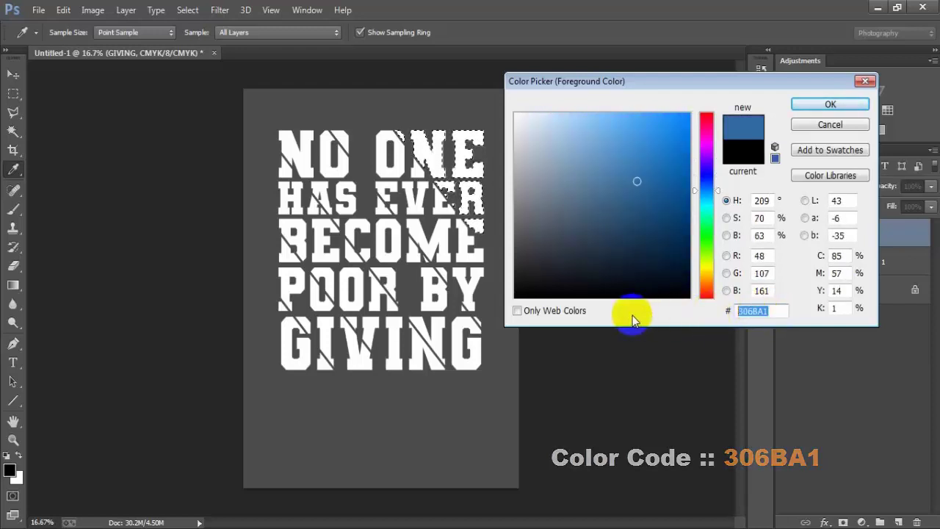
click(808, 105)
key(alt+BackSpace)
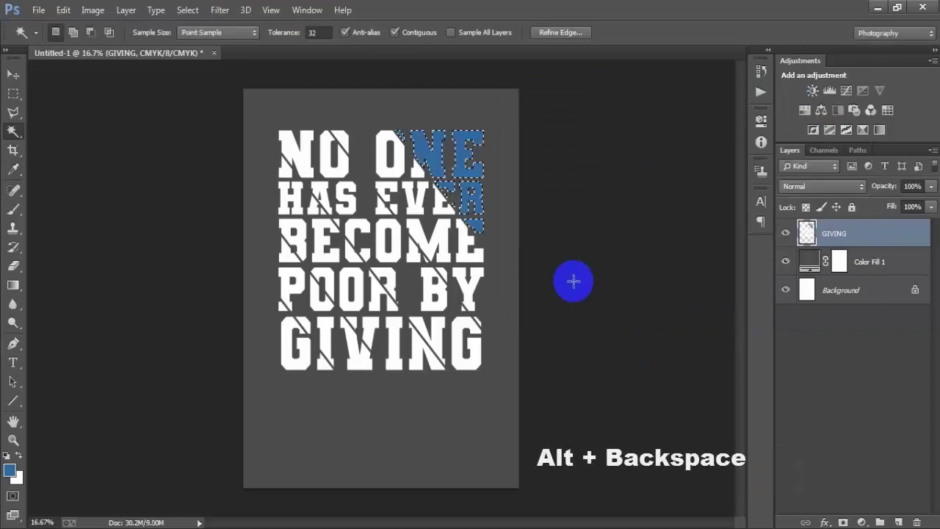
click(573, 280)
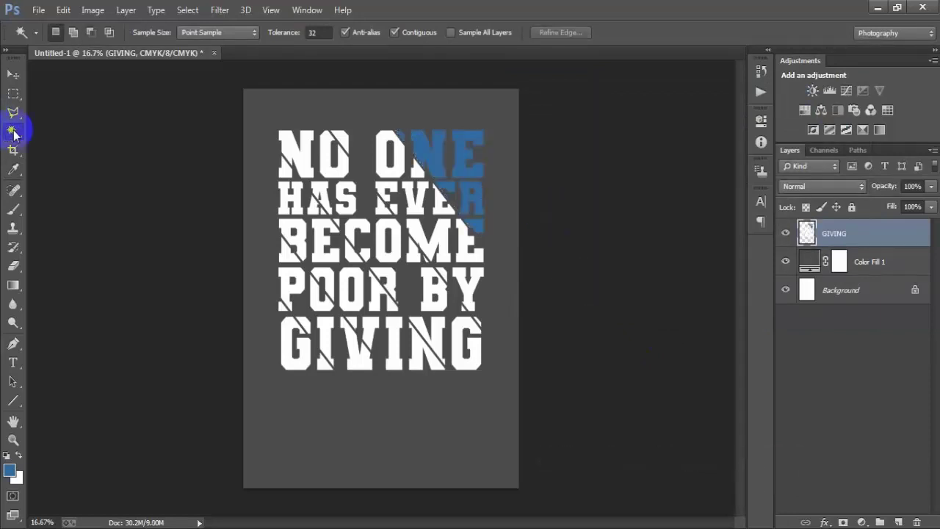
Return to the Magic Wand and zoom in on the lettering.
drag(13, 132, 88, 143)
scroll(435, 227, up, 1)
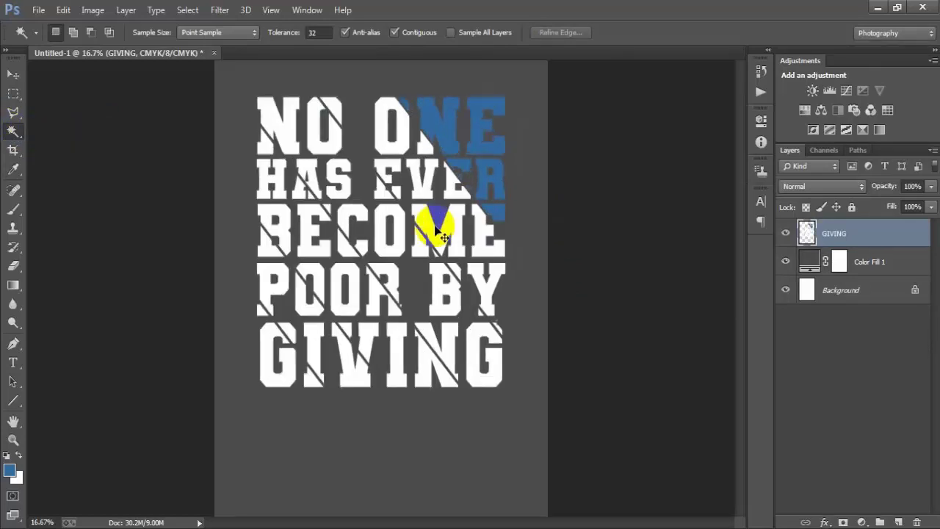
scroll(441, 211, up, 1)
scroll(440, 212, up, 1)
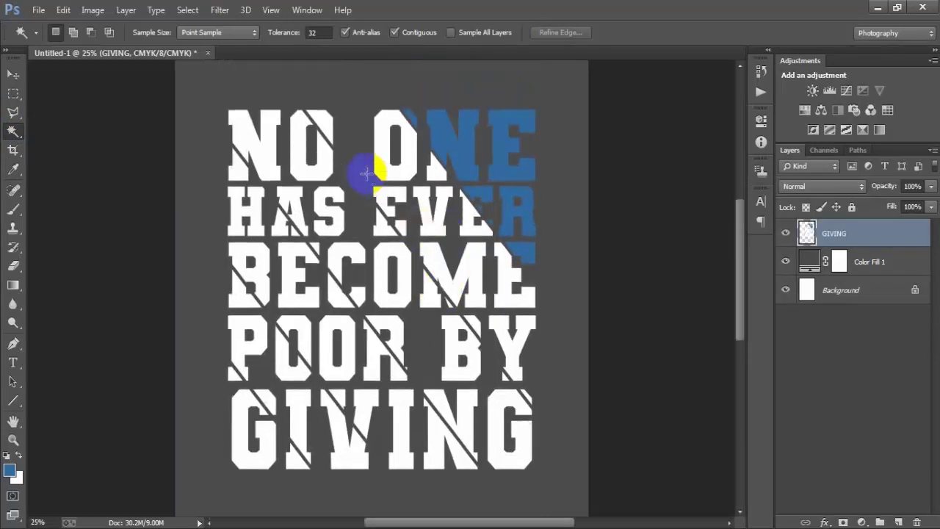
Select the next band of white slices in NO, BECOME and BY.
click(327, 131)
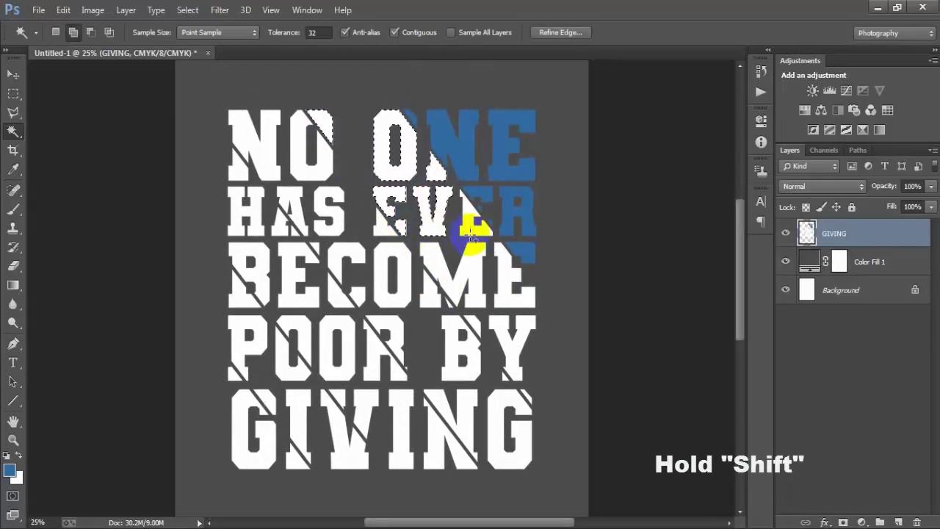
shift+click(436, 265)
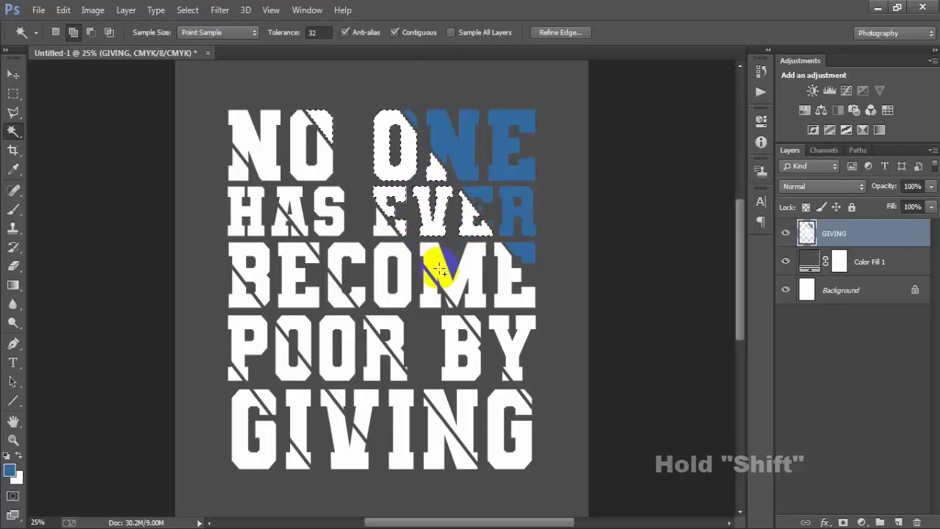
shift+click(505, 301)
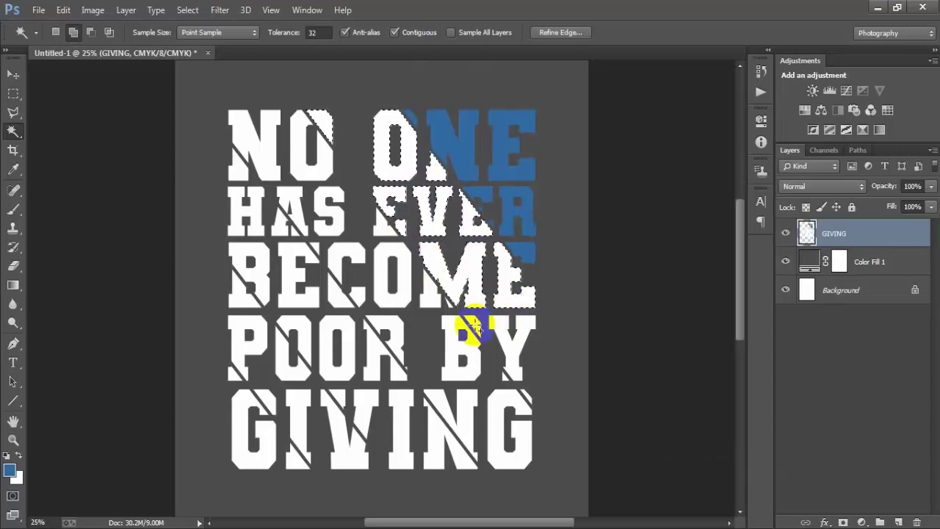
shift+click(510, 341)
shift+click(514, 373)
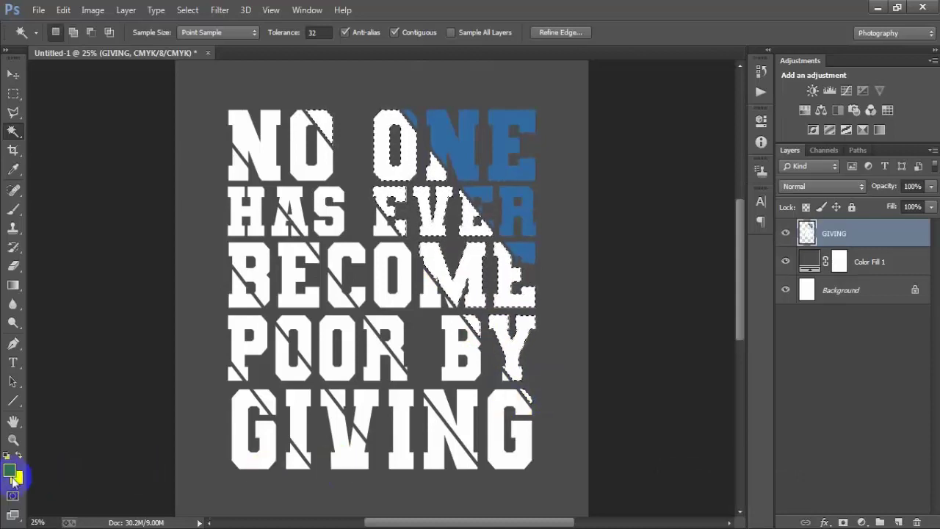
shift+click(234, 219)
key(ctrl+minus)
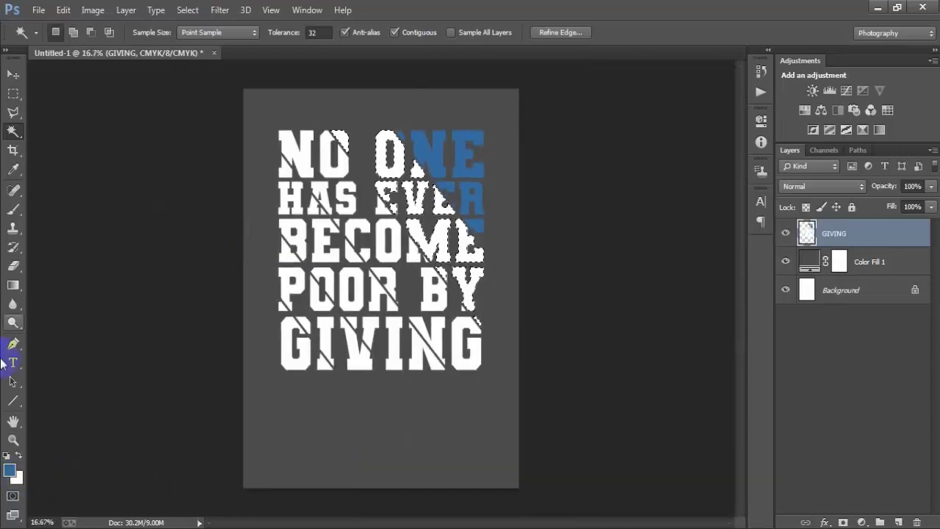
Fill the selected slices with light blue #96CDFF, then deselect.
click(9, 470)
drag(775, 314, 735, 312)
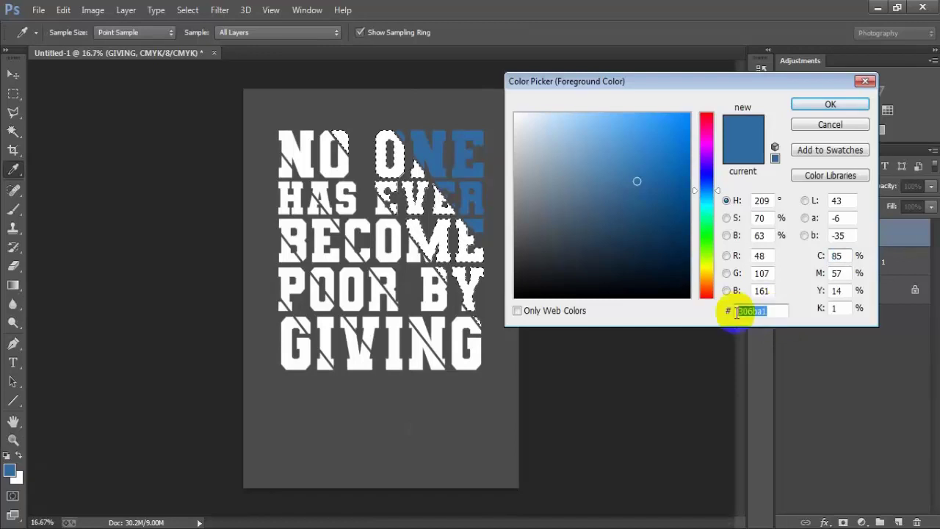
text(9)
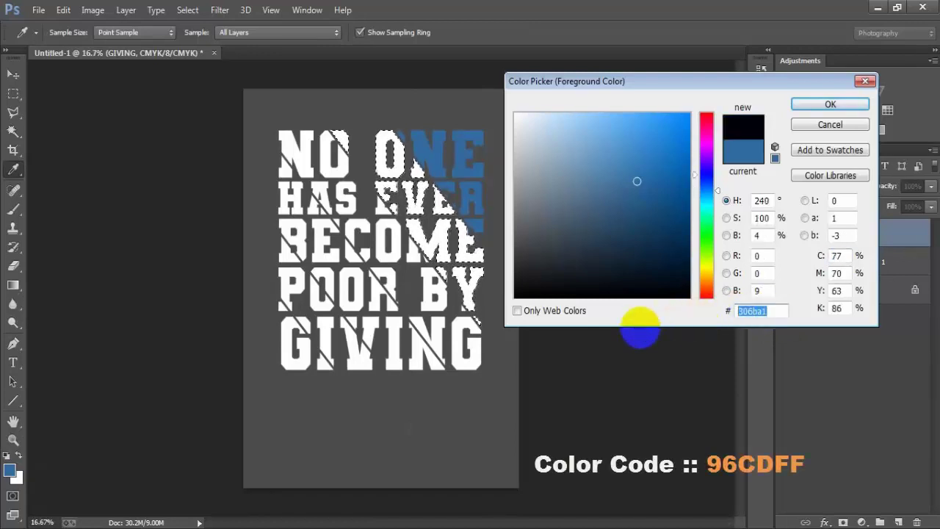
text(6C)
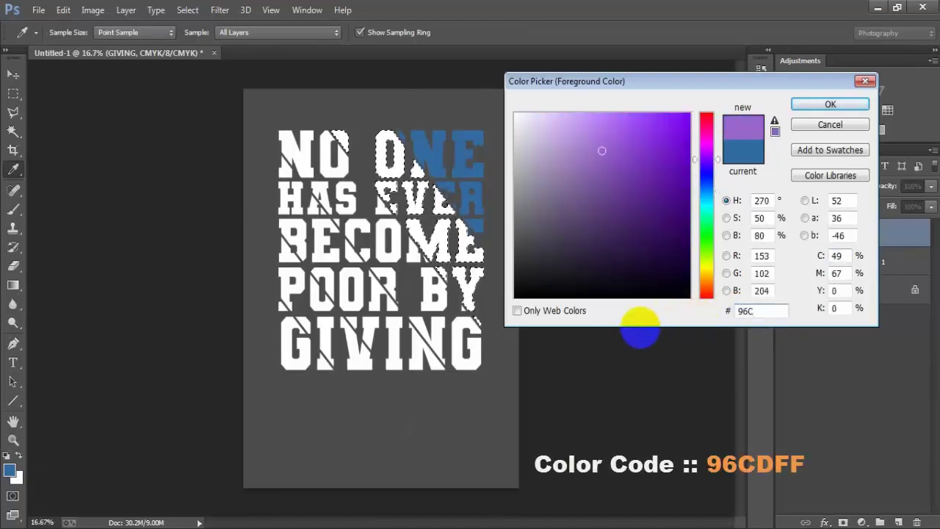
text(DFF)
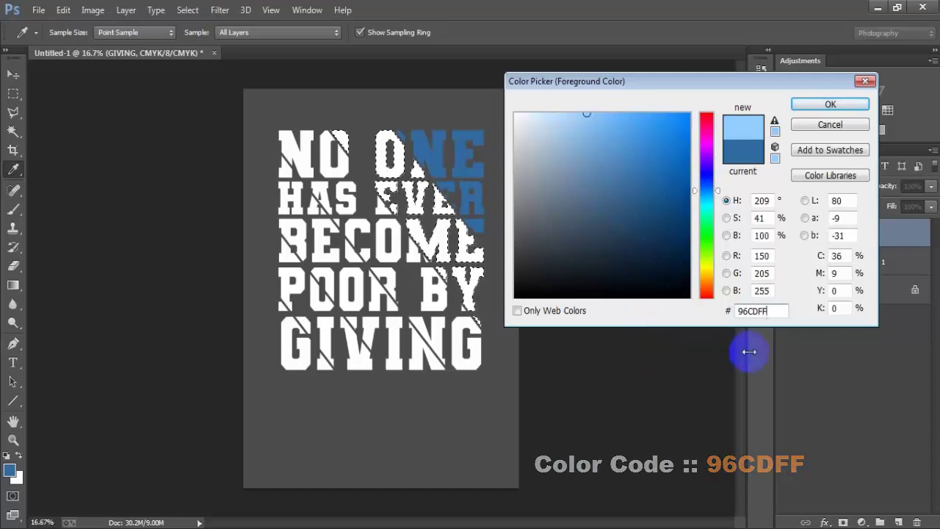
drag(780, 311, 693, 314)
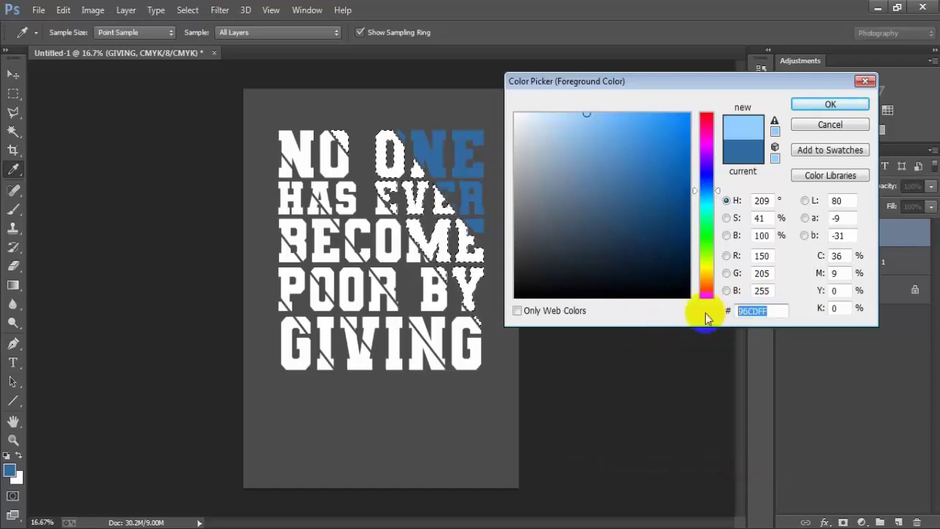
click(807, 104)
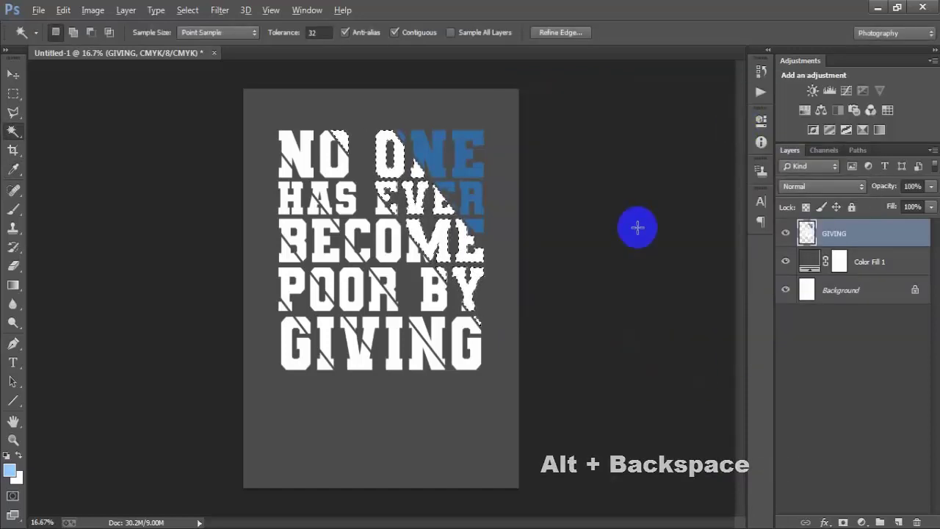
key(alt+BackSpace)
key(ctrl+d)
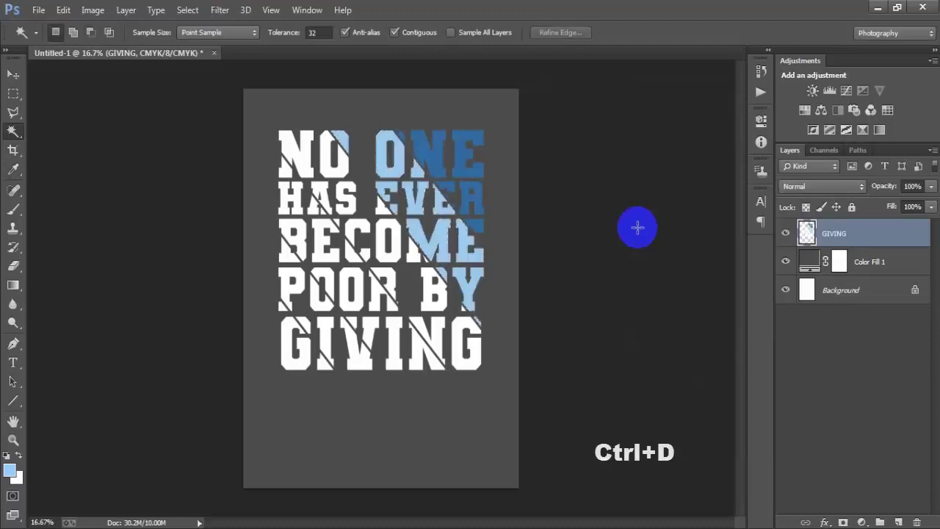
Add the white slices in POOR's R, GIVING's G and beside BY to the selection.
key(ctrl+plus)
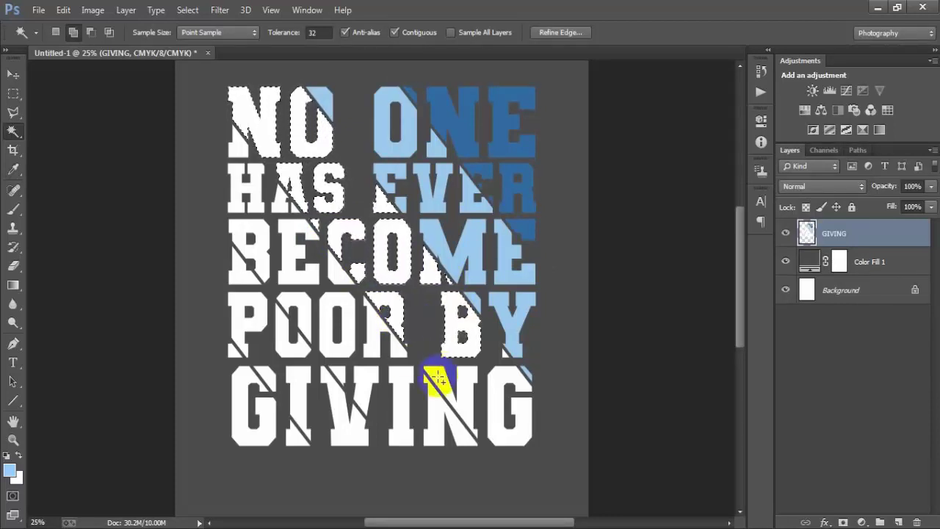
click(400, 345)
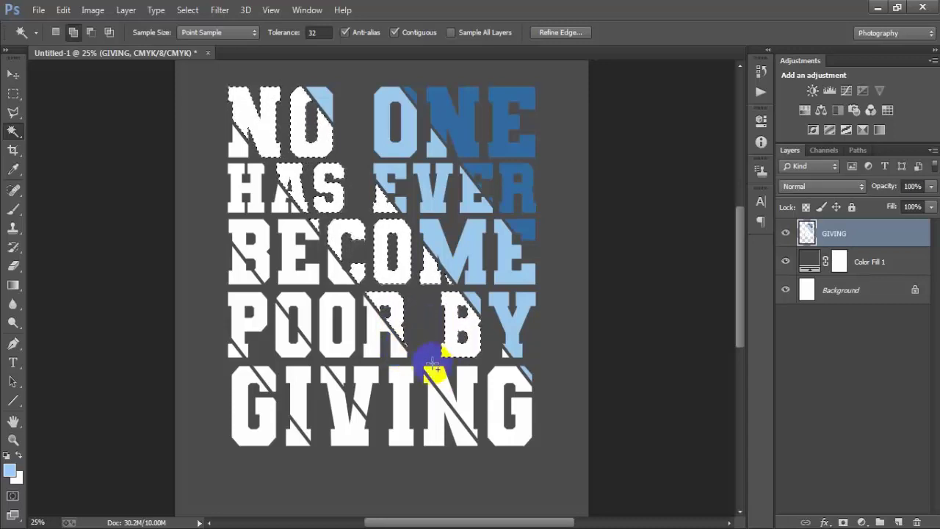
click(506, 431)
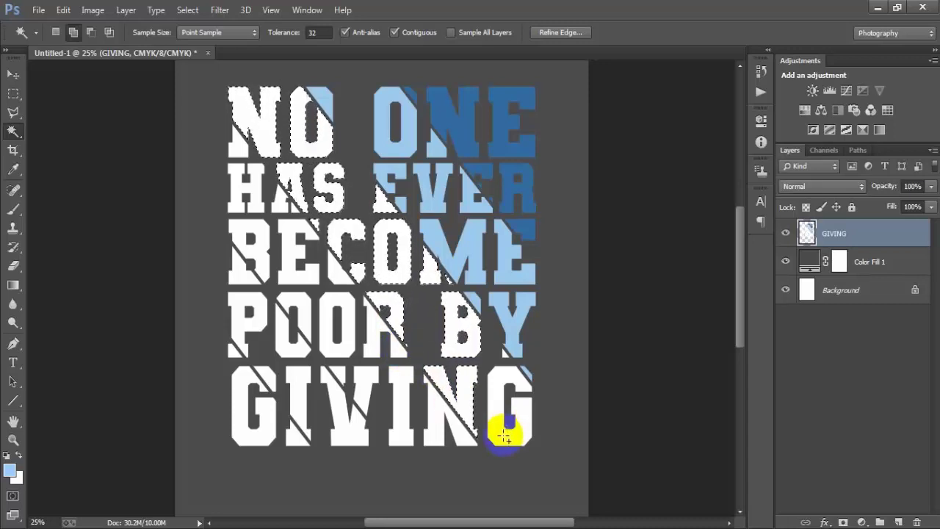
click(504, 354)
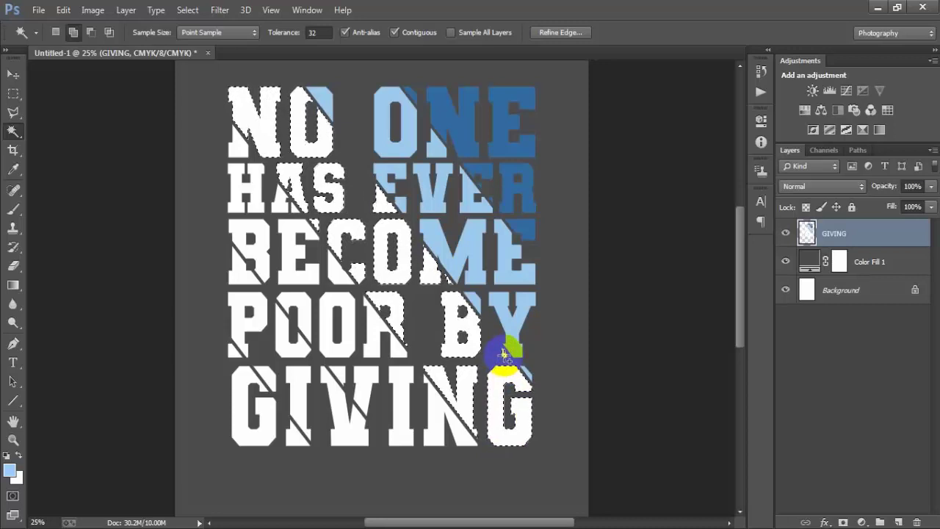
key(ctrl+minus)
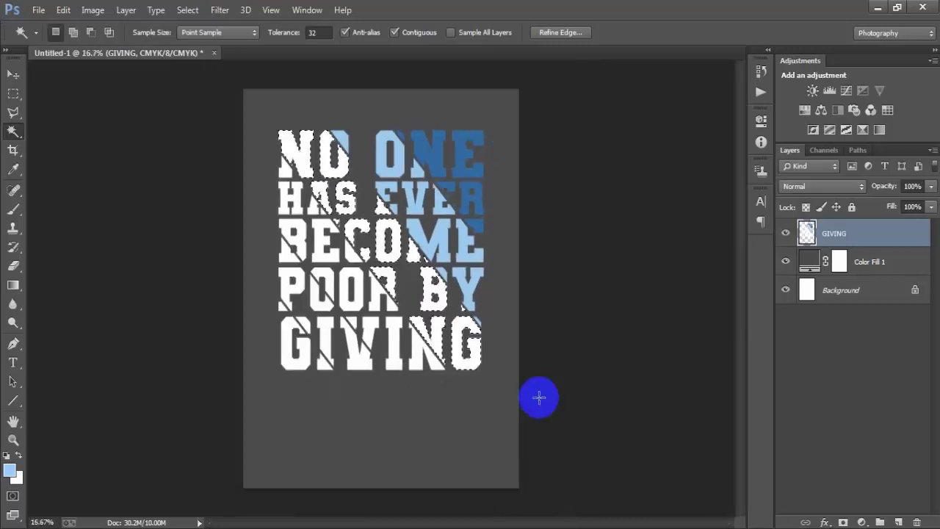
Fill the selected slices with teal #2BA1A0, then deselect.
click(10, 470)
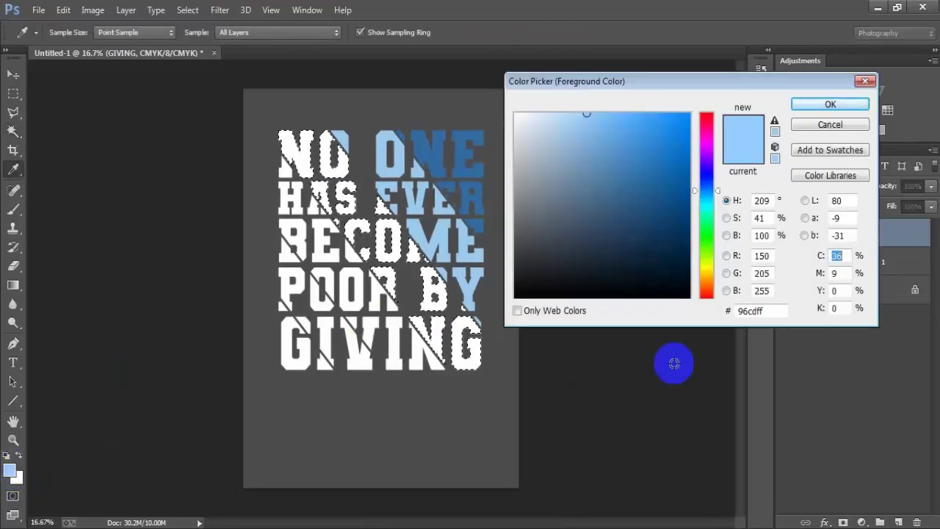
drag(778, 311, 726, 314)
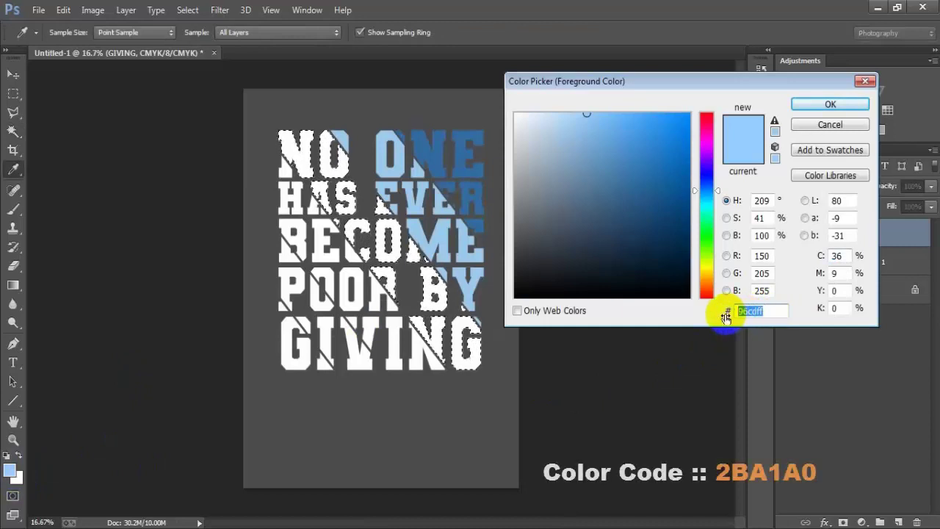
text(2B)
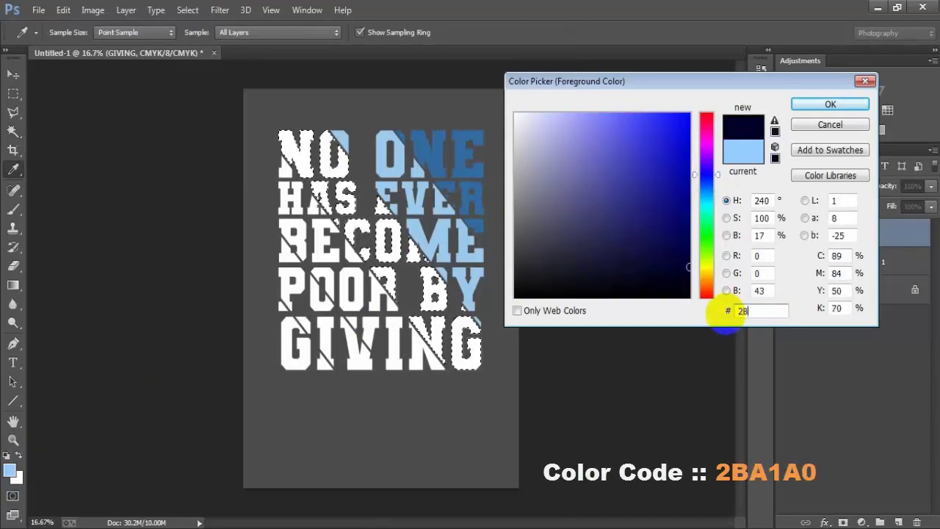
text(A1)
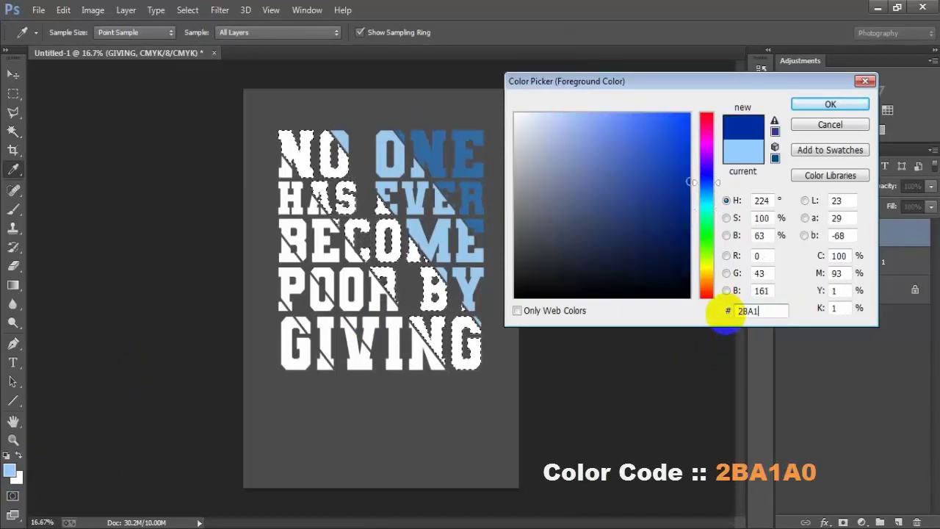
text(A0)
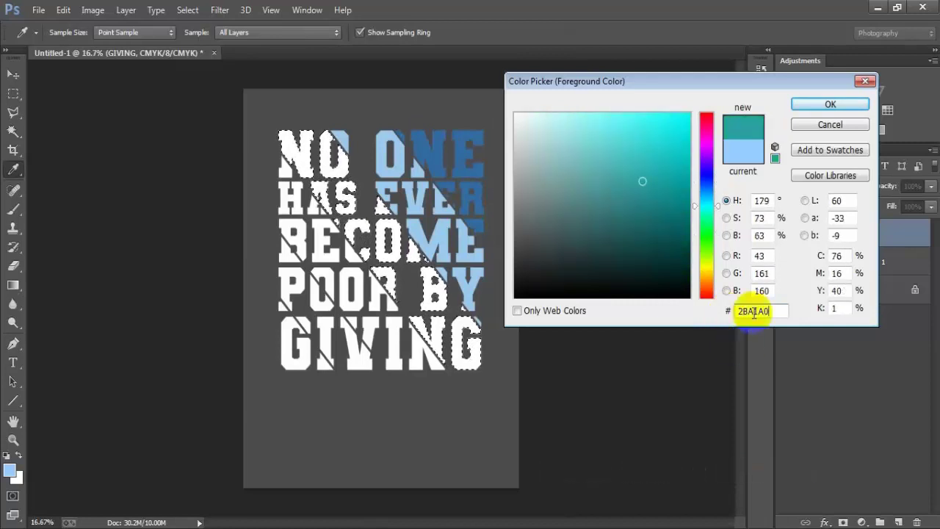
drag(773, 312, 721, 311)
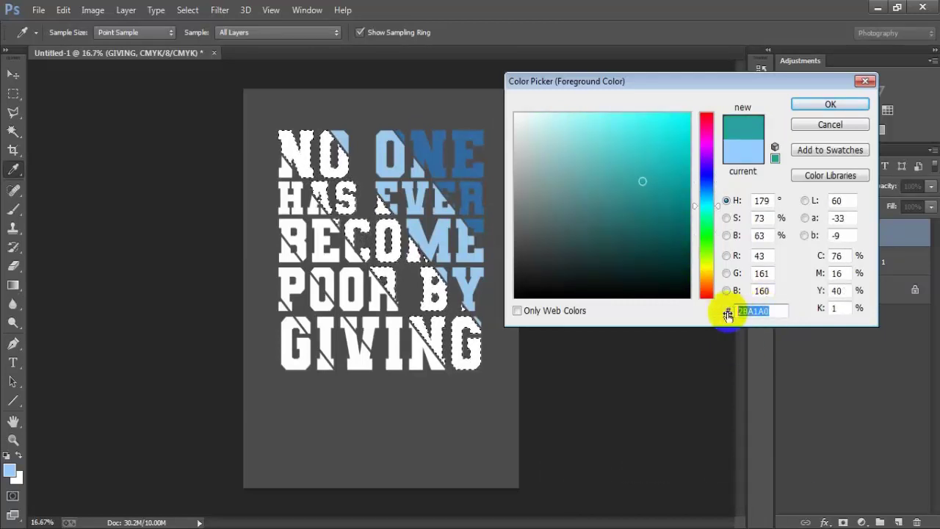
click(816, 107)
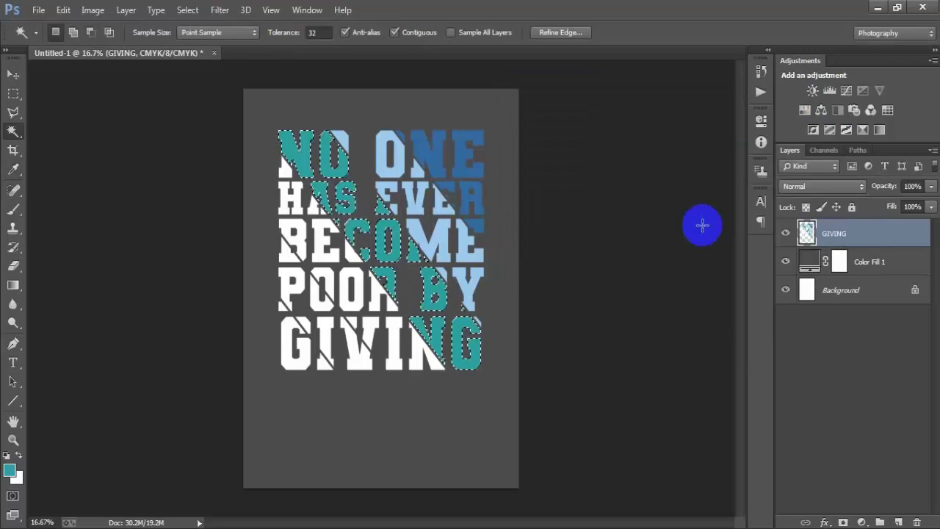
key(ctrl+d)
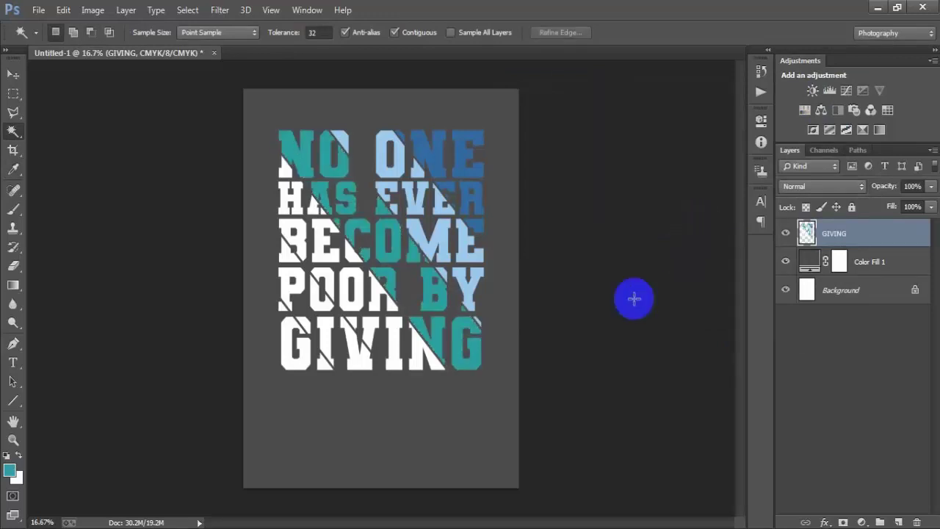
Select the white slices beside NO, in POOR's O's and in GIVING's V, I and N.
key(ctrl+plus)
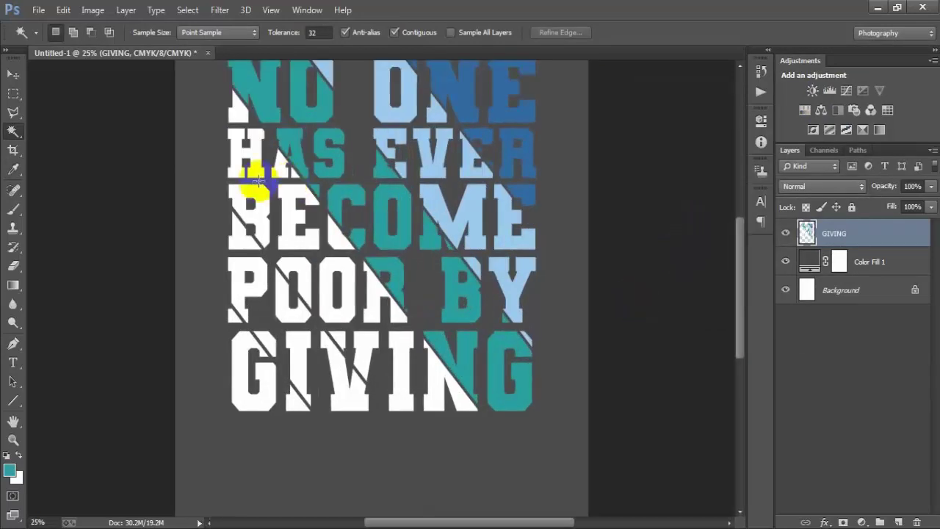
click(239, 110)
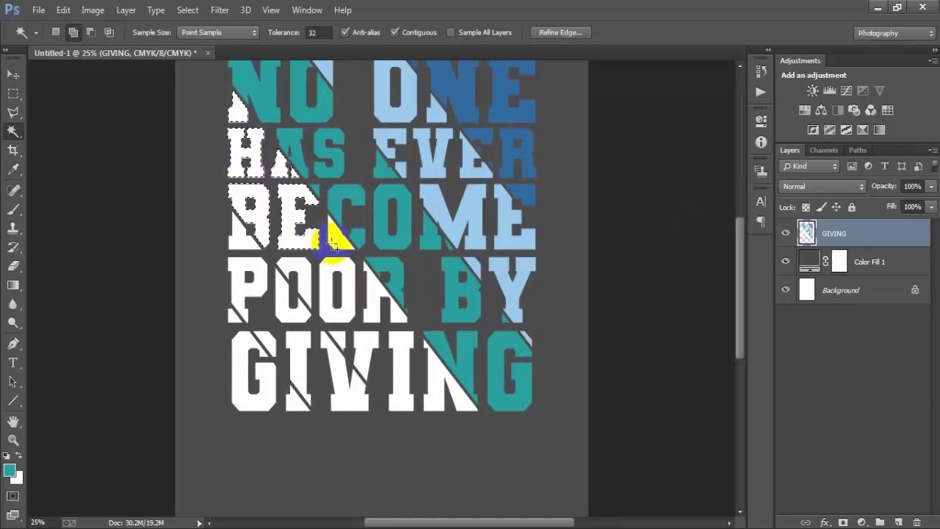
click(302, 272)
click(323, 294)
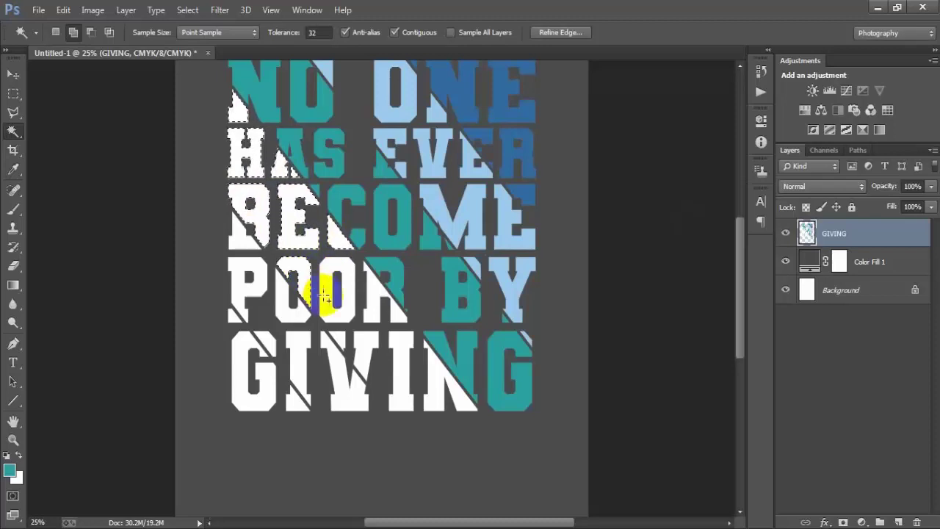
click(369, 315)
click(345, 347)
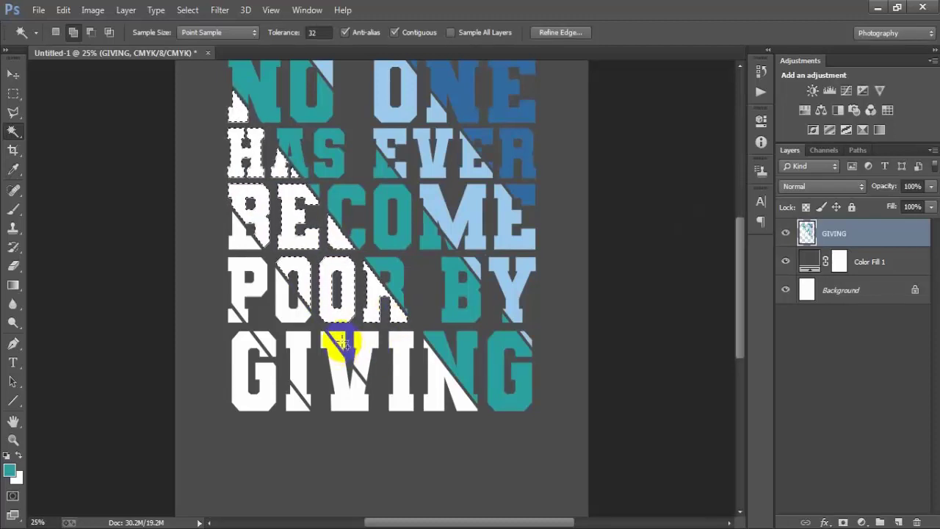
click(397, 362)
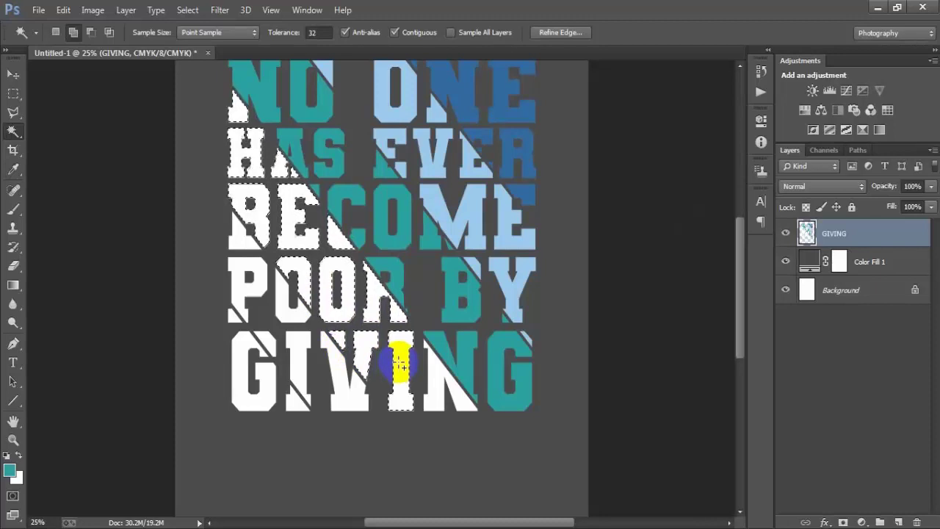
click(432, 385)
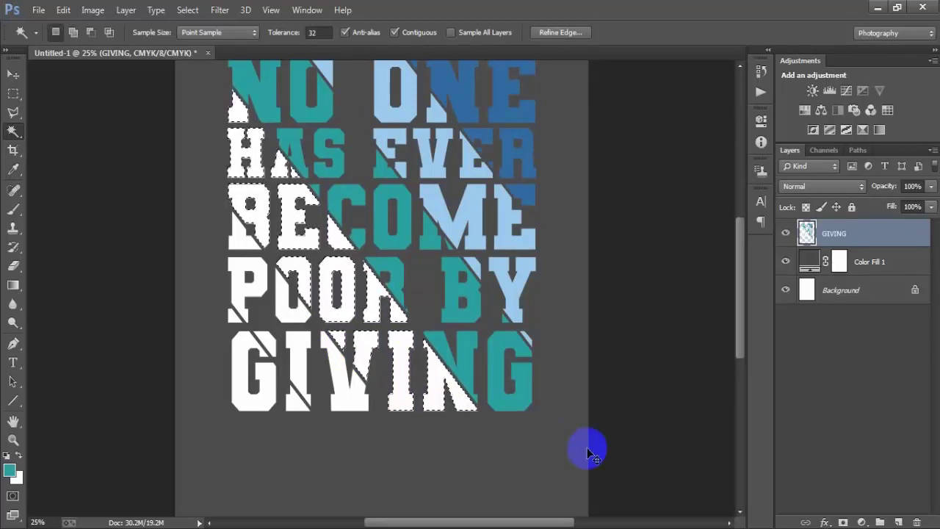
key(ctrl+minus)
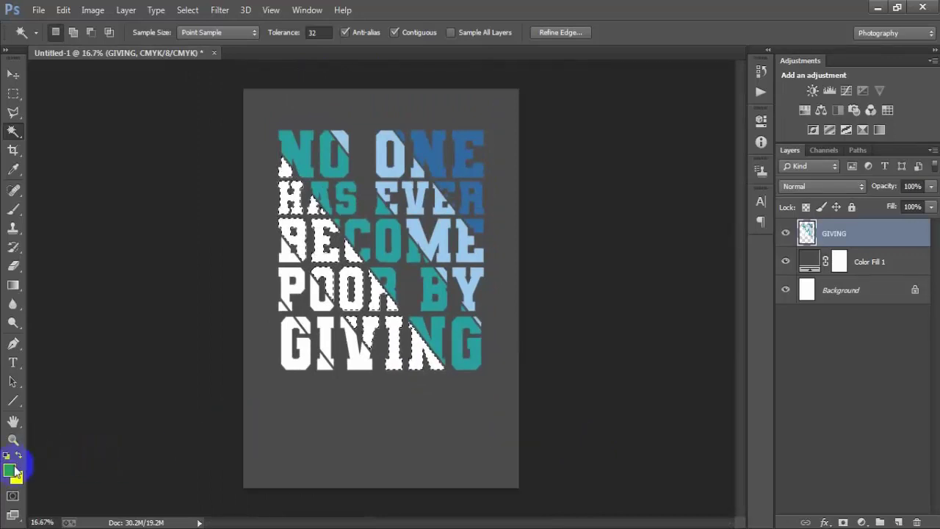
Fill the selected slices with golden yellow #FCB812, then deselect.
click(10, 470)
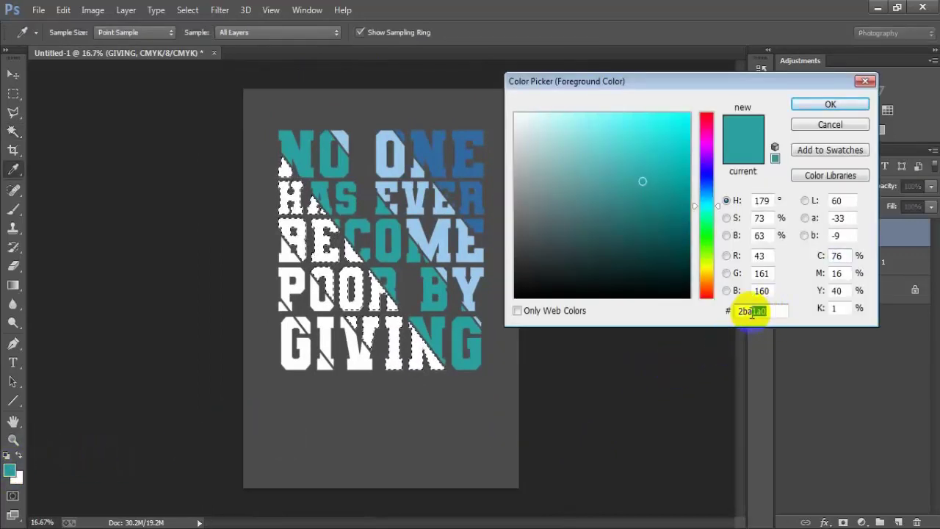
drag(783, 312, 720, 314)
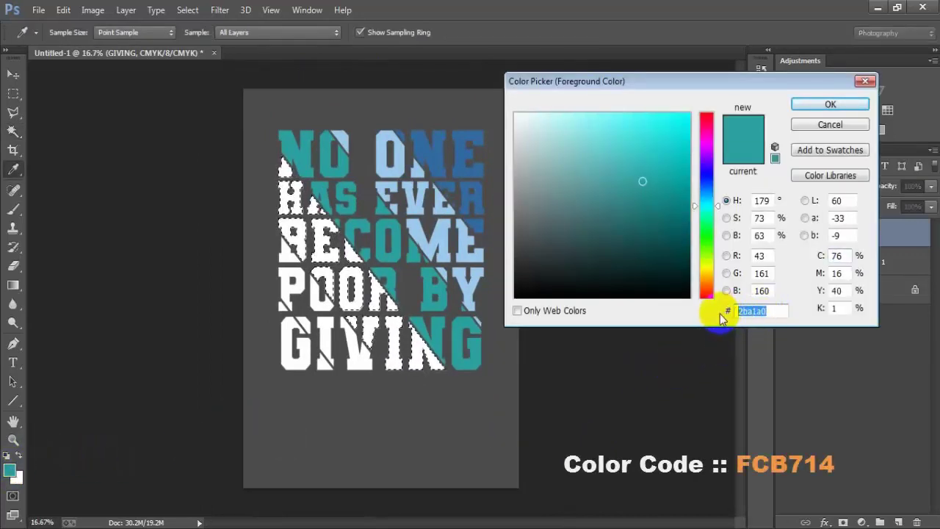
text(FCB)
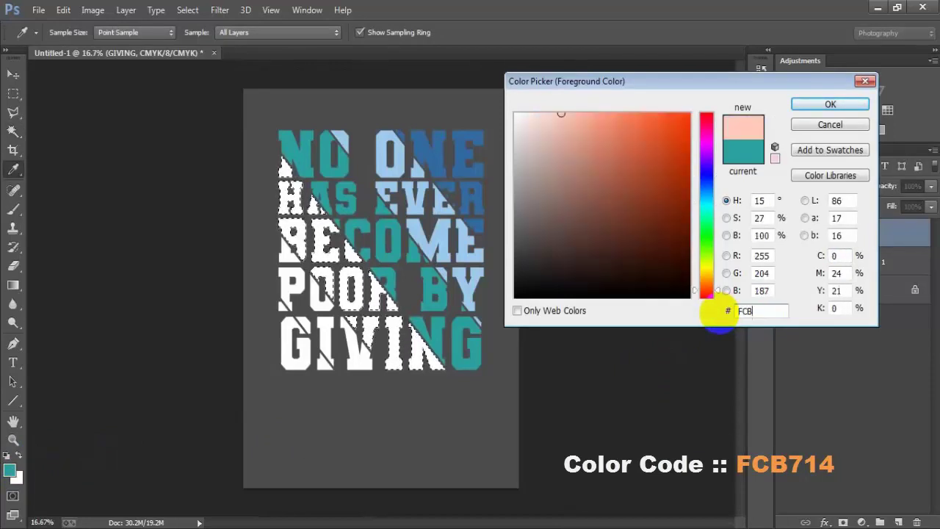
text(812)
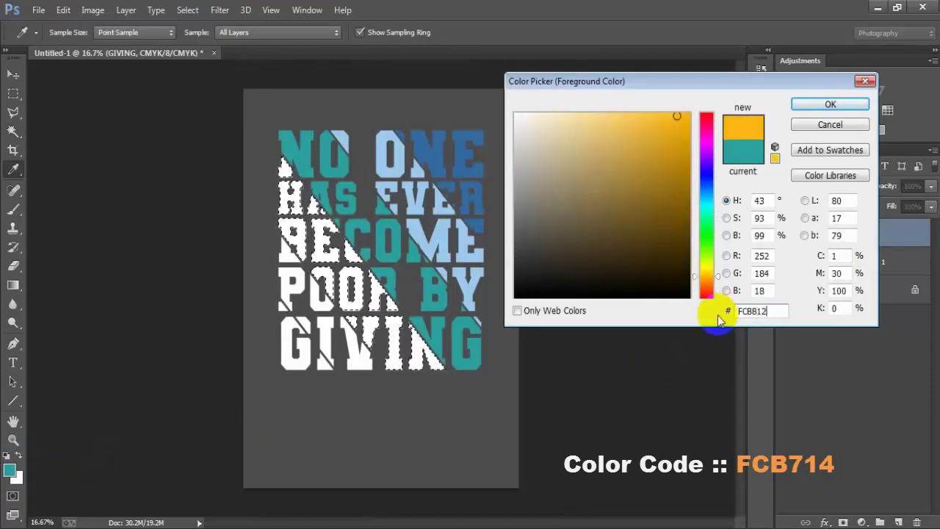
drag(764, 311, 737, 311)
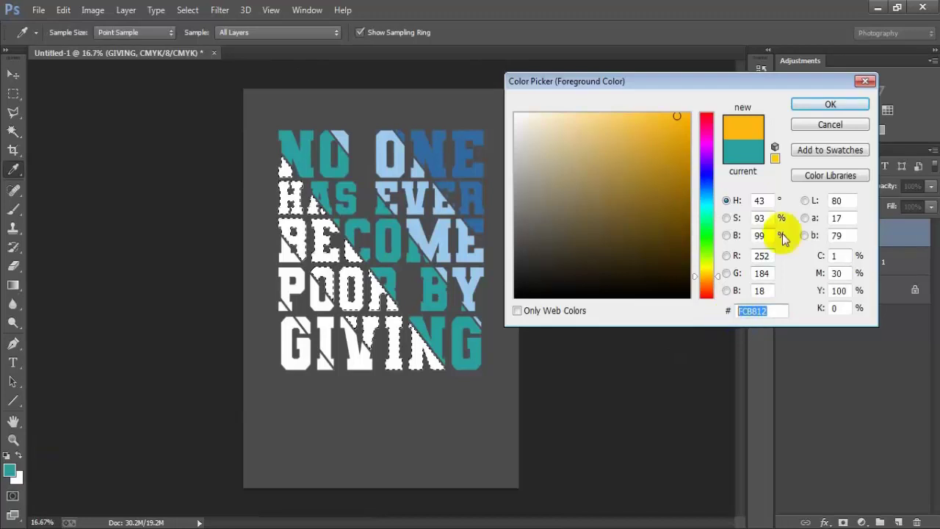
click(829, 104)
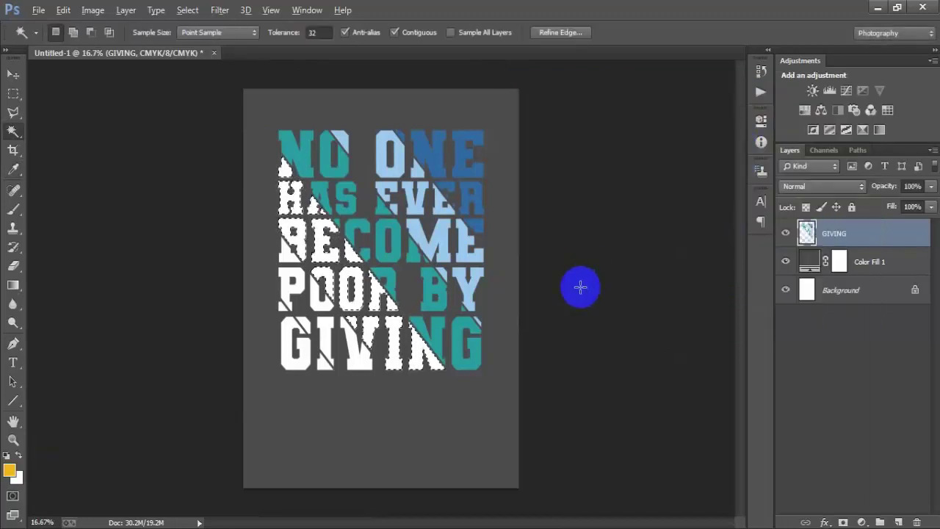
click(580, 292)
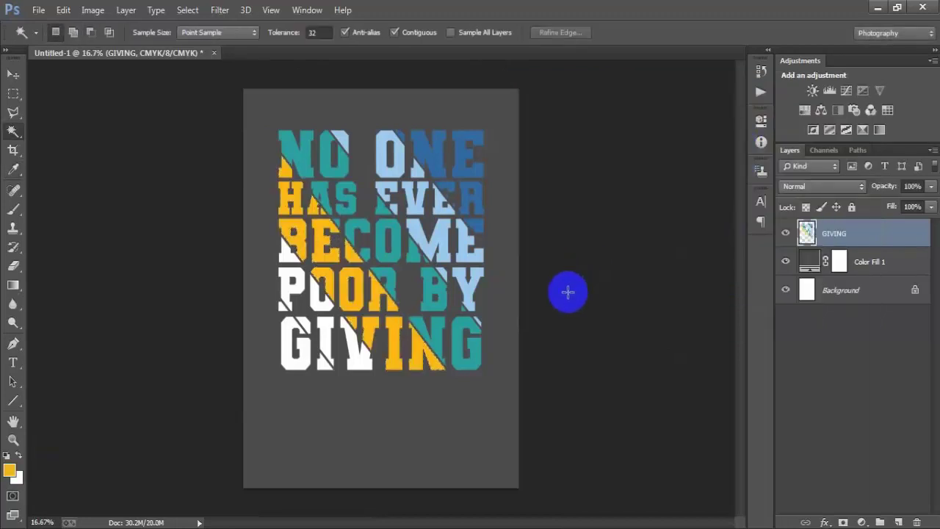
Select the white slices of BECOME, POOR's P and GIVING's G, I and V.
key(ctrl+plus)
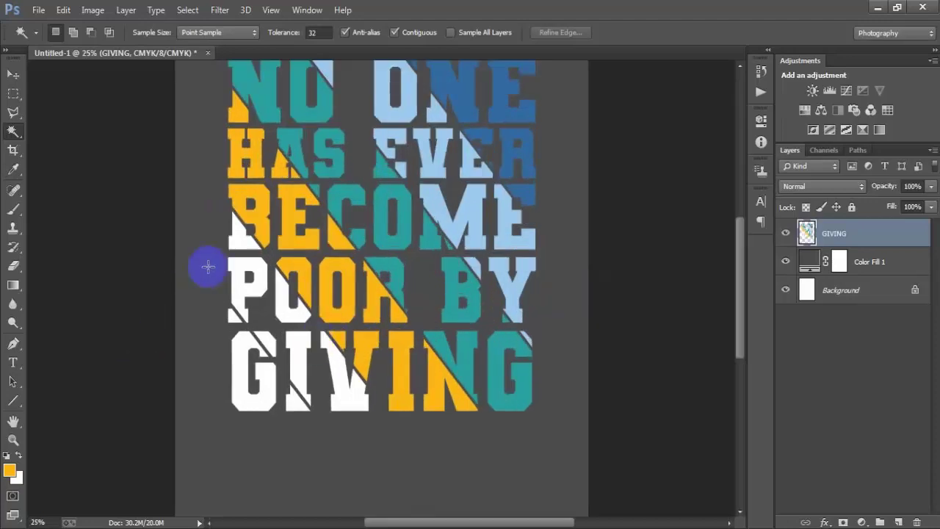
click(238, 240)
shift+click(235, 287)
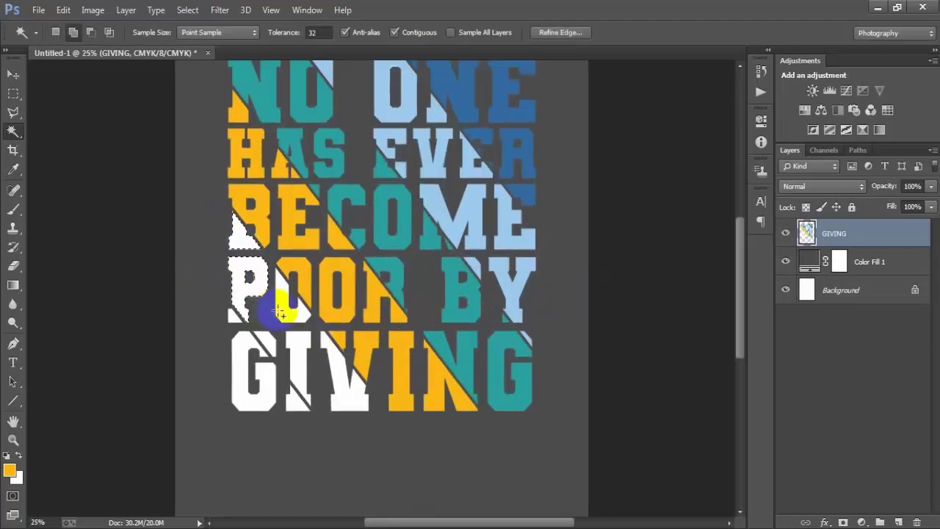
shift+click(262, 338)
shift+click(304, 397)
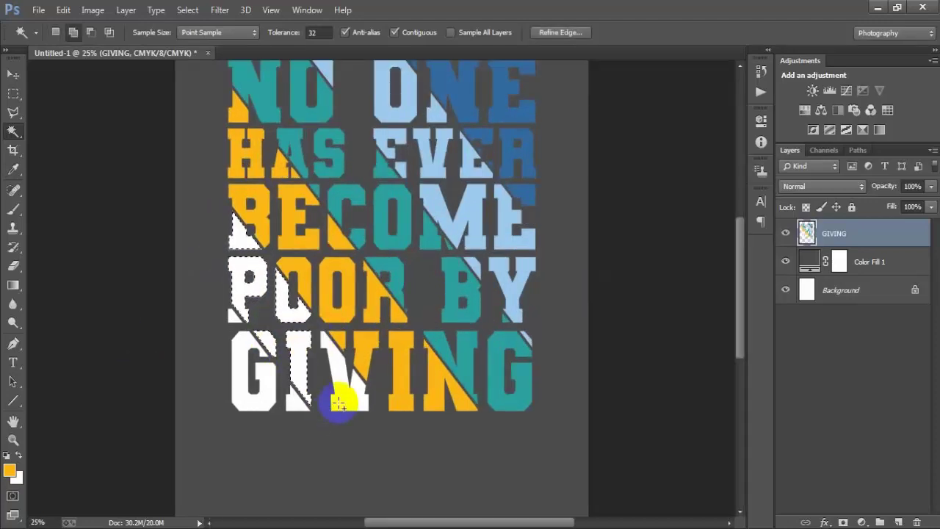
shift+click(352, 403)
key(ctrl+minus)
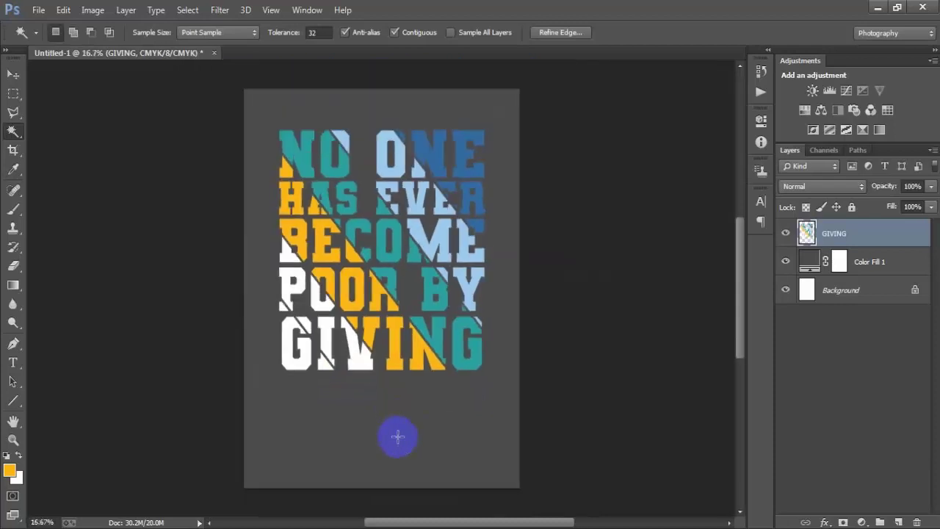
Fill the selected slices with red #EF3812, then deselect.
click(12, 471)
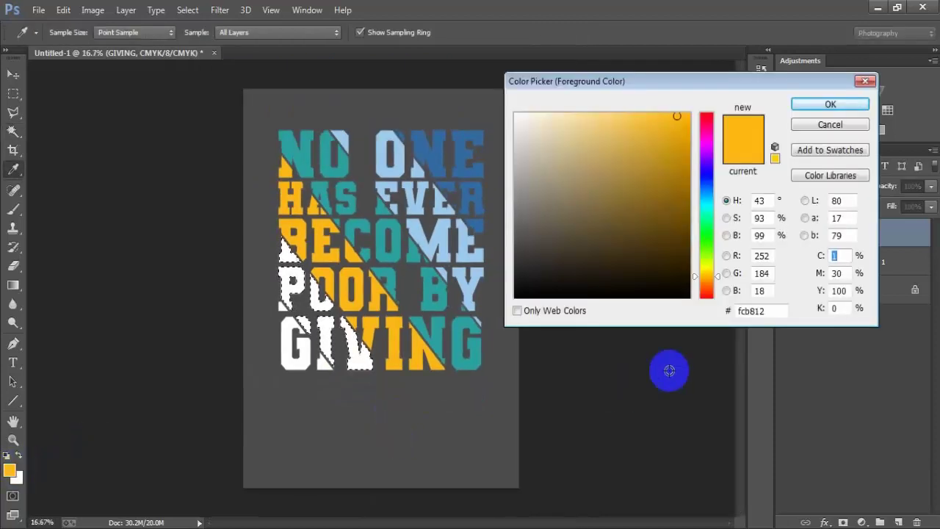
drag(767, 311, 690, 311)
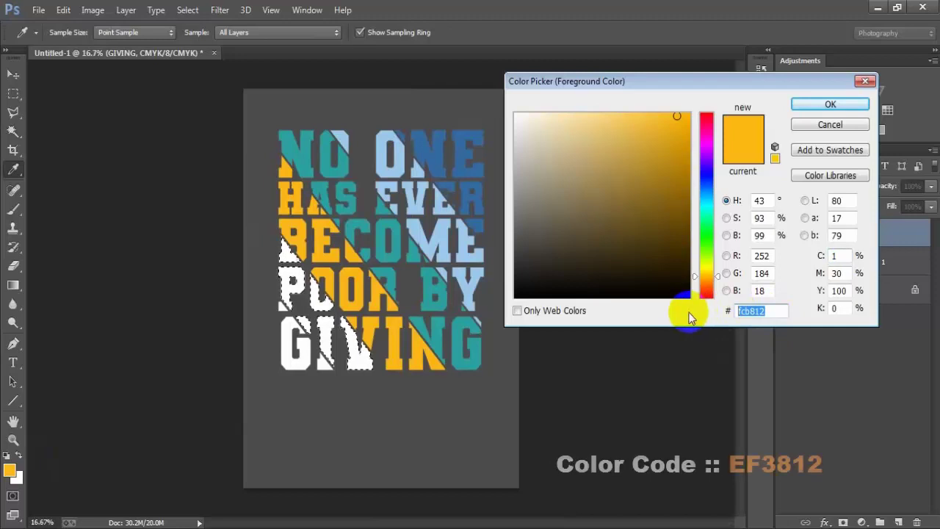
text(E)
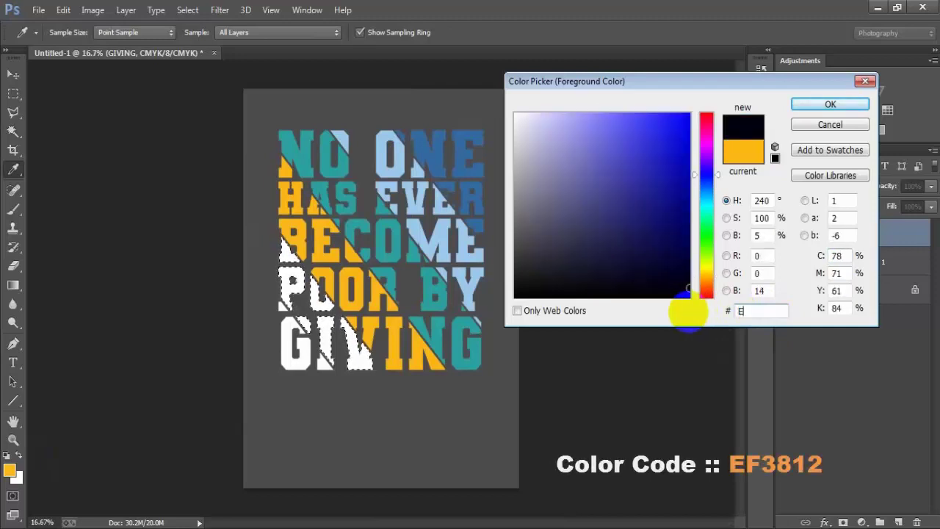
text(F3)
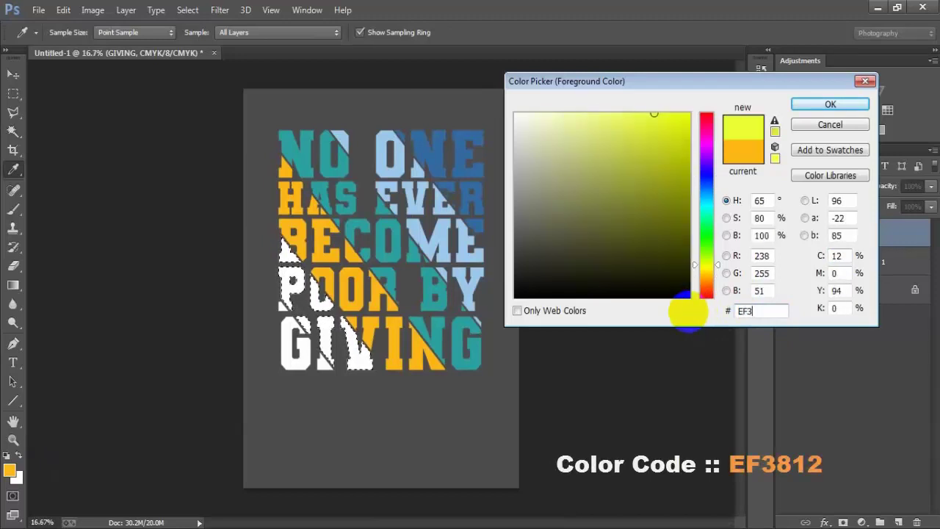
text(81)
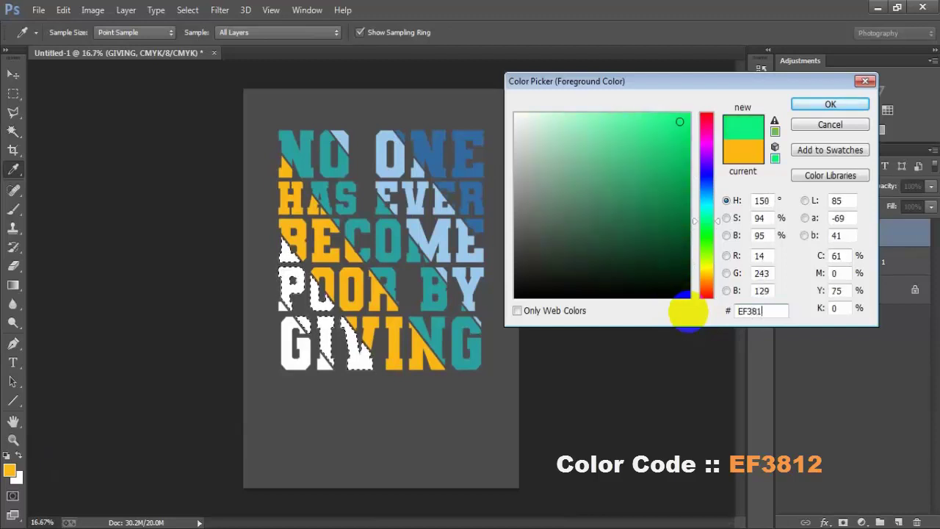
text(2)
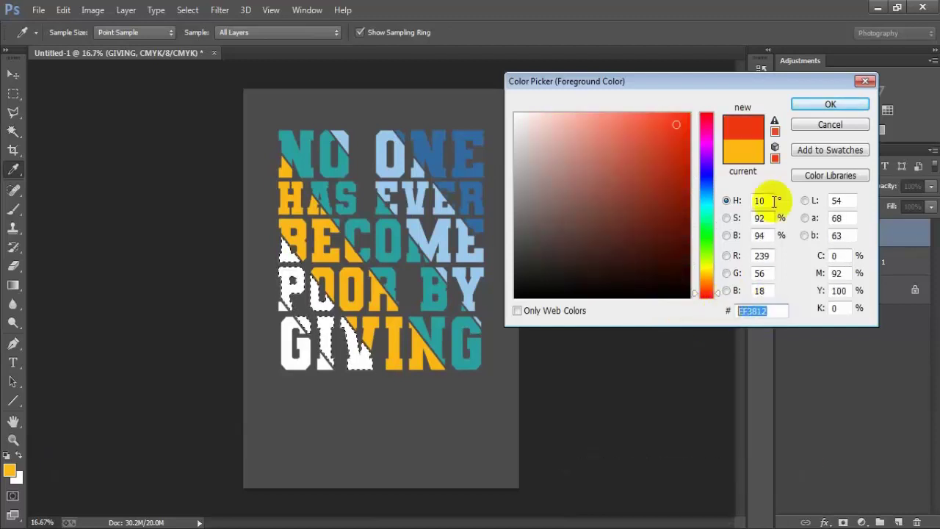
click(808, 105)
key(w)
key(alt+BackSpace)
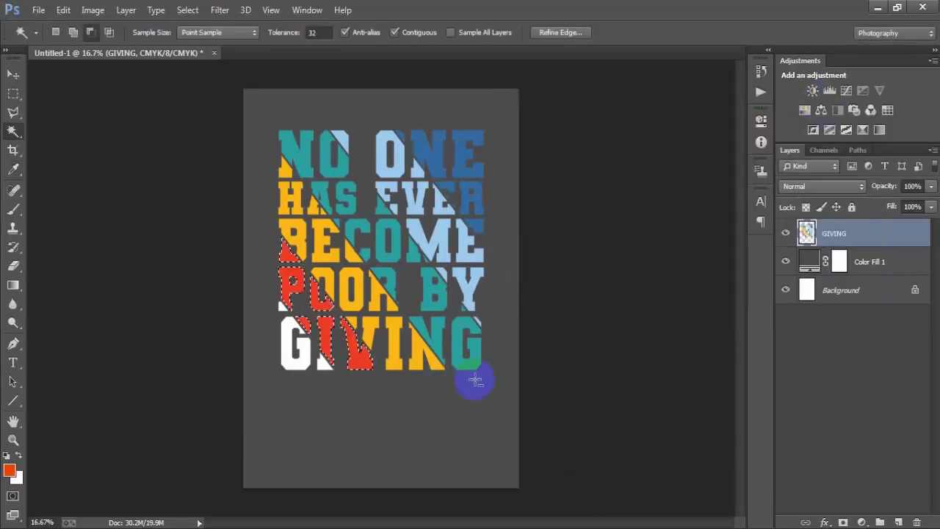
key(ctrl+d)
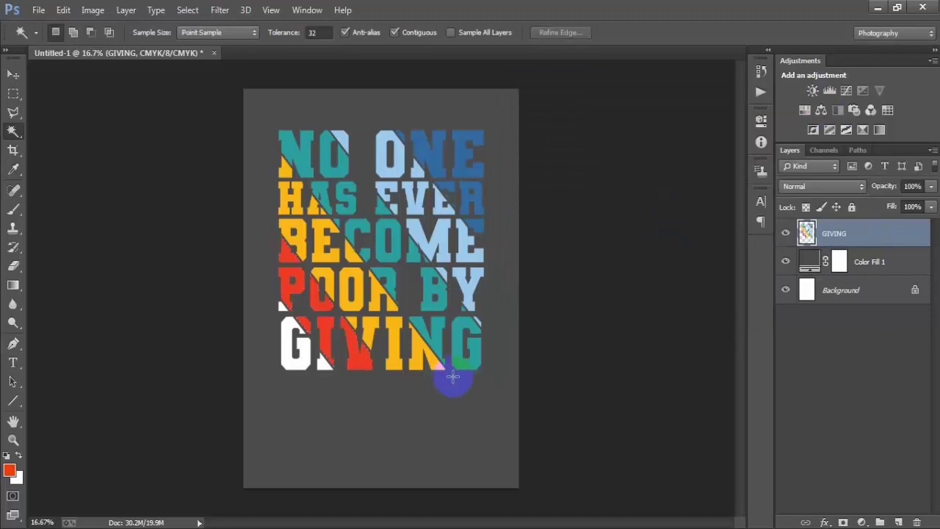
key(ctrl+plus)
Select the last white slices around the G of GIVING.
click(230, 318)
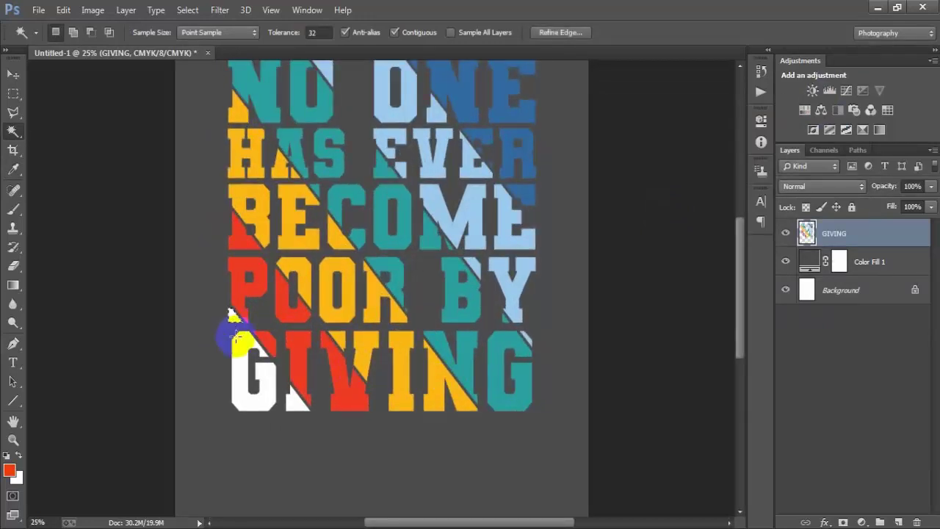
shift+click(242, 388)
shift+click(297, 402)
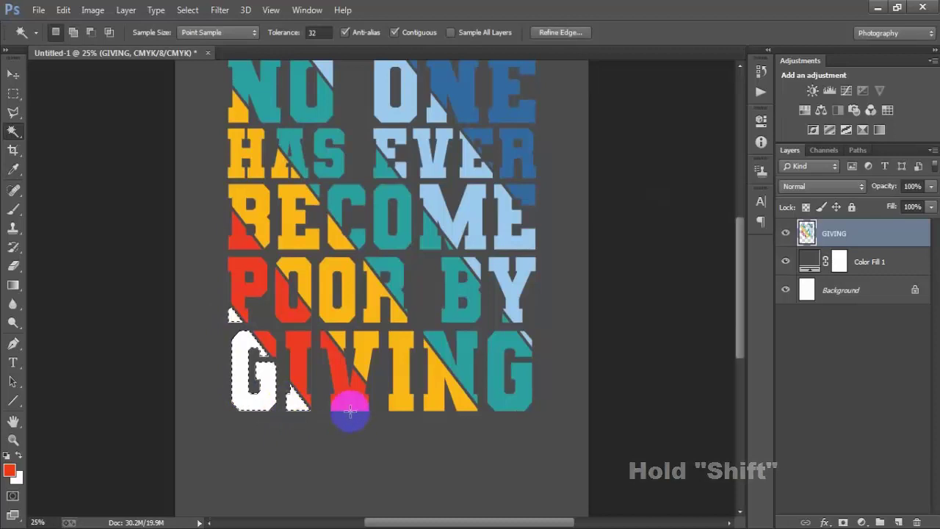
key(ctrl+minus)
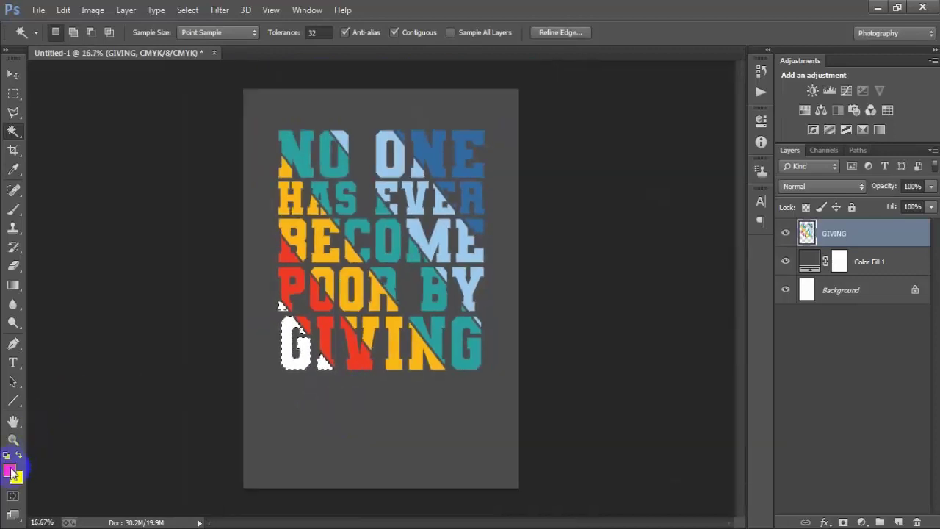
Fill the remaining slices with crimson #B11131, then deselect.
click(10, 470)
drag(764, 311, 741, 311)
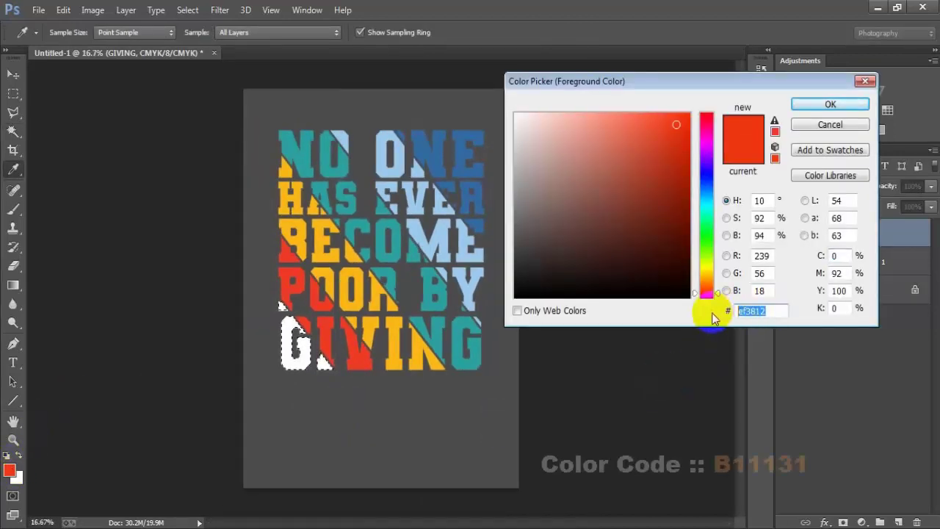
text(B1)
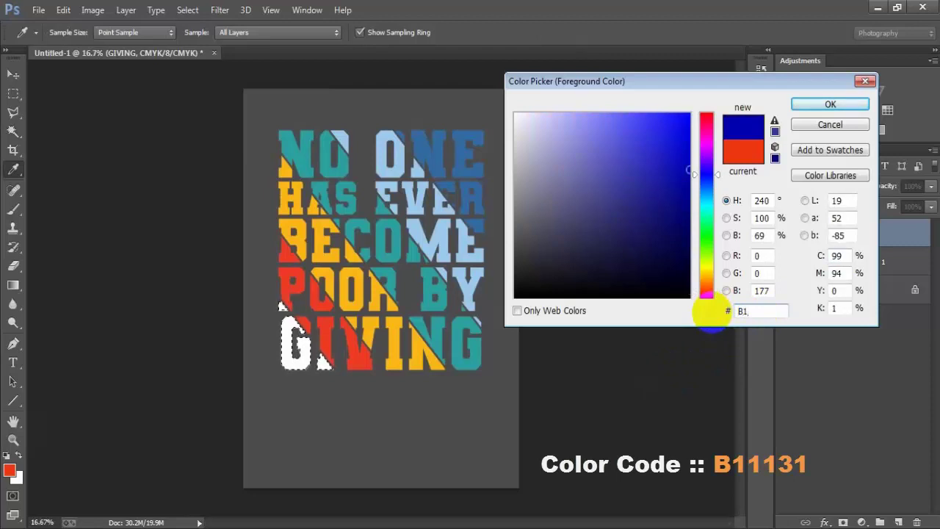
text(113)
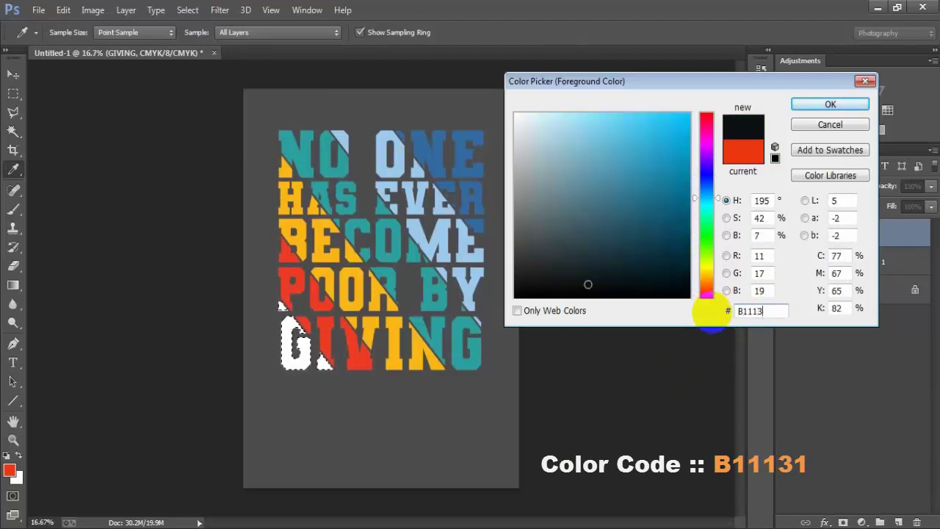
text(1)
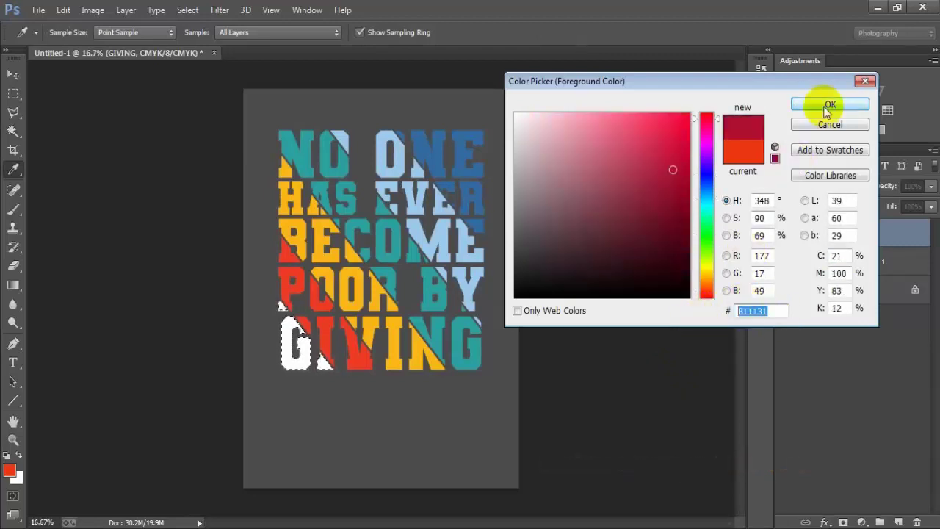
click(830, 104)
key(w)
key(alt+BackSpace)
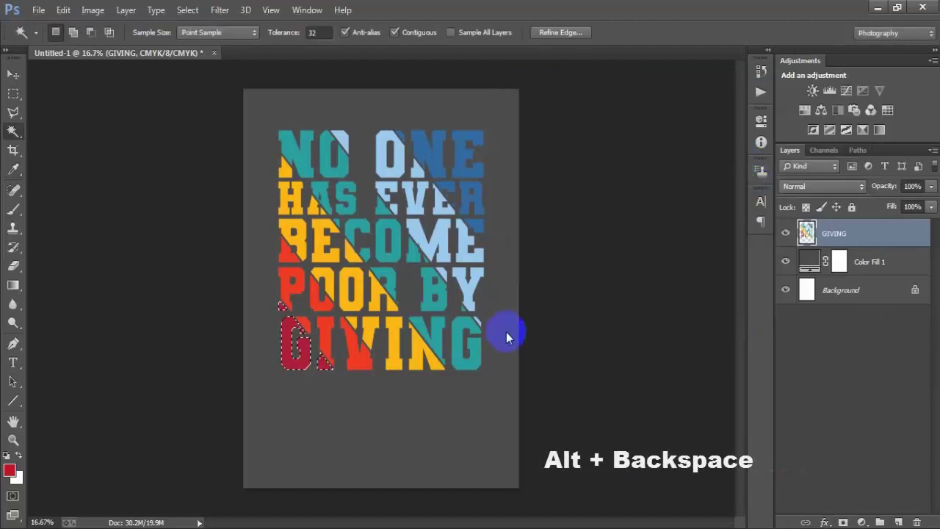
key(ctrl+d)
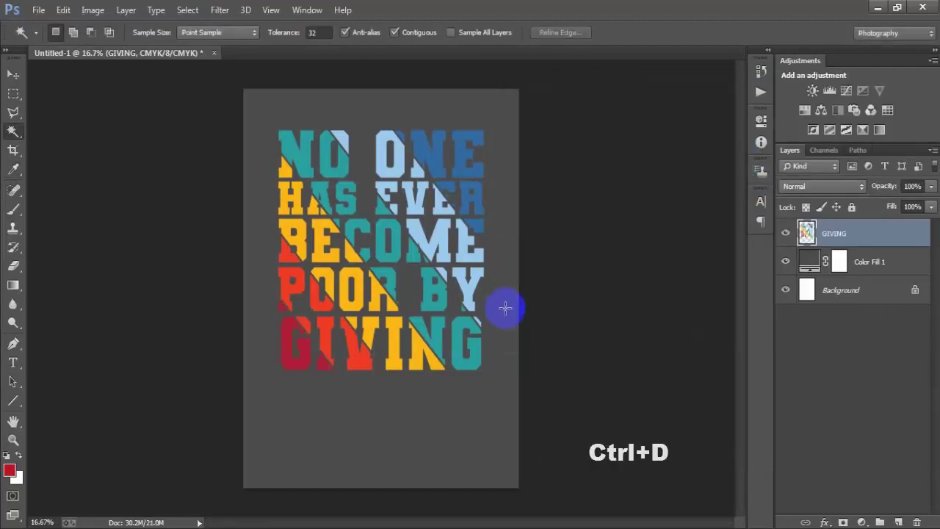
click(19, 80)
Open the confetti image, then close it without using it.
click(17, 457)
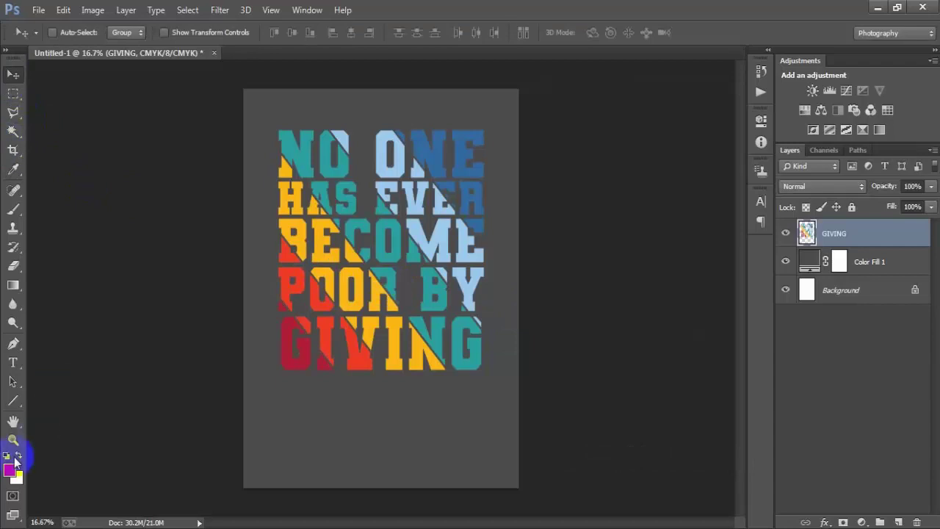
click(35, 16)
click(44, 39)
click(257, 133)
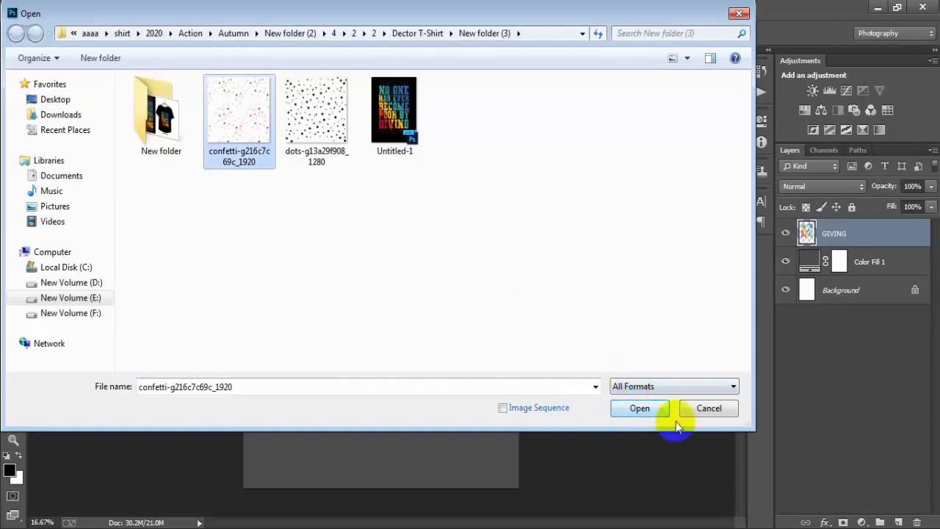
click(644, 410)
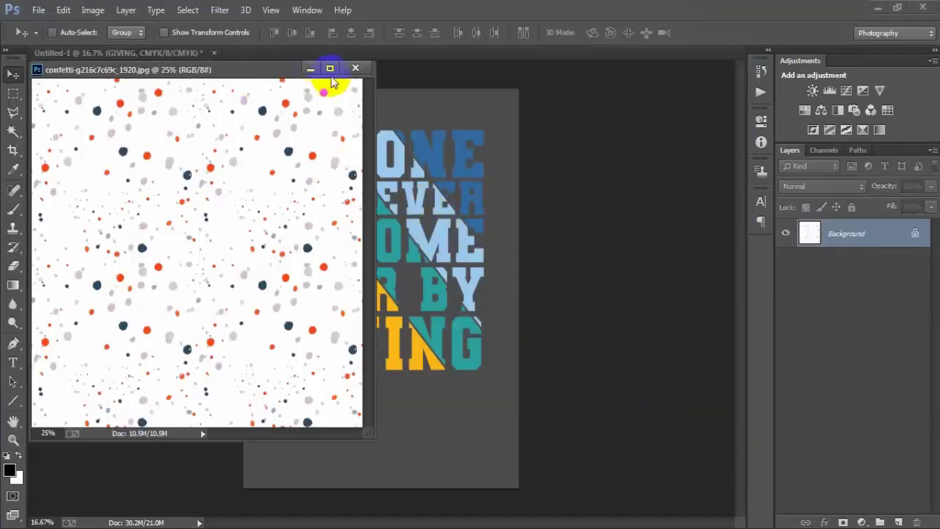
click(356, 69)
Open dots-g13a29f908_1280.png and dock it as a tab beside the poster.
click(38, 10)
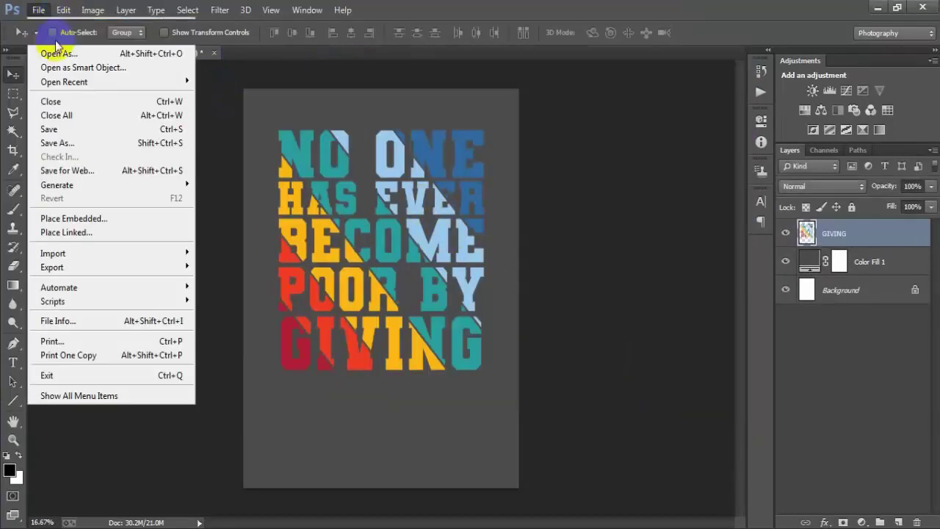
click(45, 54)
click(317, 113)
click(640, 409)
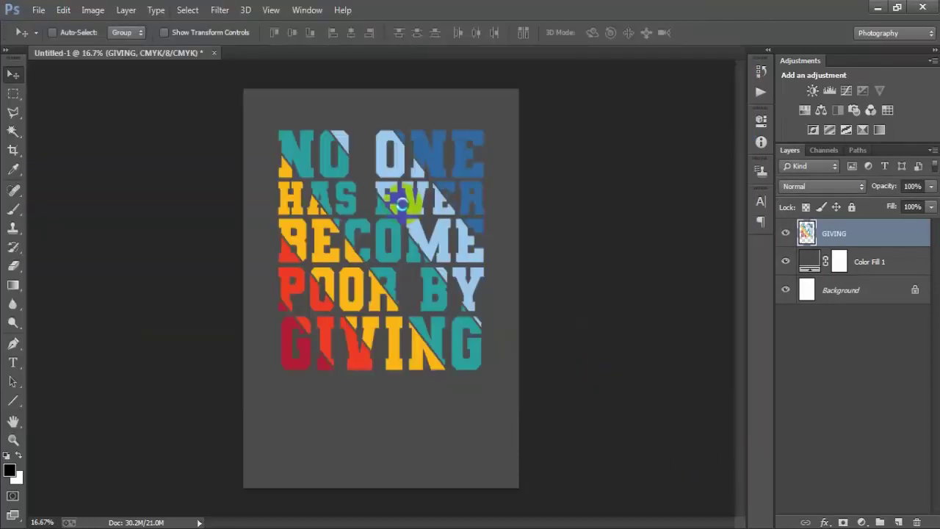
drag(238, 63, 482, 63)
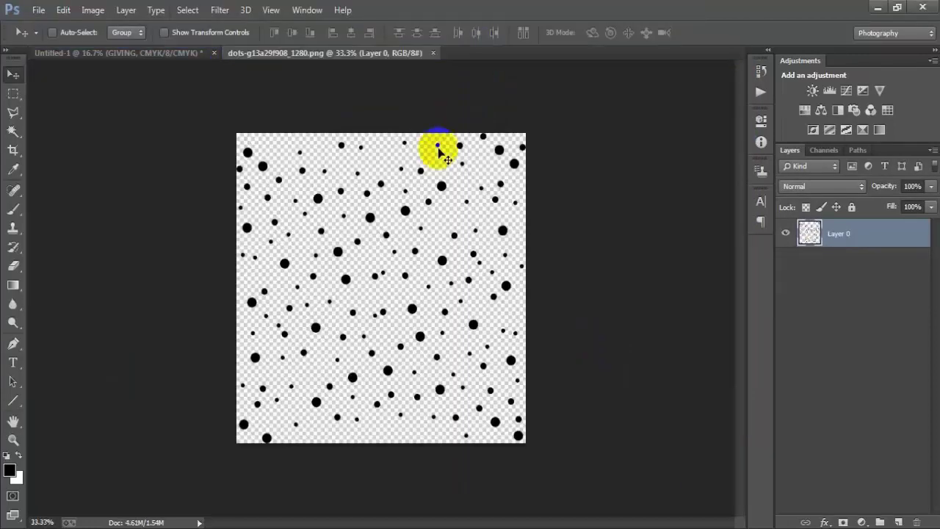
Marquee-select a horizontal strip of dots and drag it onto the poster as Layer 1.
right_click(13, 93)
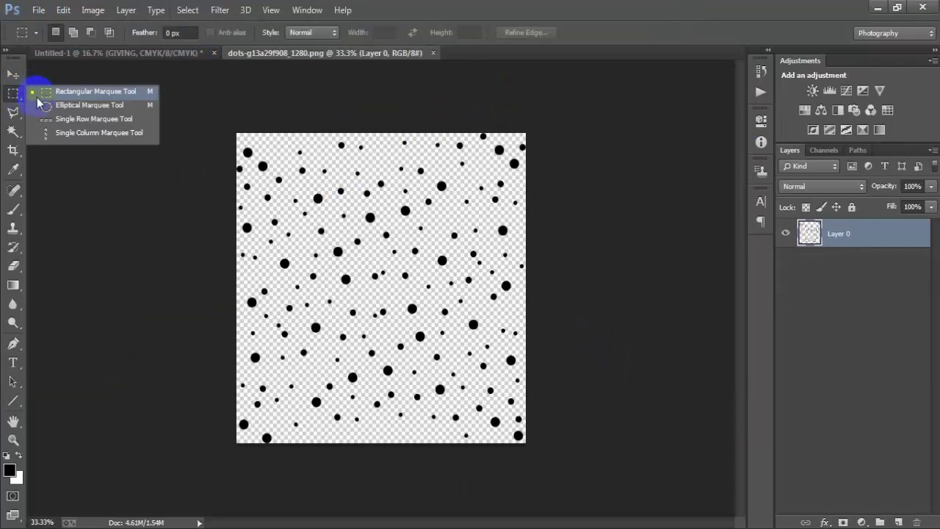
click(125, 92)
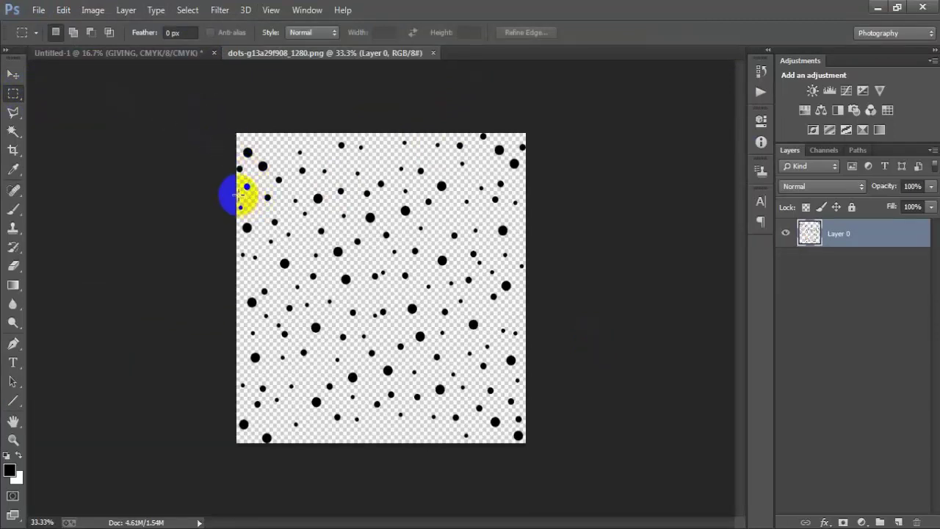
drag(240, 194, 531, 247)
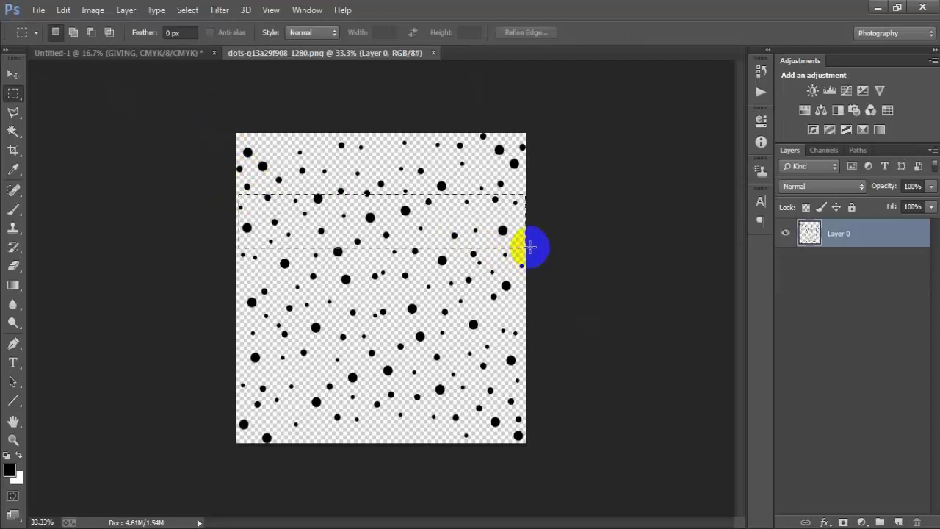
click(13, 74)
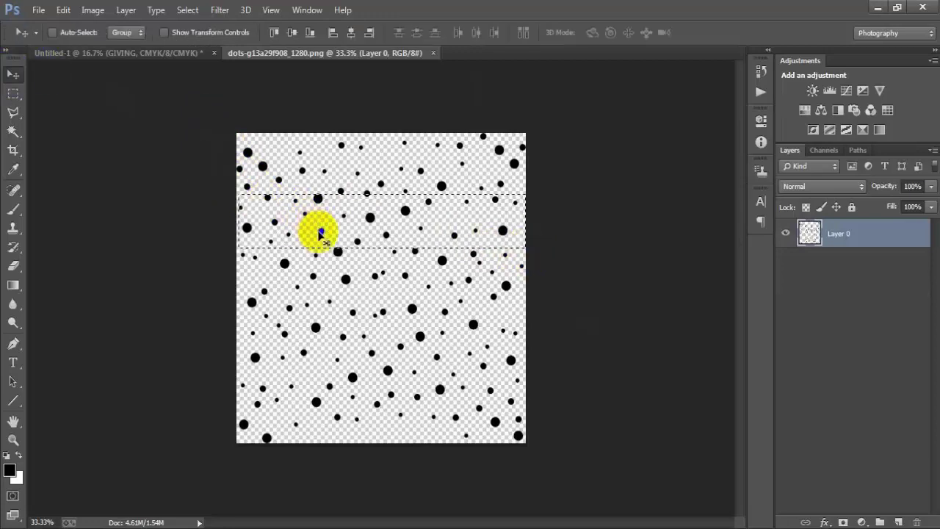
mouse_move(319, 233)
mouse_down()
mouse_move(364, 301)
mouse_move(356, 120)
mouse_up()
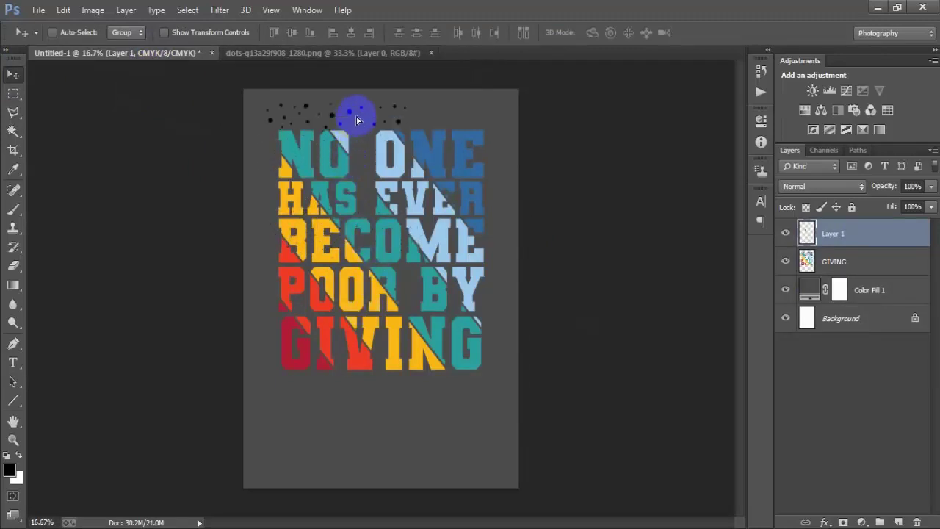
Scale the dot strip to about 89.5%, then duplicate it and shift the copy right to span the width.
key(ctrl+t)
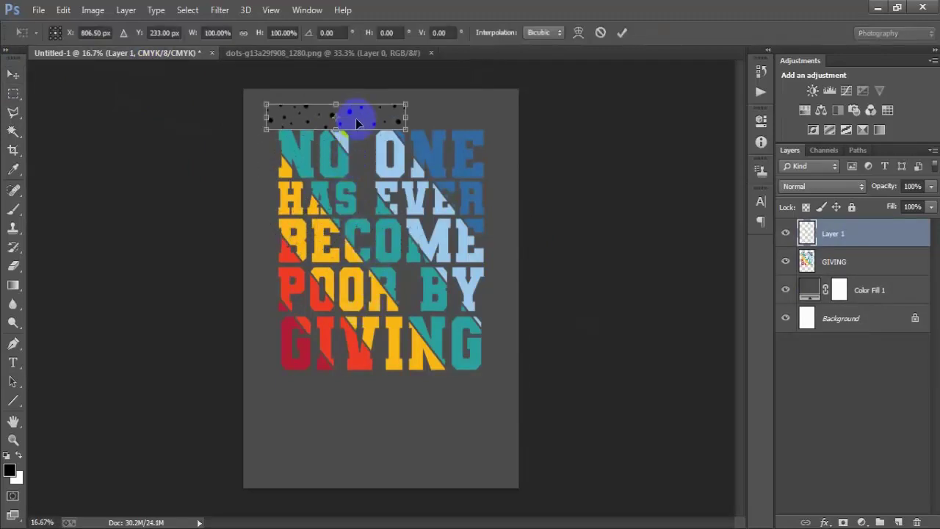
drag(260, 134, 270, 129)
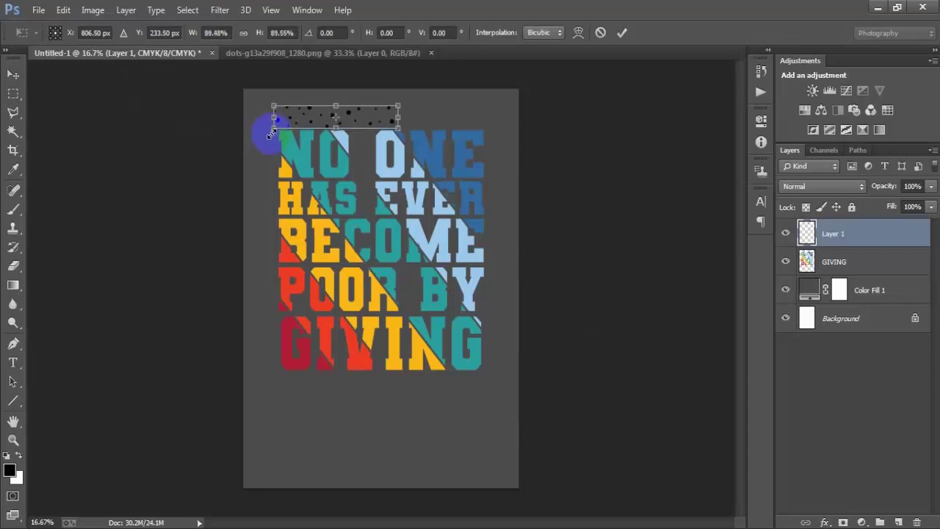
click(621, 32)
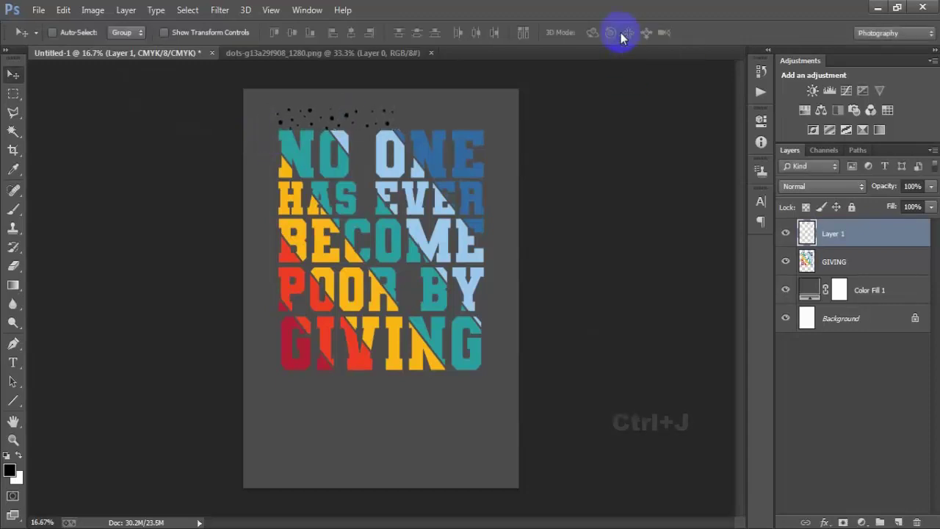
key(ctrl+j)
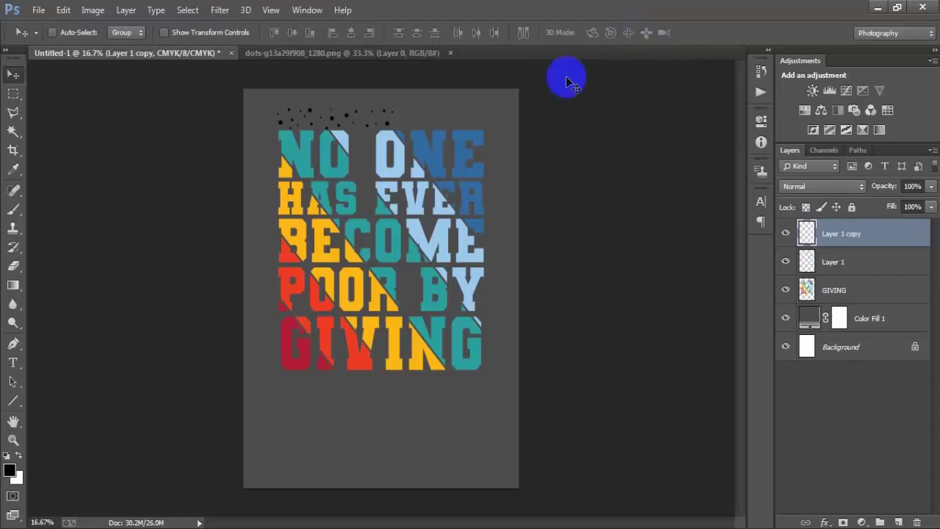
drag(366, 119, 460, 120)
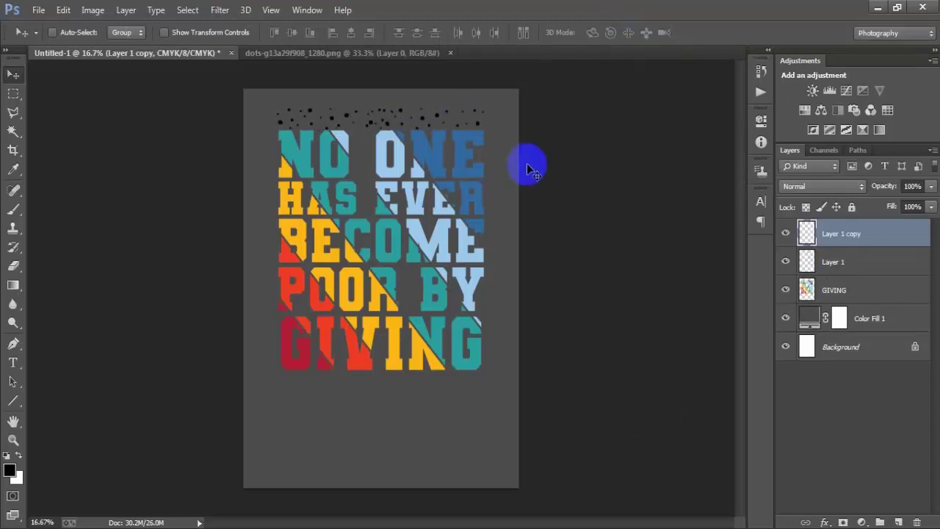
shift+click(829, 261)
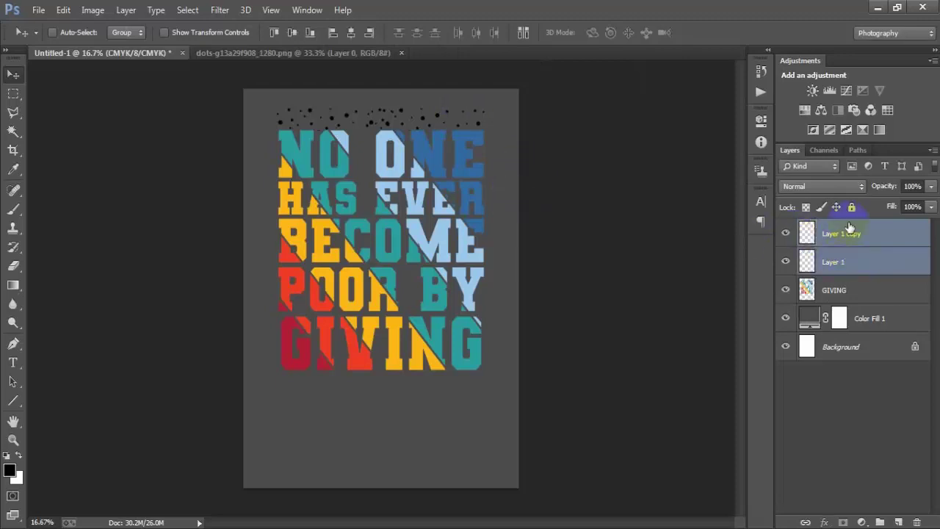
Merge the dot layers, tint them blue #326BA1 with a Color Overlay, and place a copy below GIVING.
key(ctrl+e)
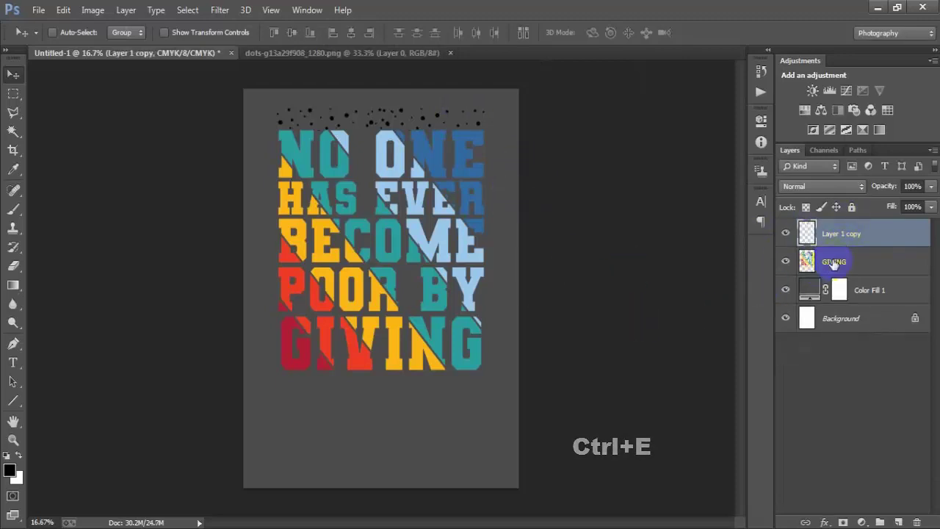
double_click(908, 240)
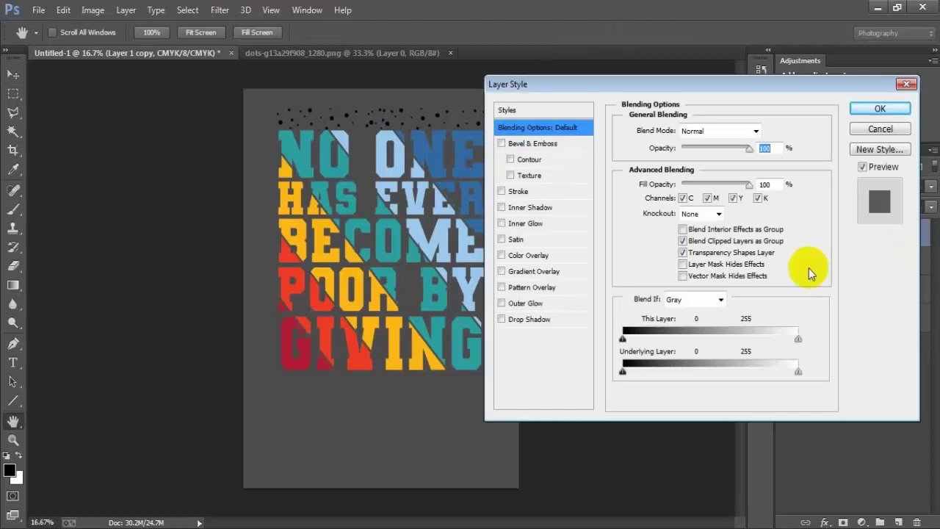
click(540, 257)
click(765, 131)
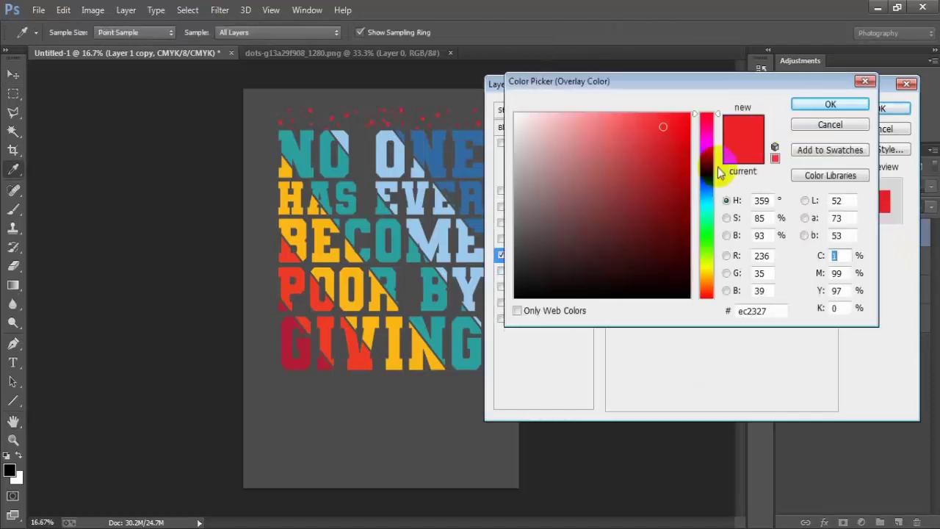
click(436, 161)
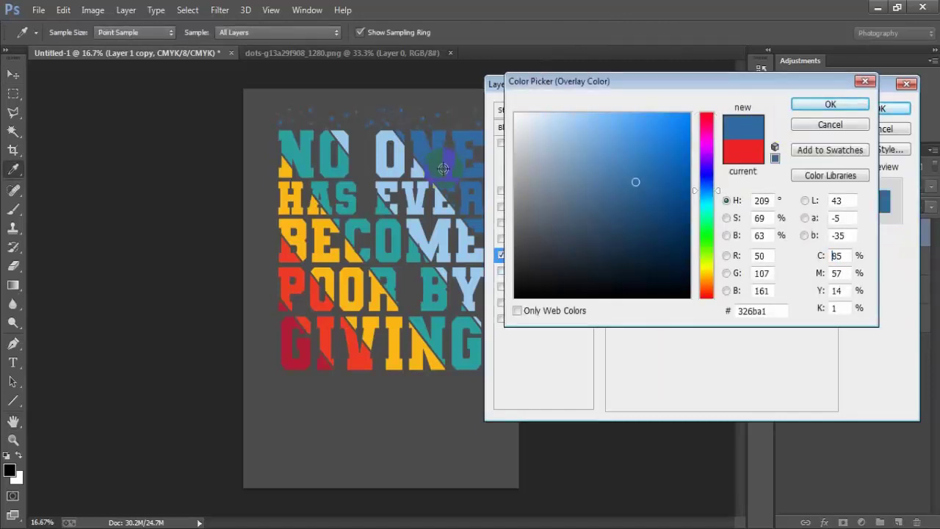
click(831, 104)
click(873, 110)
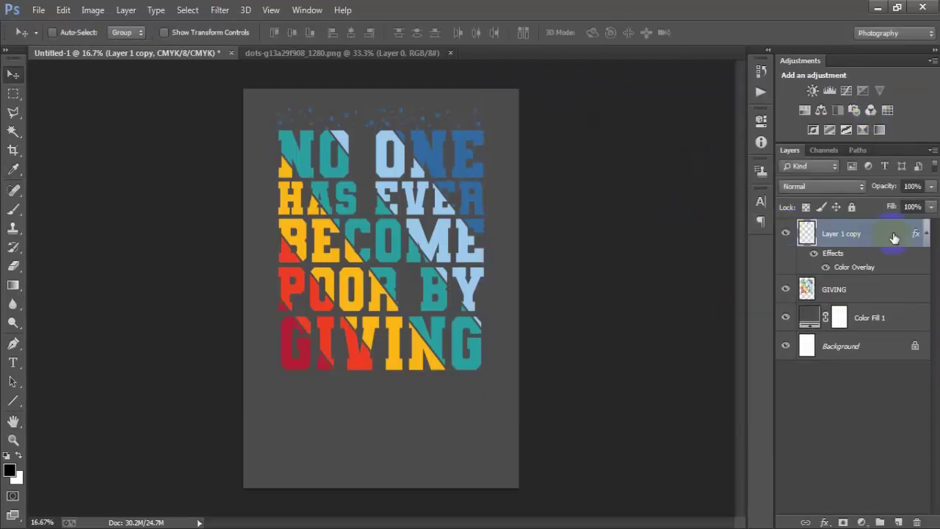
click(927, 234)
key(ctrl+j)
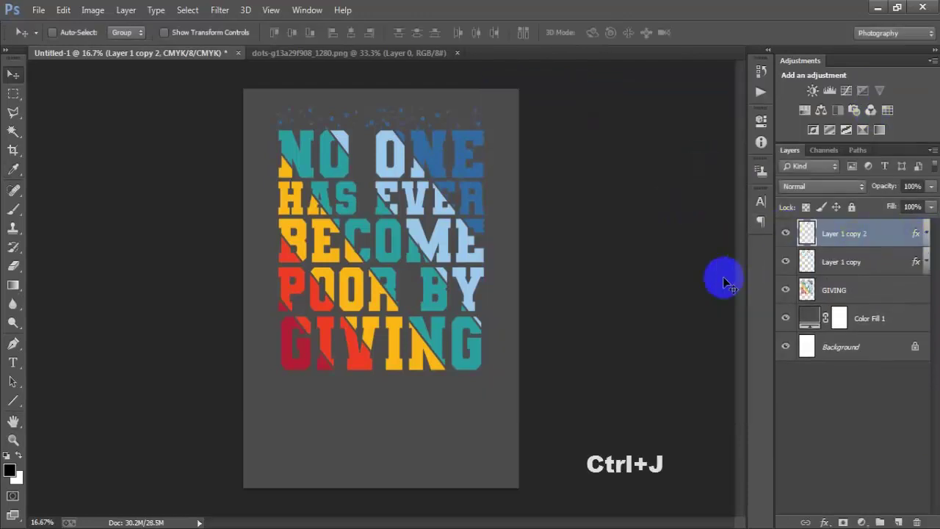
drag(384, 130, 377, 439)
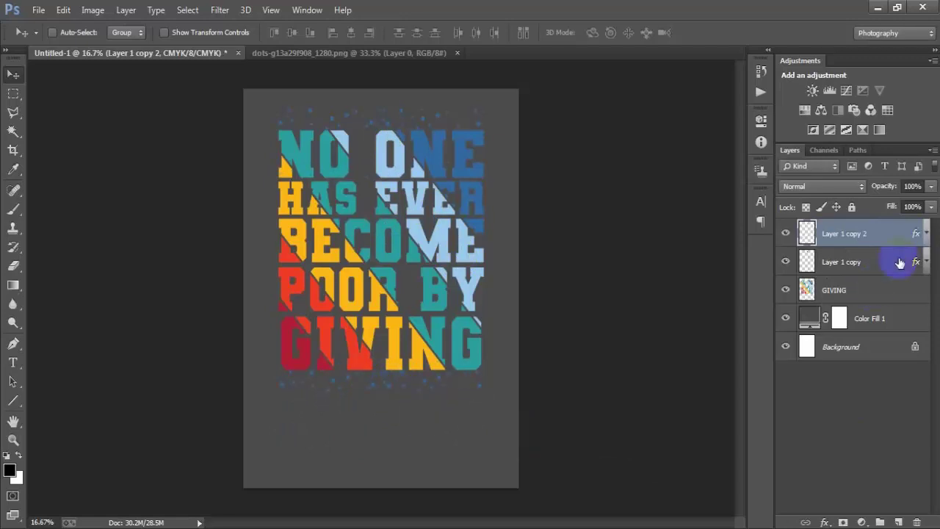
Give the dots below GIVING a red #EF3C24 Color Overlay sampled from the lettering.
double_click(915, 243)
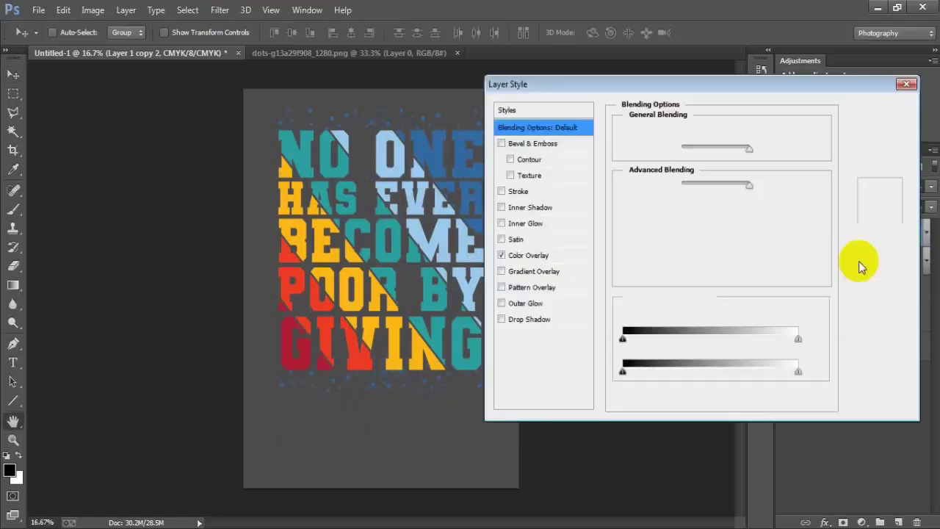
click(531, 254)
click(765, 130)
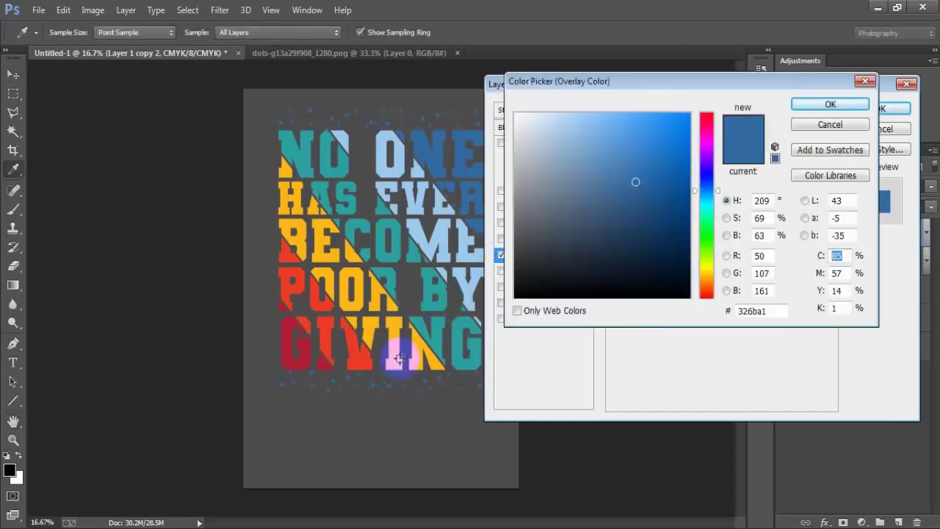
click(357, 350)
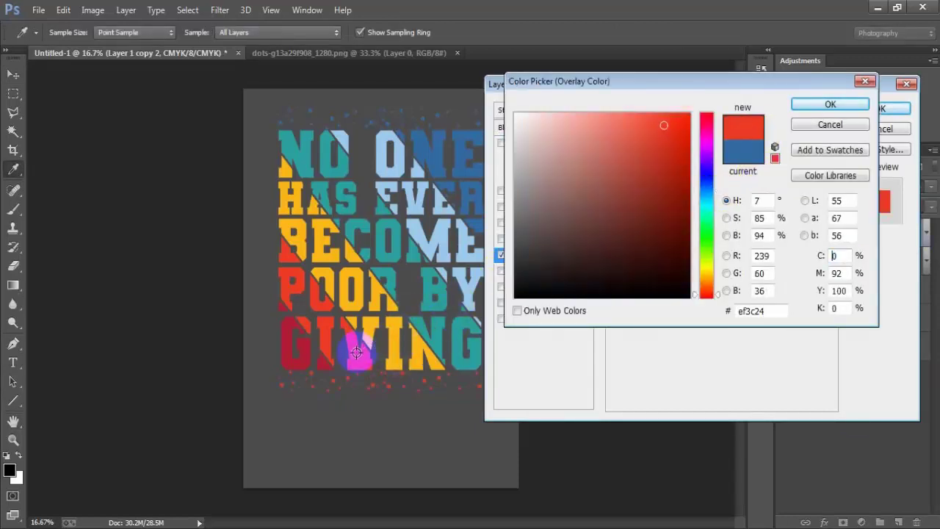
click(830, 105)
click(888, 108)
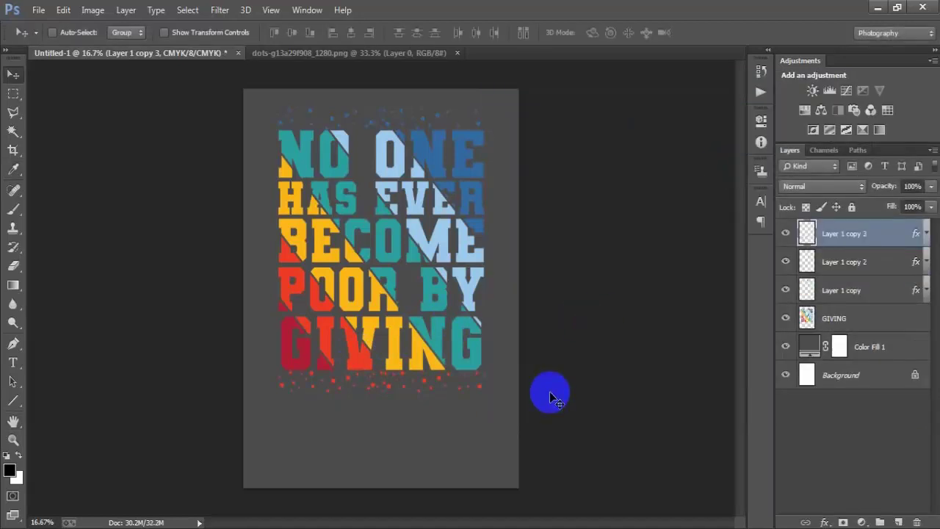
Move Layer 1 copy 3 beside EVER and transform it into a narrow vertical strip rotated about 88°.
mouse_move(555, 397)
mouse_down()
mouse_move(384, 374)
mouse_move(402, 224)
mouse_up()
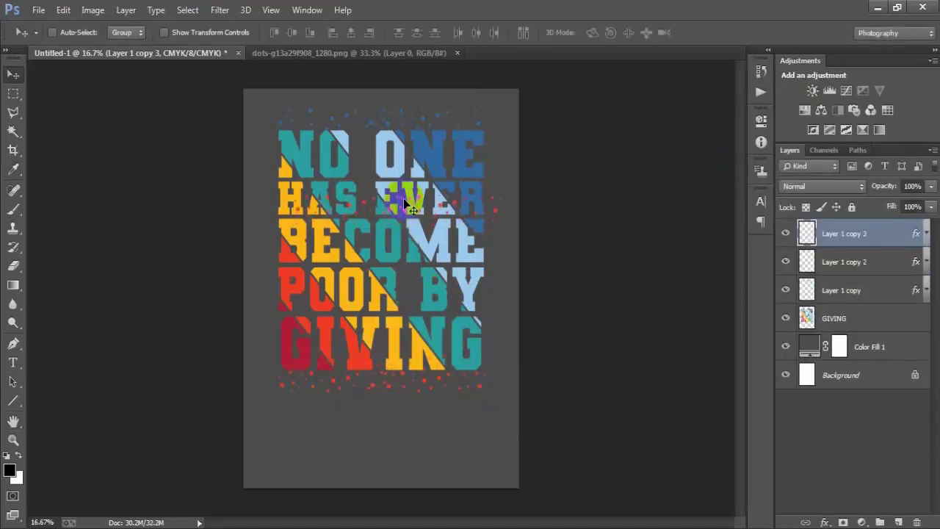
key(ctrl+t)
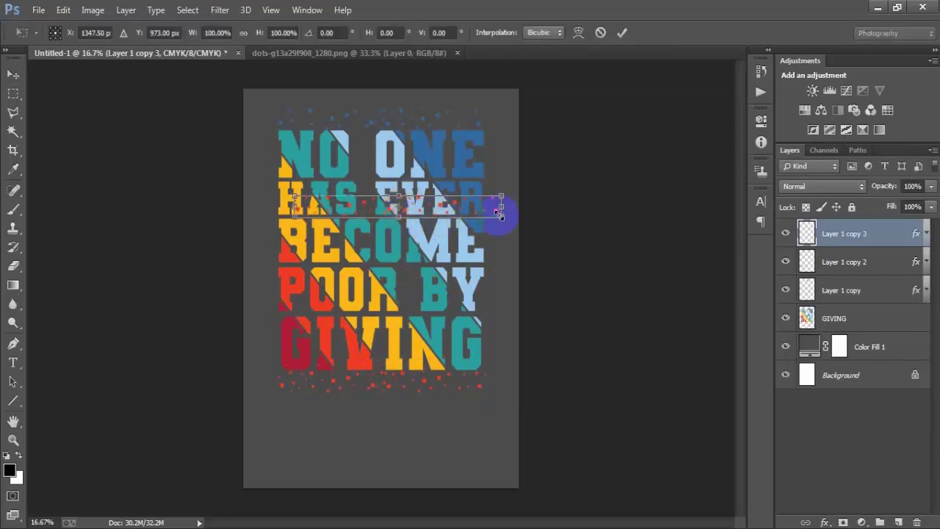
mouse_move(502, 216)
mouse_down()
mouse_move(440, 216)
mouse_move(374, 306)
mouse_up()
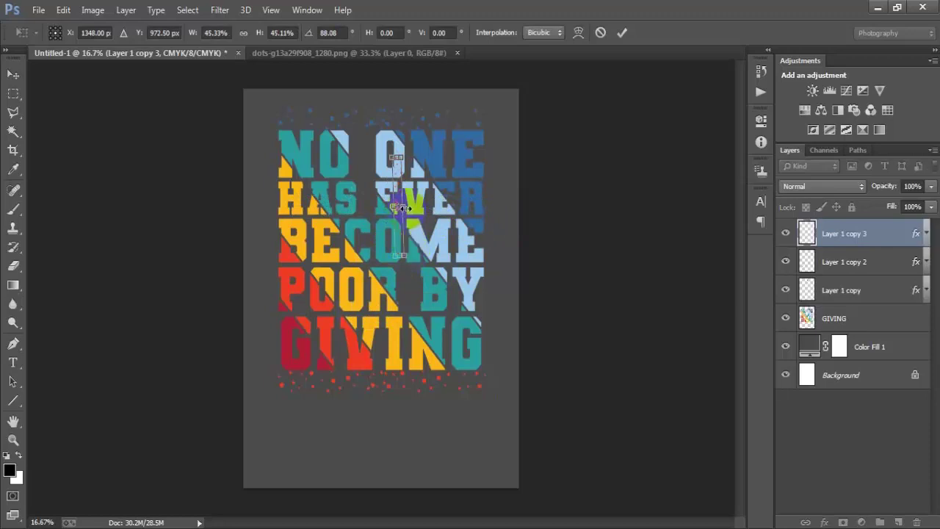
mouse_move(404, 208)
mouse_down()
mouse_move(360, 211)
mouse_move(373, 235)
mouse_up()
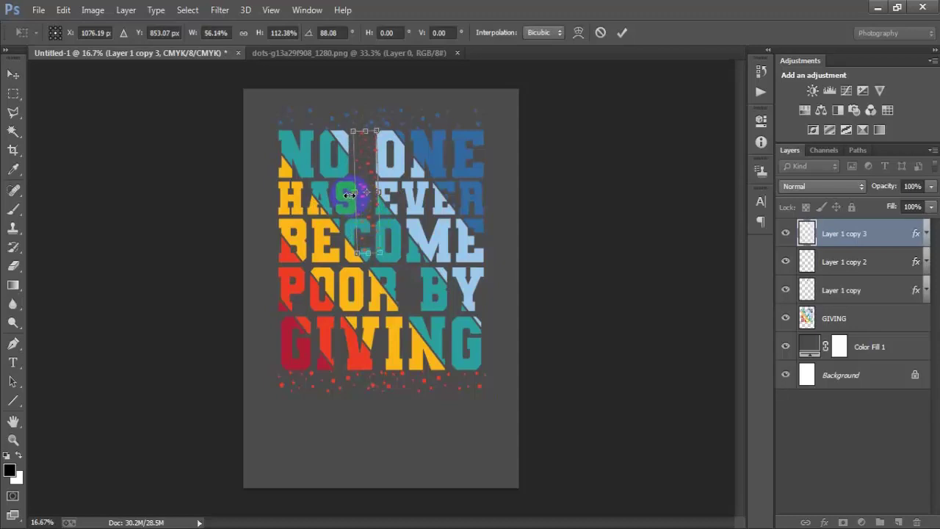
drag(366, 254, 363, 238)
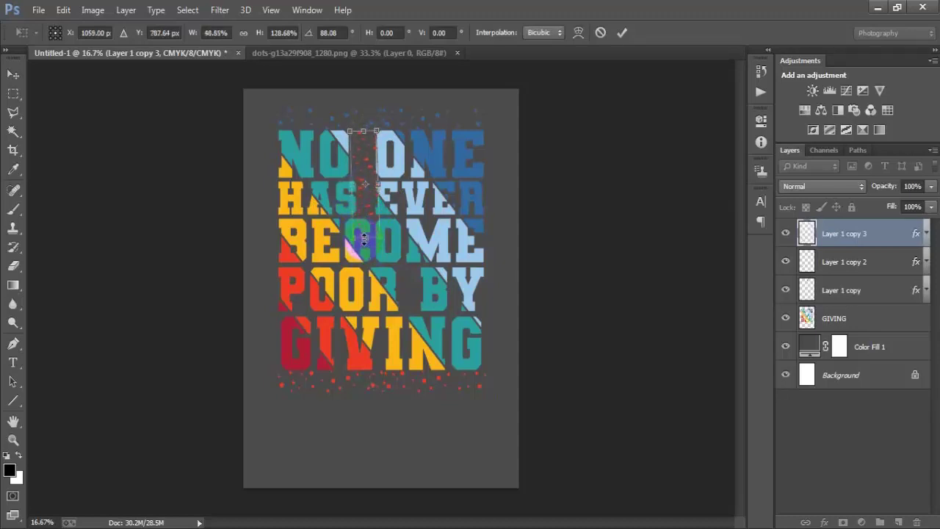
click(621, 32)
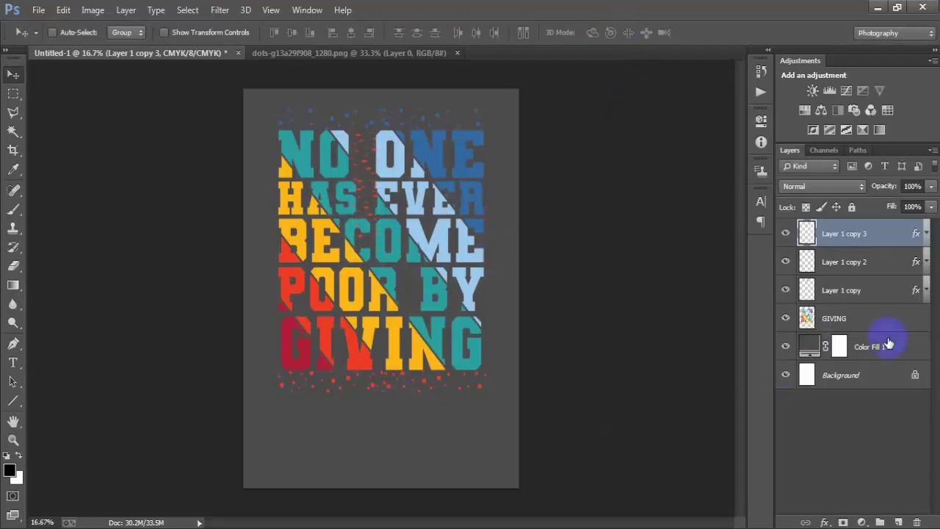
Change the dot strip's Color Overlay to teal sampled from the lettering.
double_click(913, 235)
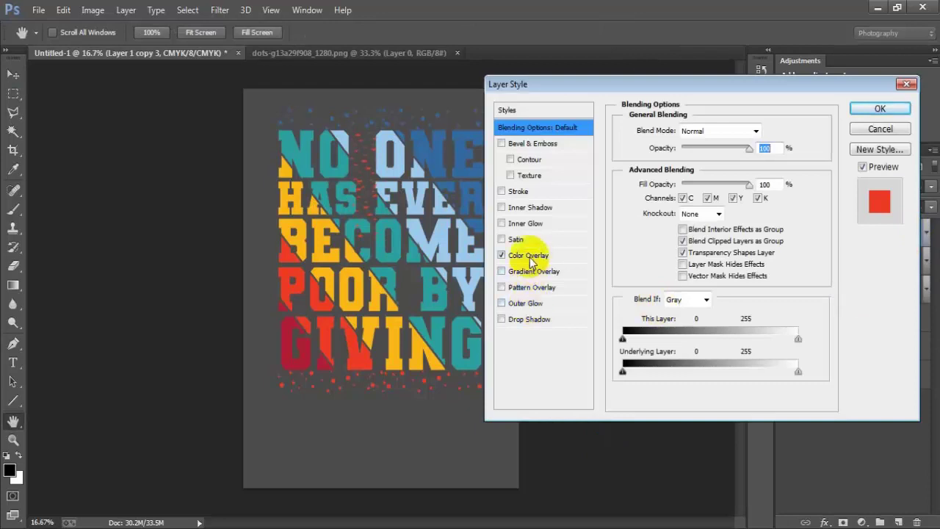
click(528, 255)
click(763, 131)
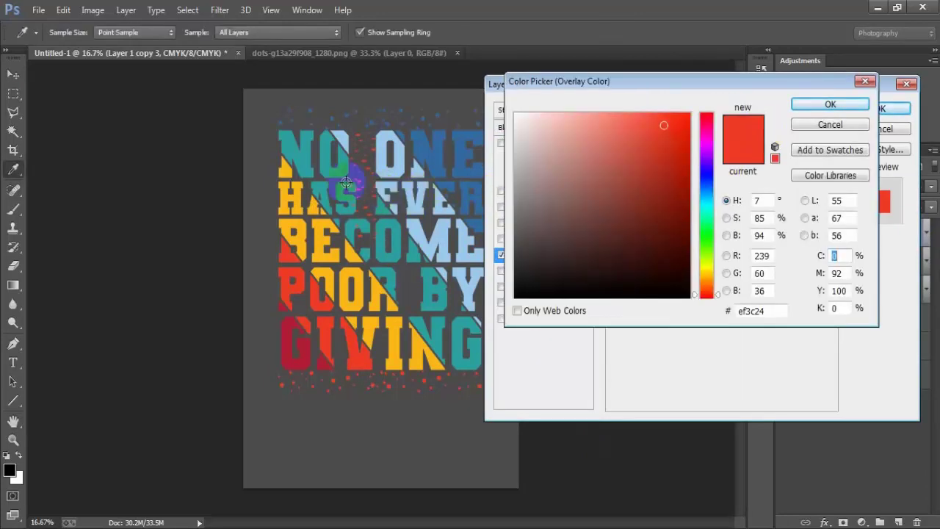
click(325, 163)
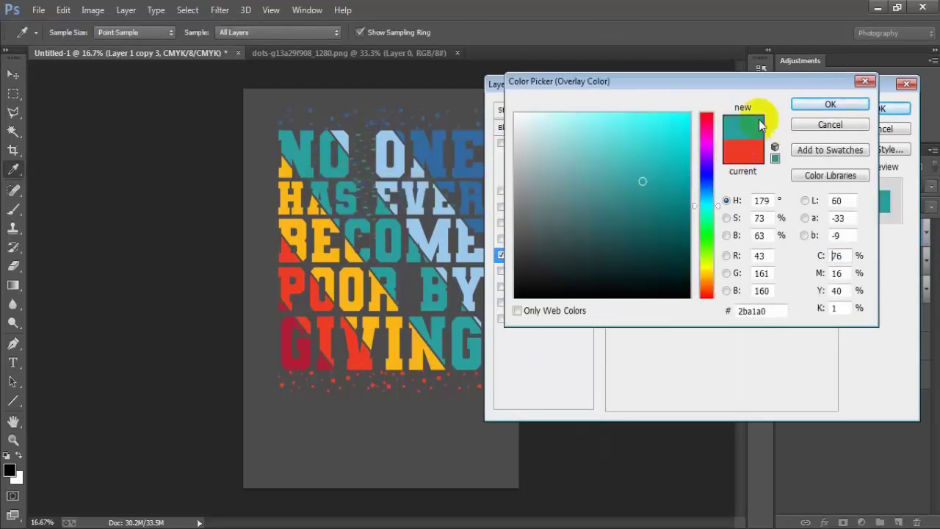
click(830, 104)
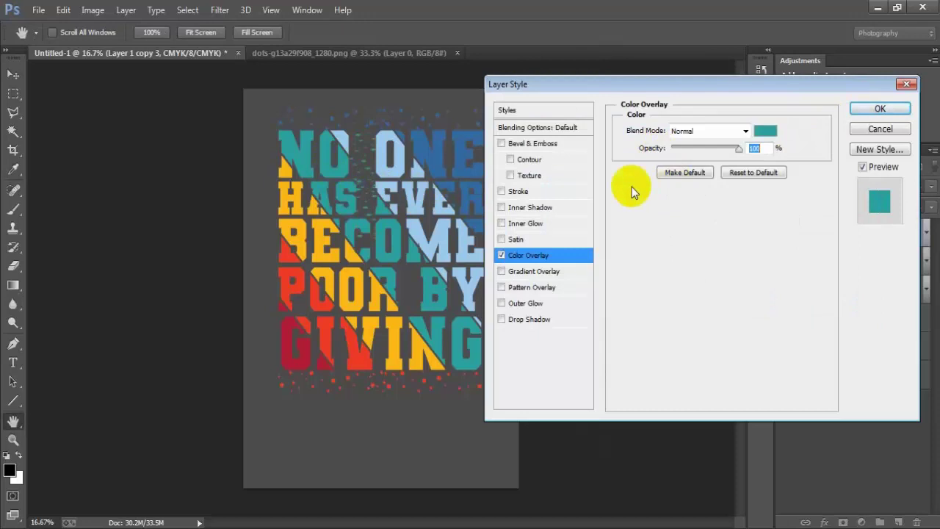
click(879, 108)
key(v)
Duplicate the teal strip as Layer 1 copy 4, move it lower, and tint it yellow #FAB716.
key(ctrl+j)
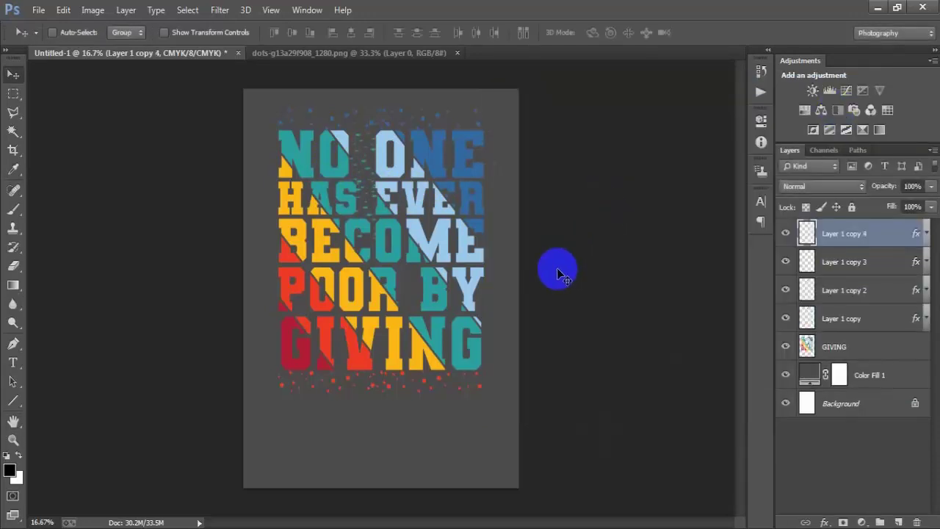
drag(426, 312, 410, 330)
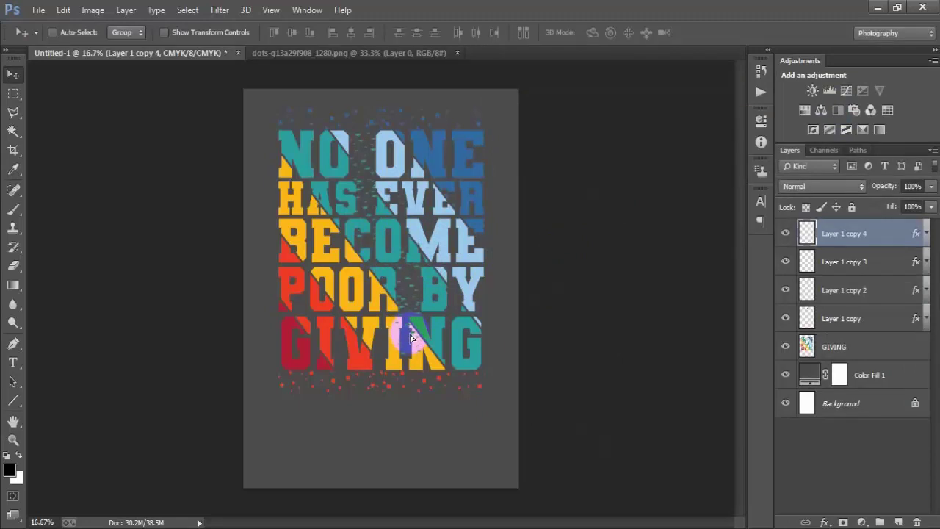
double_click(915, 237)
click(514, 255)
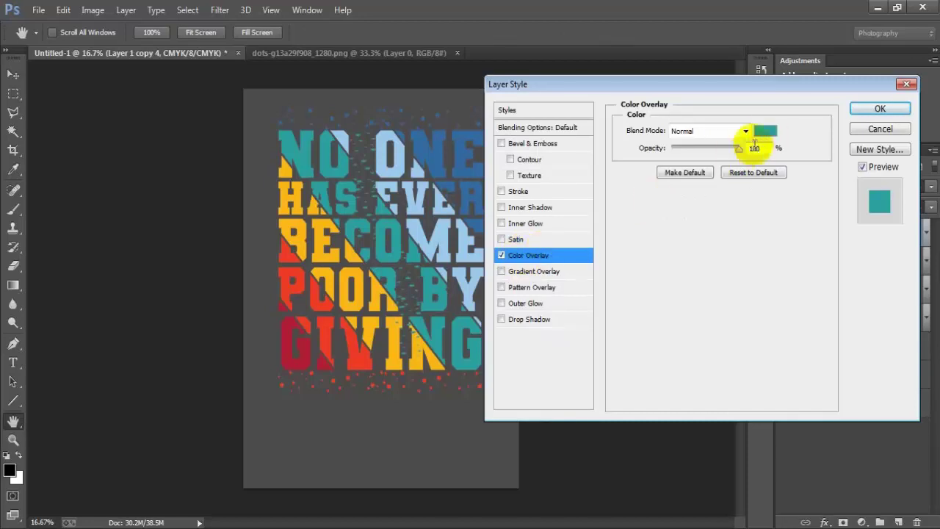
click(765, 131)
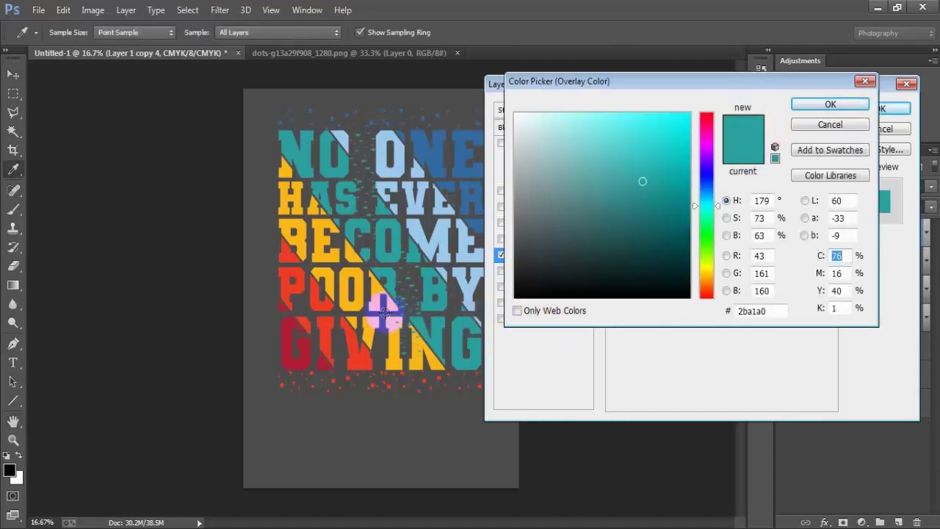
click(345, 297)
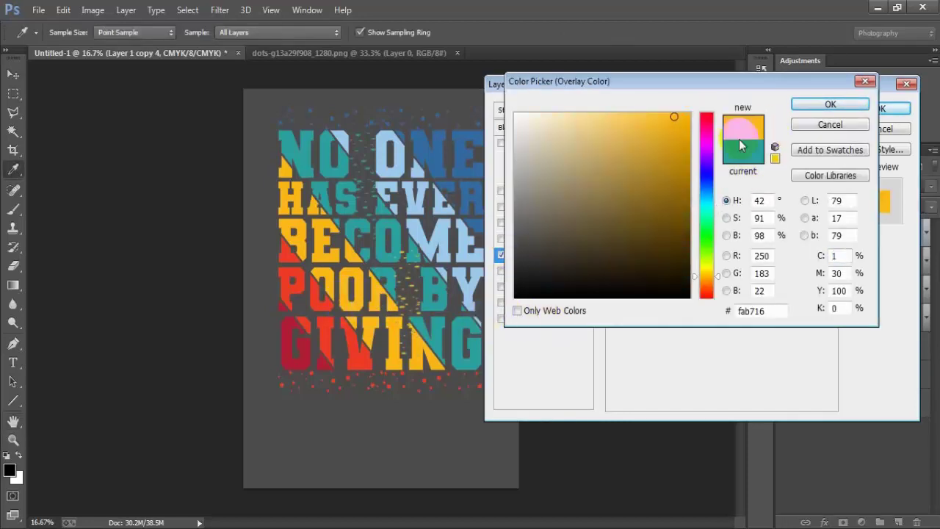
click(830, 104)
click(861, 110)
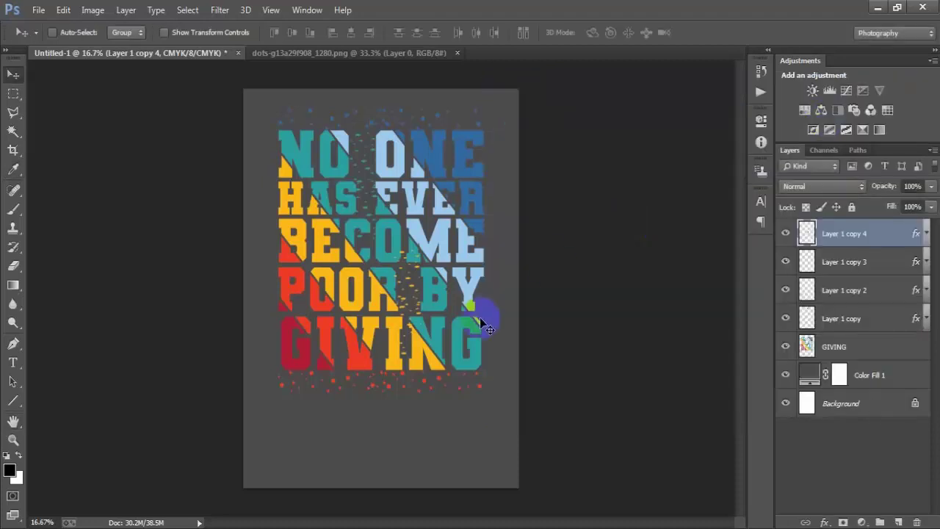
shift+click(871, 271)
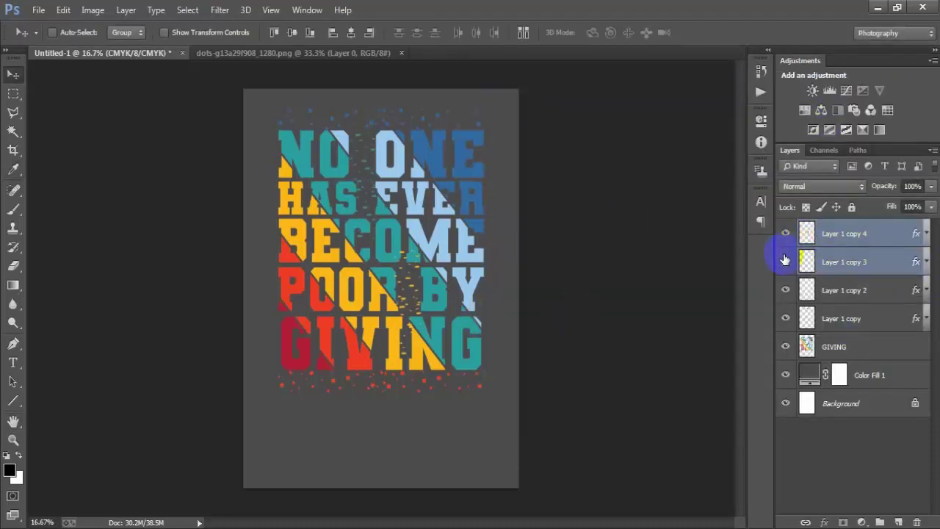
Move the teal and yellow dot layers below GIVING and nudge the yellow dots slightly left.
drag(864, 250, 868, 366)
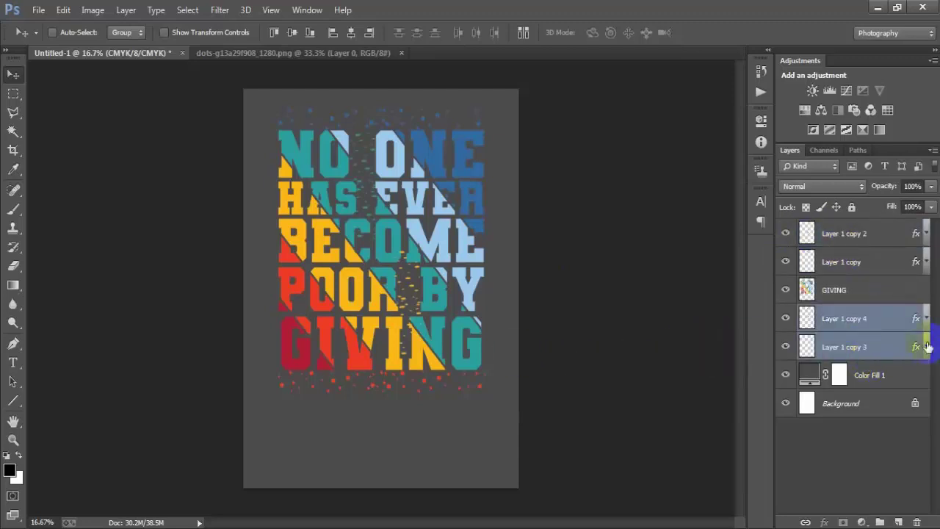
click(826, 328)
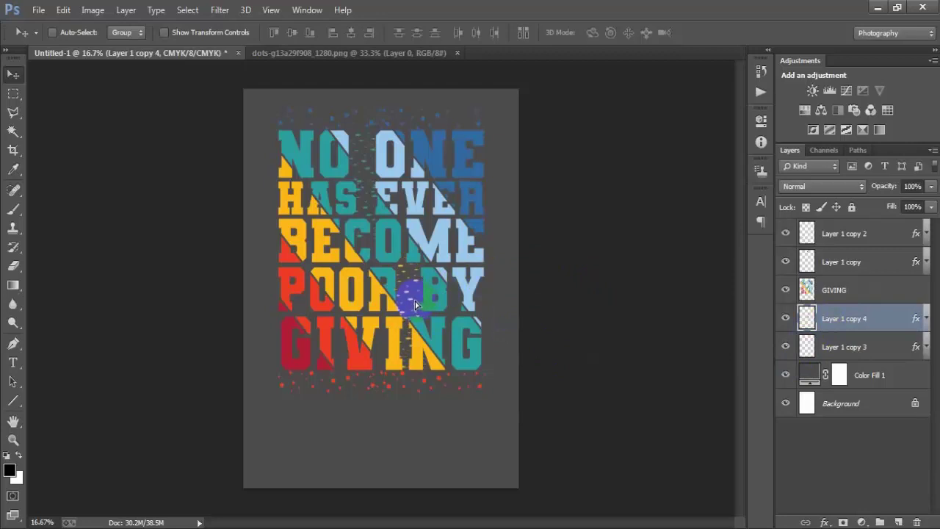
drag(417, 297, 412, 297)
click(848, 350)
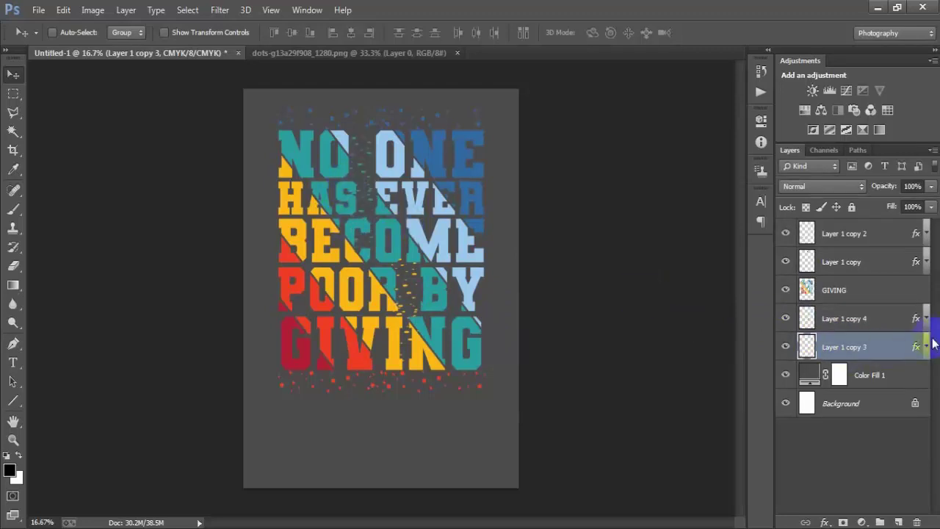
Group the quote and all four dot layers into Group 1.
click(851, 237)
shift+click(855, 345)
key(ctrl+g)
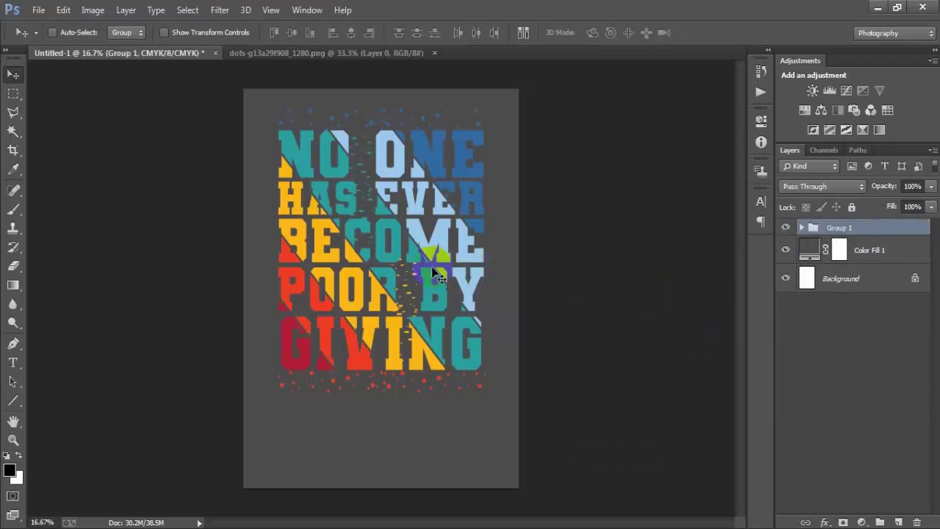
Nudge Group 1 slightly down and scale it up to about 121%.
drag(431, 273, 433, 291)
key(ctrl+t)
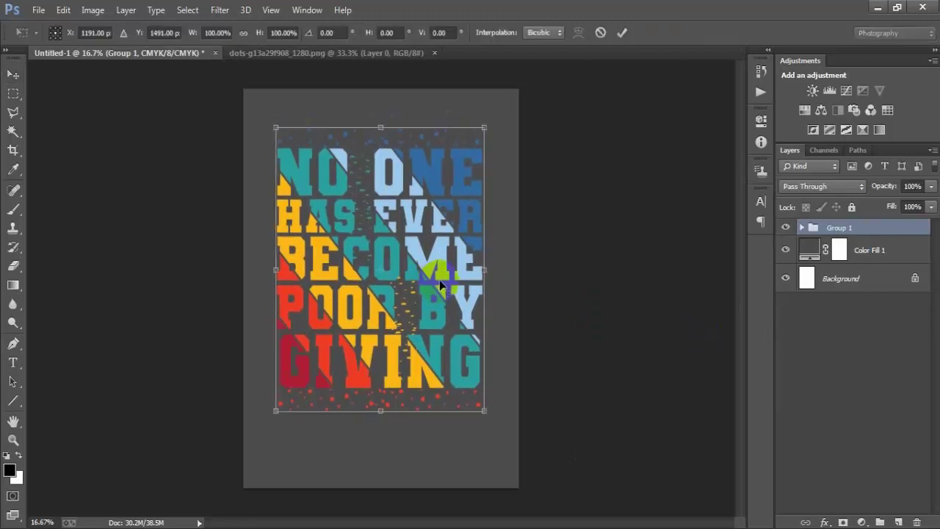
drag(485, 408, 504, 442)
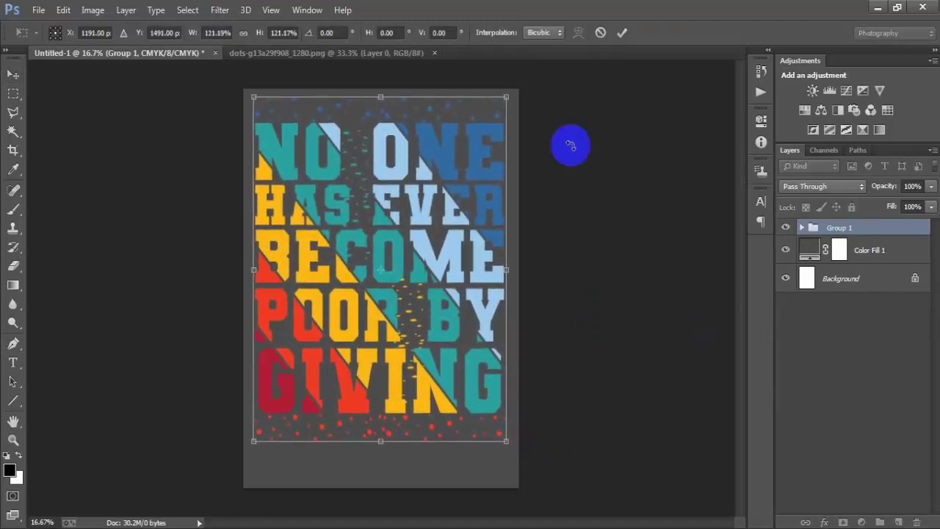
click(621, 32)
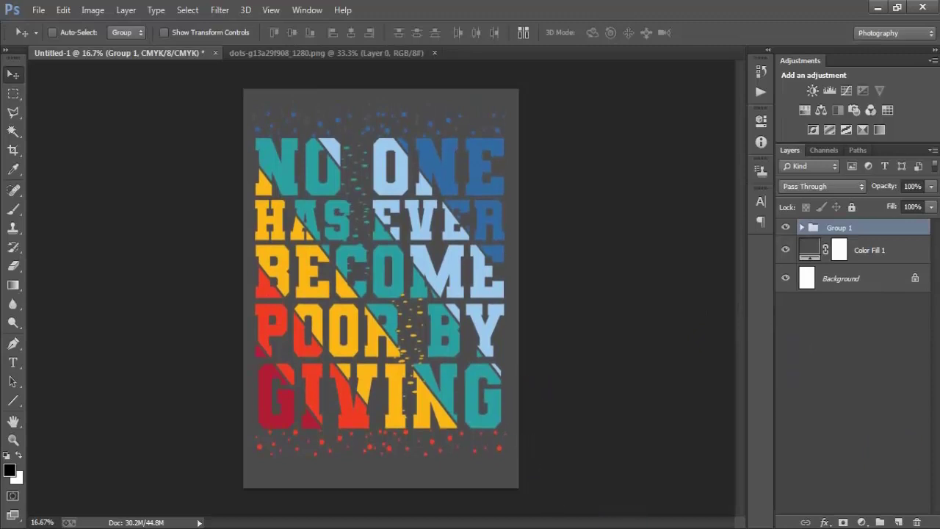
Hide Background and Color Fill 1, then export the poster as a transparent PNG-24 named '1'.
click(786, 278)
click(784, 249)
key(ctrl+shift+alt+s)
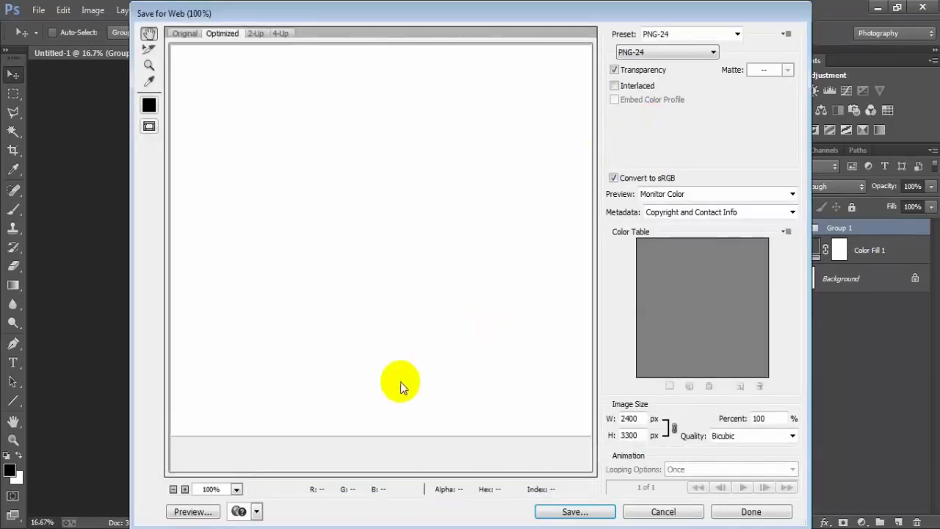
mouse_move(392, 374)
mouse_down()
mouse_move(354, 203)
mouse_move(315, 212)
mouse_up()
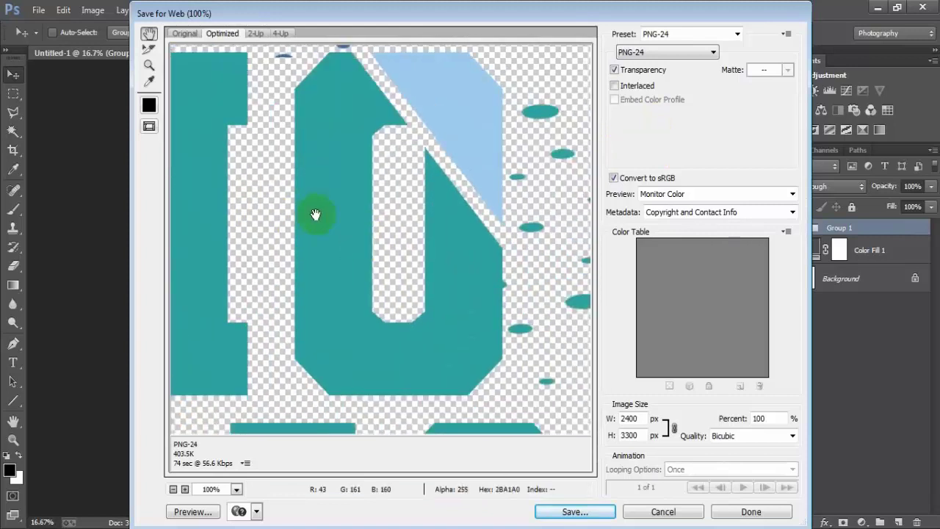
click(661, 52)
click(639, 94)
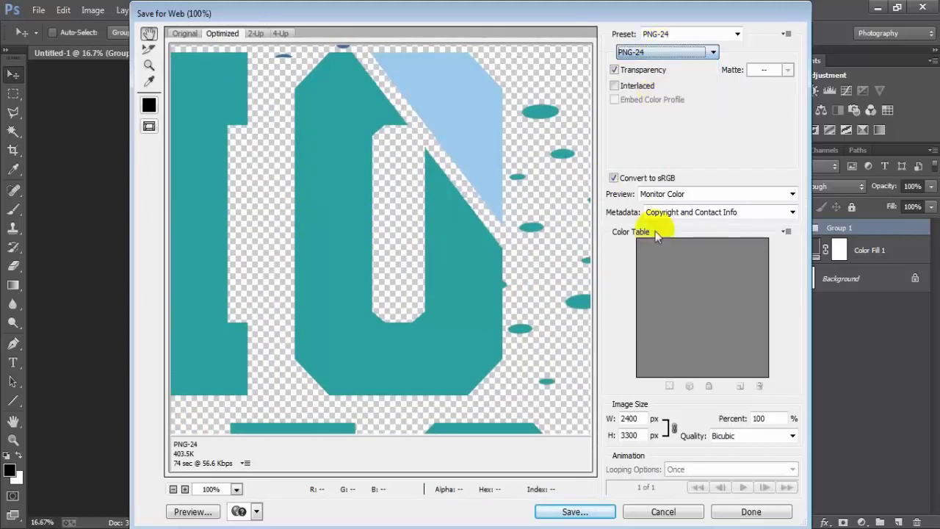
click(574, 512)
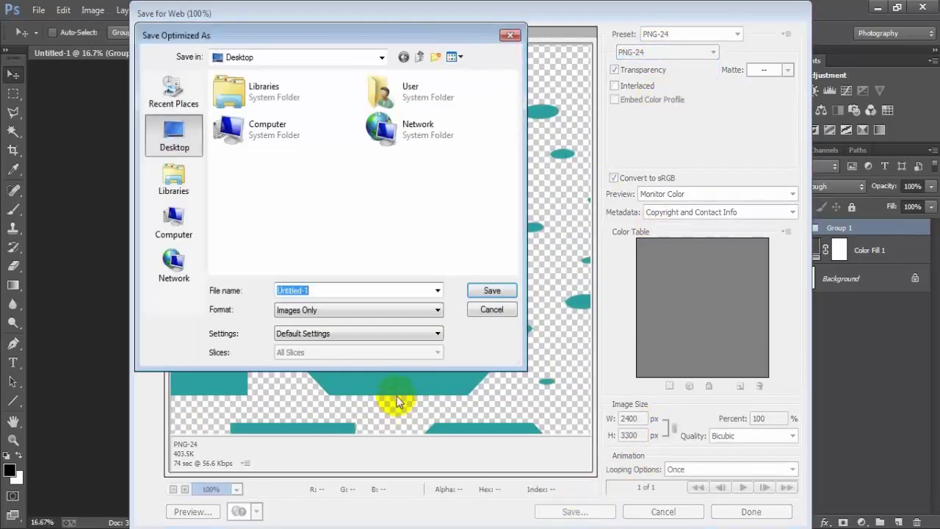
text(1)
click(489, 291)
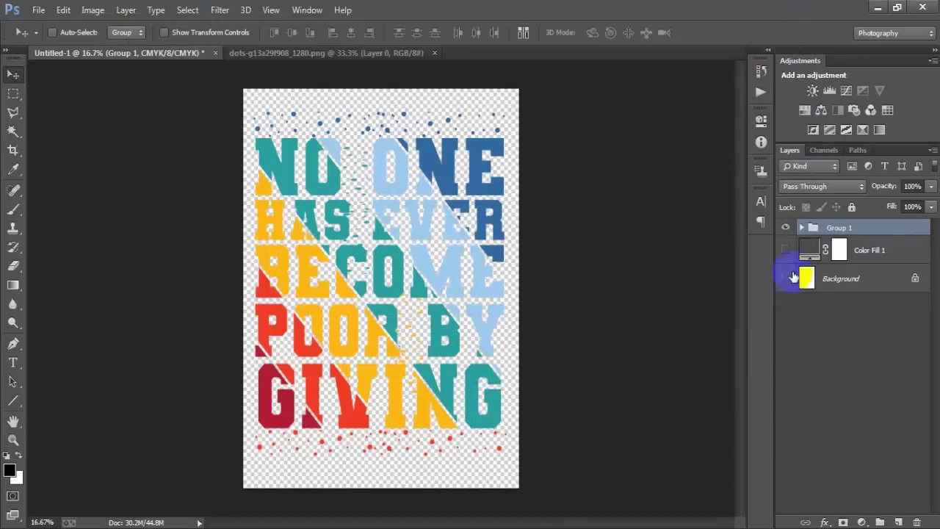
Show Background and Color Fill 1 again and set the fill colour to black #000000.
click(785, 278)
click(785, 249)
double_click(809, 250)
click(244, 408)
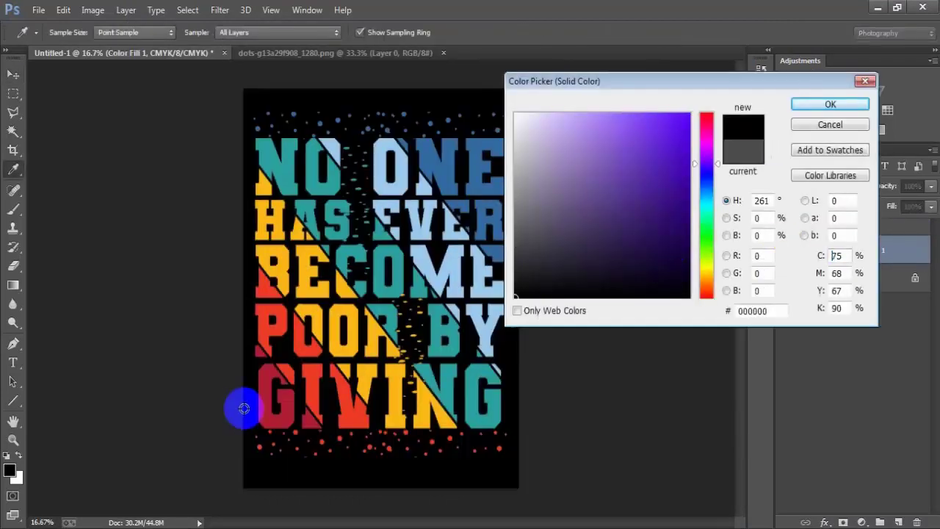
mouse_move(669, 199)
mouse_down()
mouse_move(639, 232)
mouse_move(478, 317)
mouse_up()
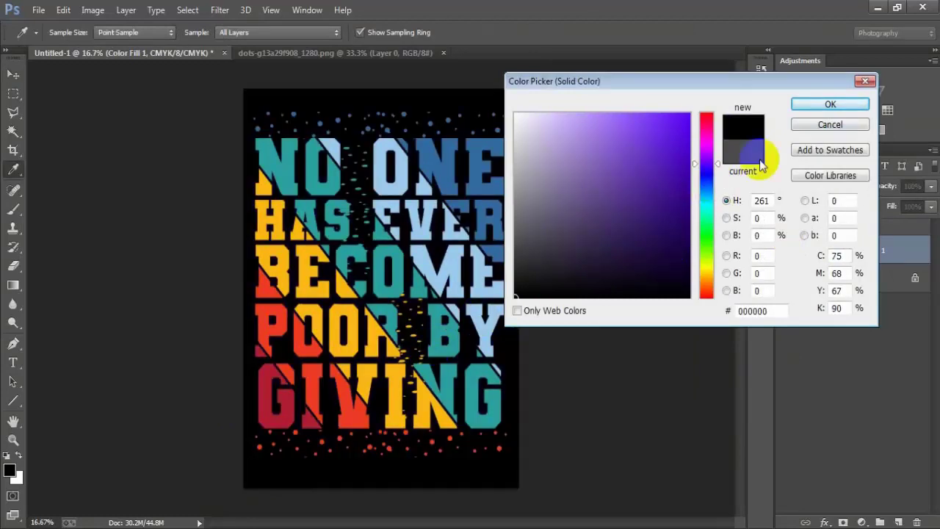
click(806, 104)
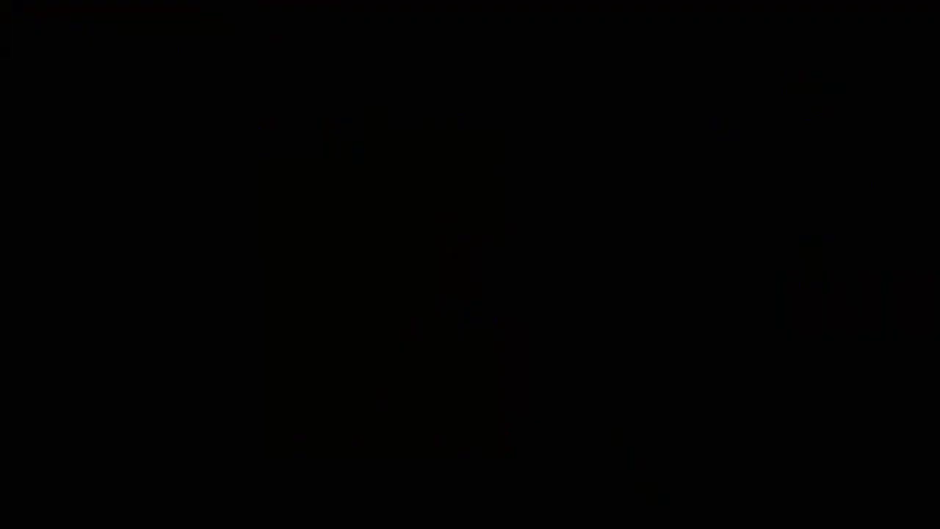